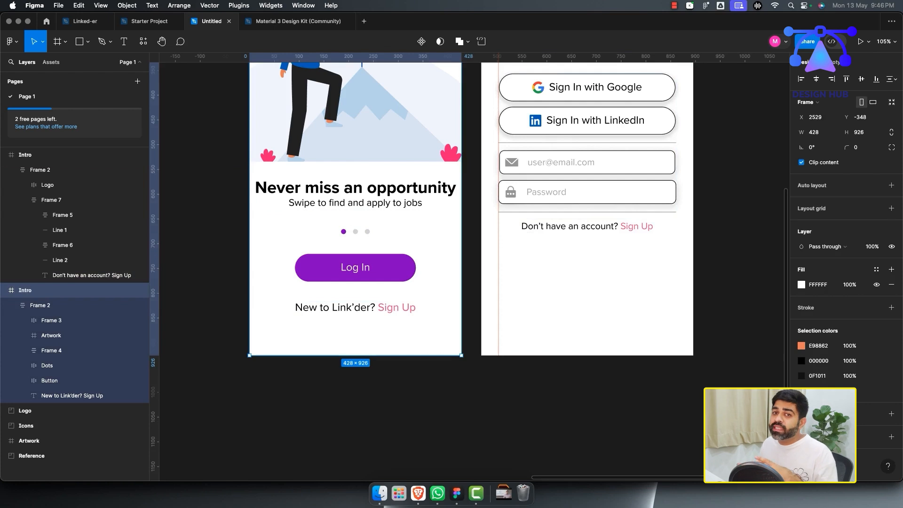
# Step: Add a new page to the file and name it Stylesheet
pyautogui.scroll(-1, 470, 212)
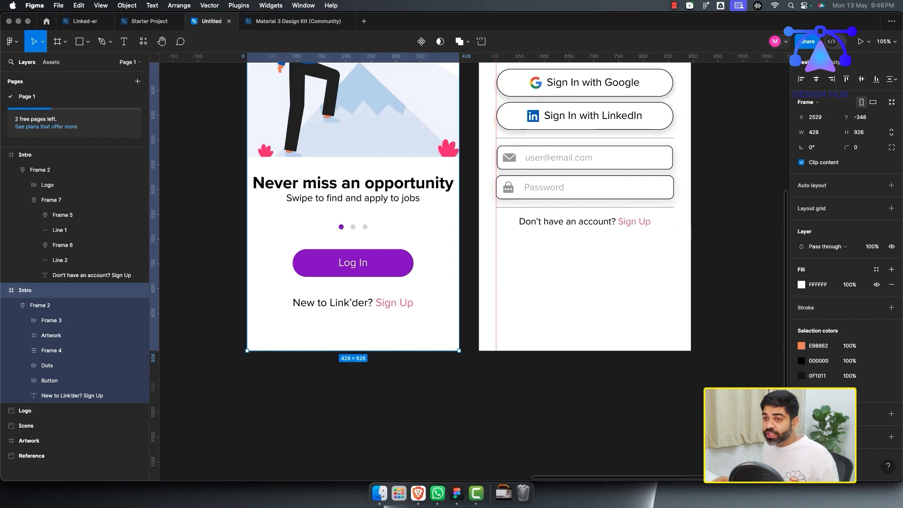
pyautogui.scroll(-3, 456, 202)
pyautogui.hscroll(2, 456, 202)
pyautogui.scroll(-3, 469, 265)
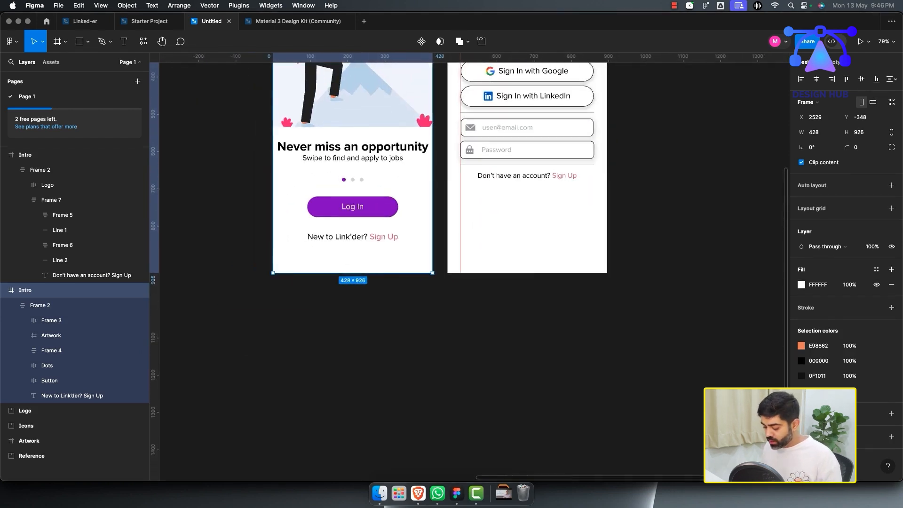
pyautogui.click(137, 81)
pyautogui.write('Sty')
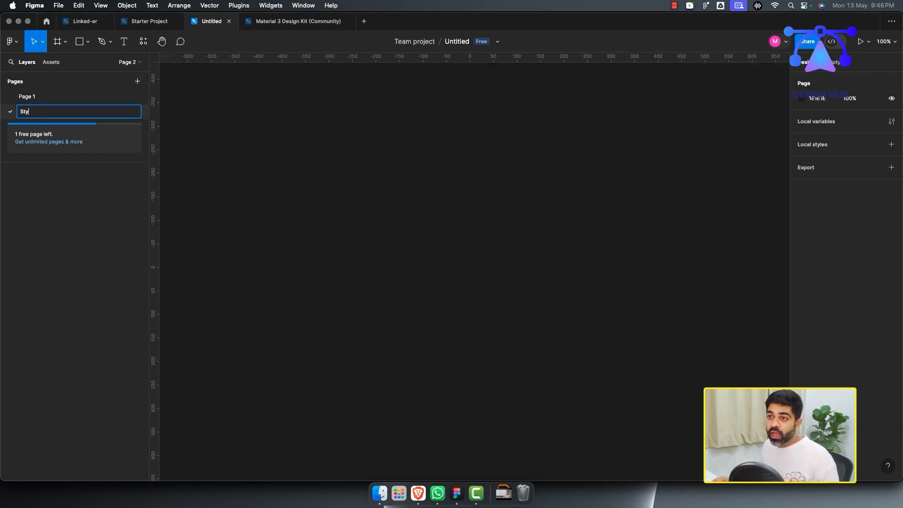
pyautogui.write('lesheet')
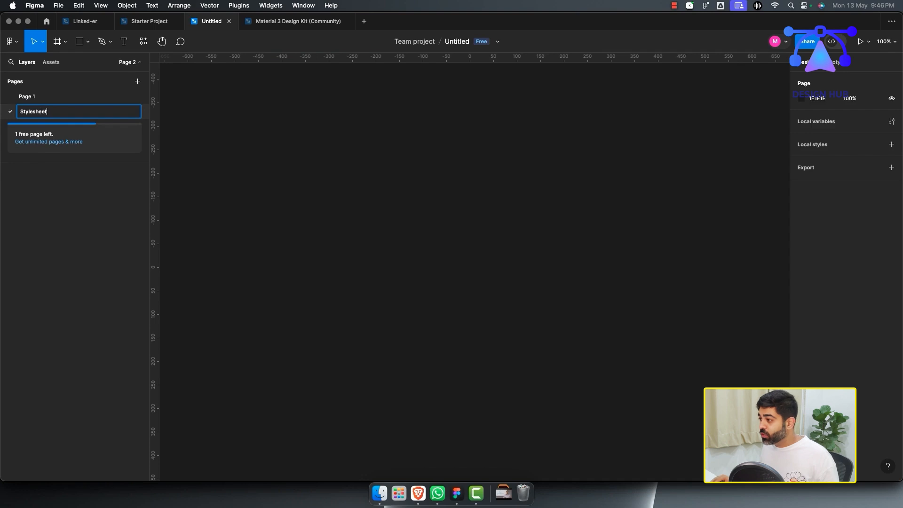
pyautogui.press('Return')
# Step: Draw a frame about 931 × 756 on the Stylesheet page
pyautogui.press('f')
pyautogui.moveTo(264, 69); pyautogui.dragTo(702, 425)
pyautogui.scroll(2, 471, 264)
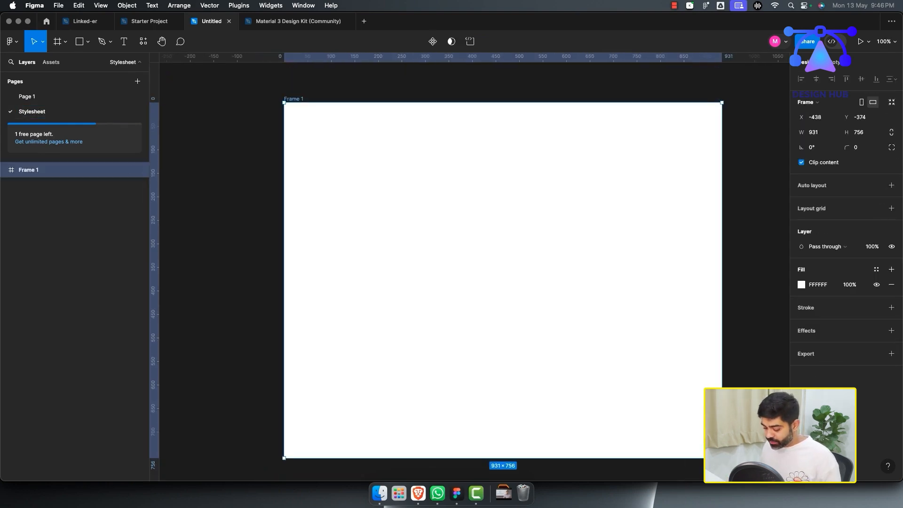
# Step: Add a text layer reading "Medium Text" in the upper-left area of the frame
pyautogui.press('t')
pyautogui.click(329, 168)
pyautogui.write('Me')
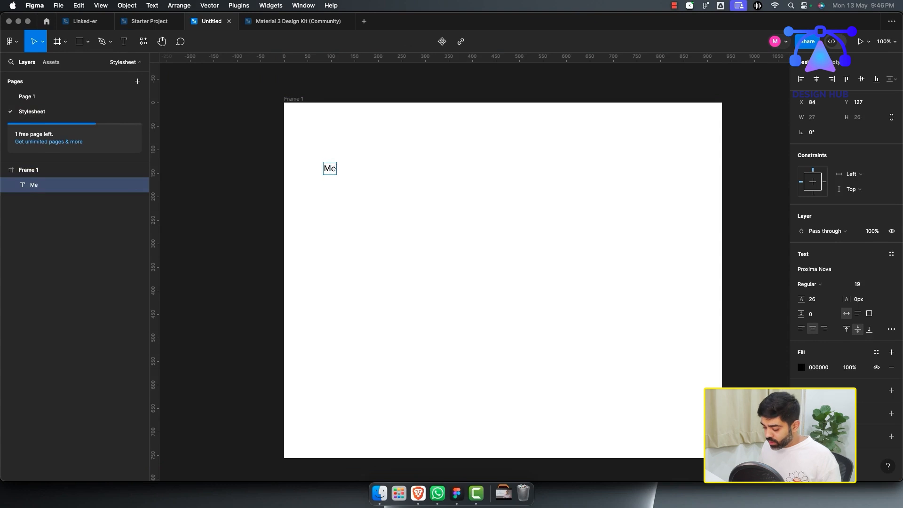
pyautogui.write('idu')
pyautogui.press('BackSpace')
pyautogui.press('BackSpace')
pyautogui.press('BackSpace')
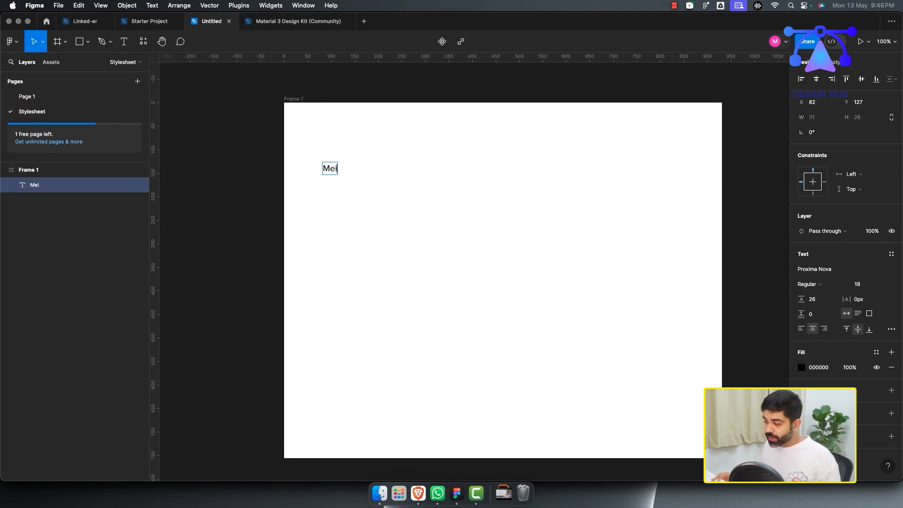
pyautogui.write('dium Text')
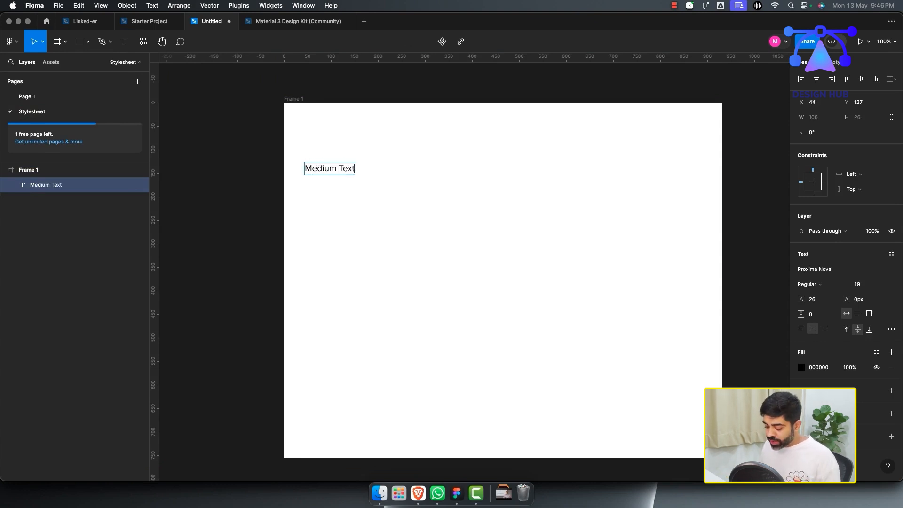
# Step: Extend the "Medium Text" label with its size and spacing so it reads "Medium Text 26pt 26 spacing"
pyautogui.write(' 2')
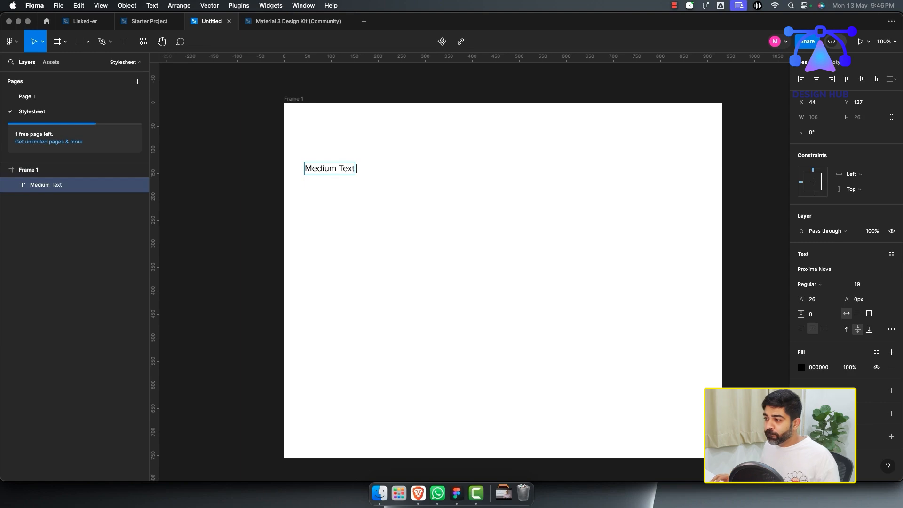
pyautogui.press('F3')
pyautogui.press('F3')
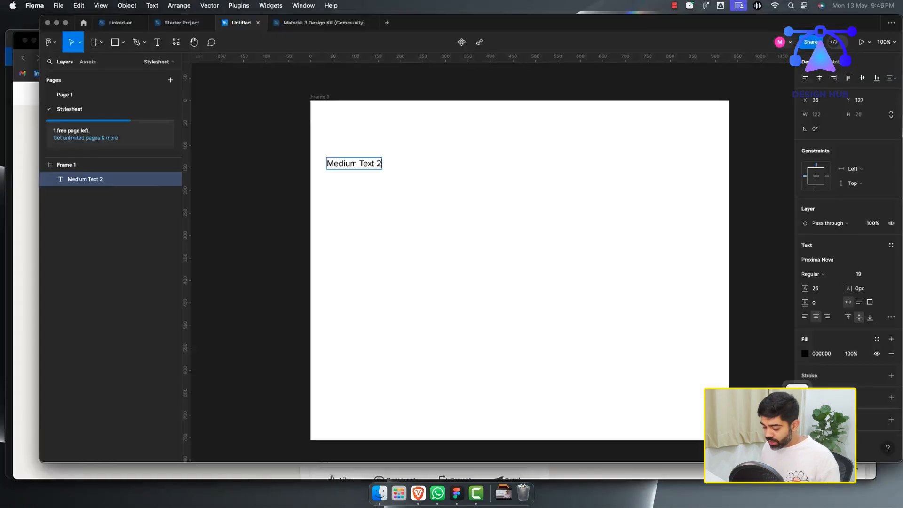
pyautogui.write('6pt')
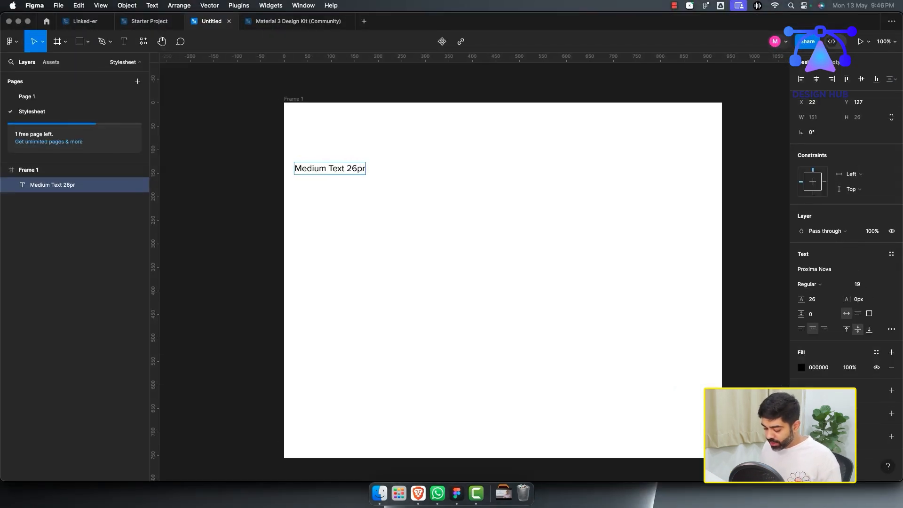
pyautogui.write(' 26')
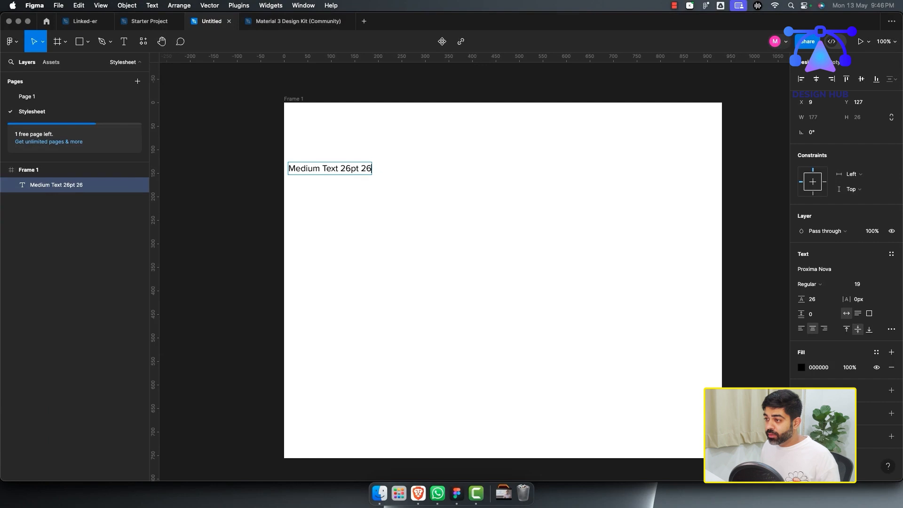
pyautogui.write(' spain')
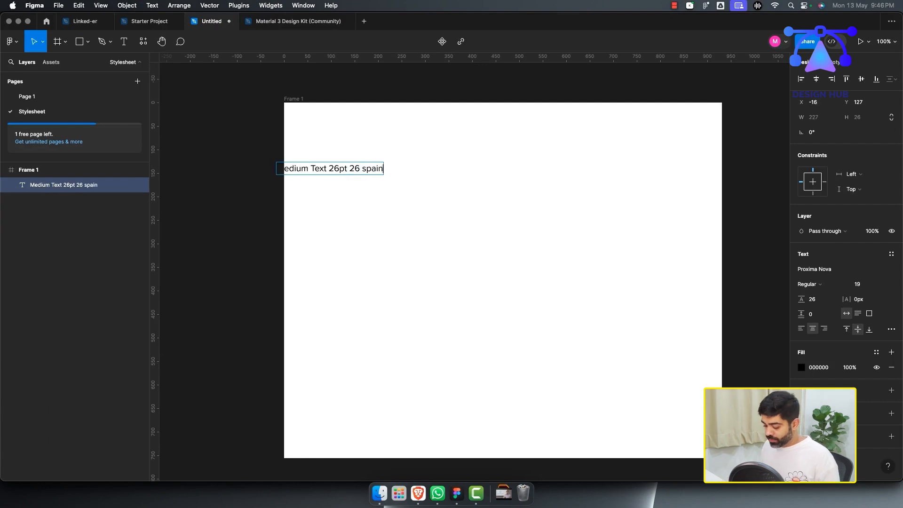
pyautogui.press('BackSpace')
pyautogui.press('BackSpace')
pyautogui.write('cn')
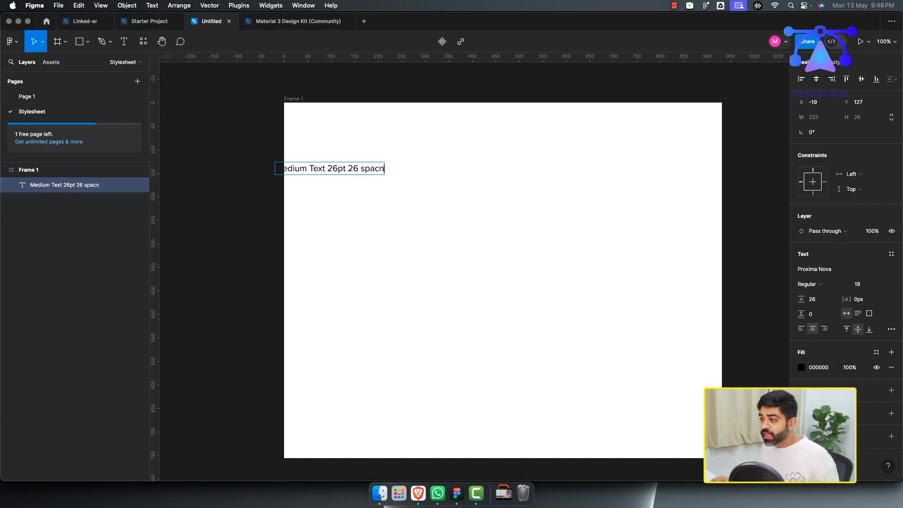
pyautogui.press('BackSpace')
pyautogui.write('ing')
pyautogui.press('Escape')
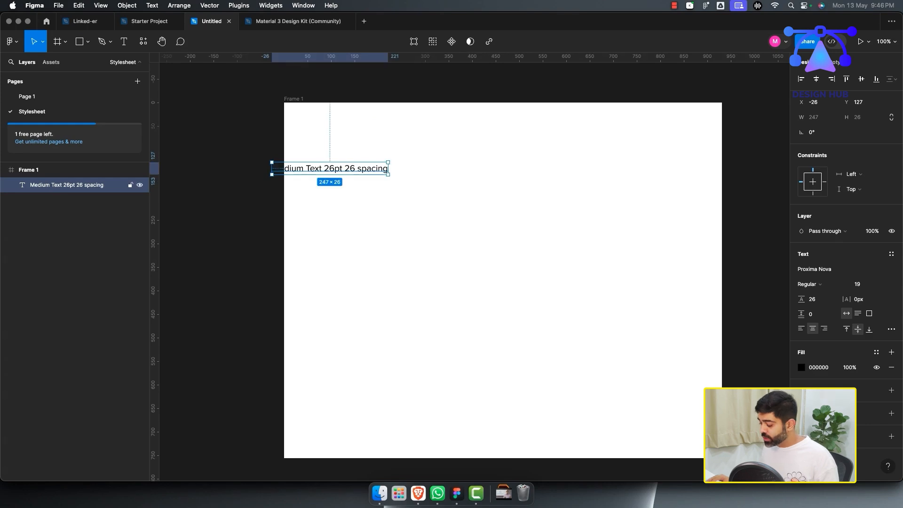
# Step: Set the medium text's font size to 26 and place it near the frame's upper-left corner
pyautogui.moveTo(330, 168); pyautogui.dragTo(367, 138)
pyautogui.click(861, 284)
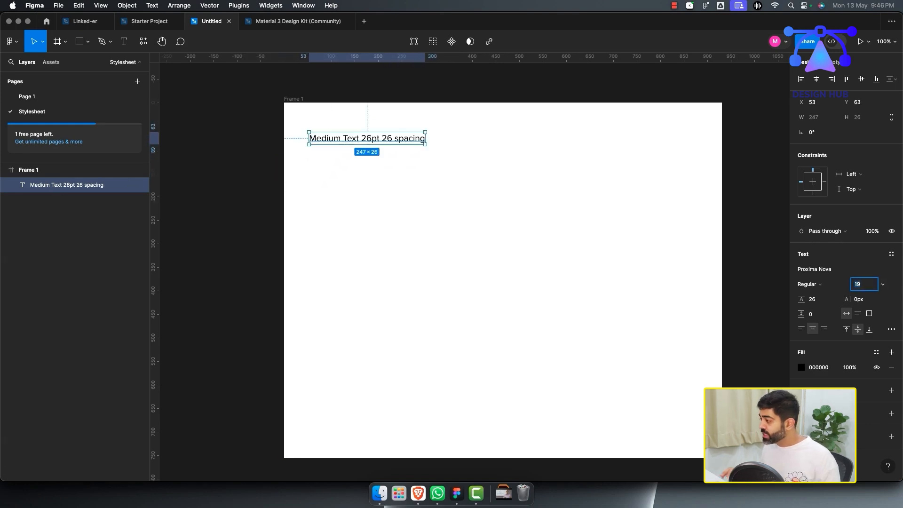
pyautogui.write('26')
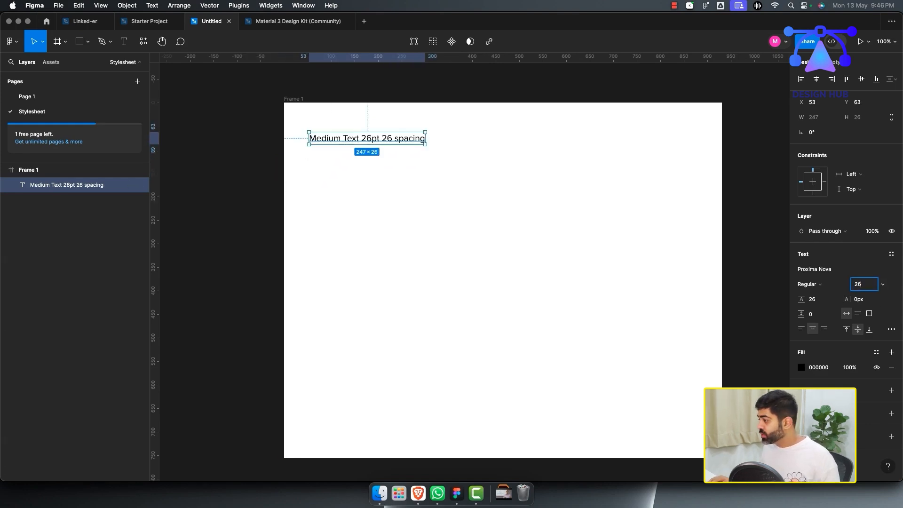
pyautogui.press('Return')
pyautogui.moveTo(371, 135); pyautogui.dragTo(381, 131)
pyautogui.click(442, 156)
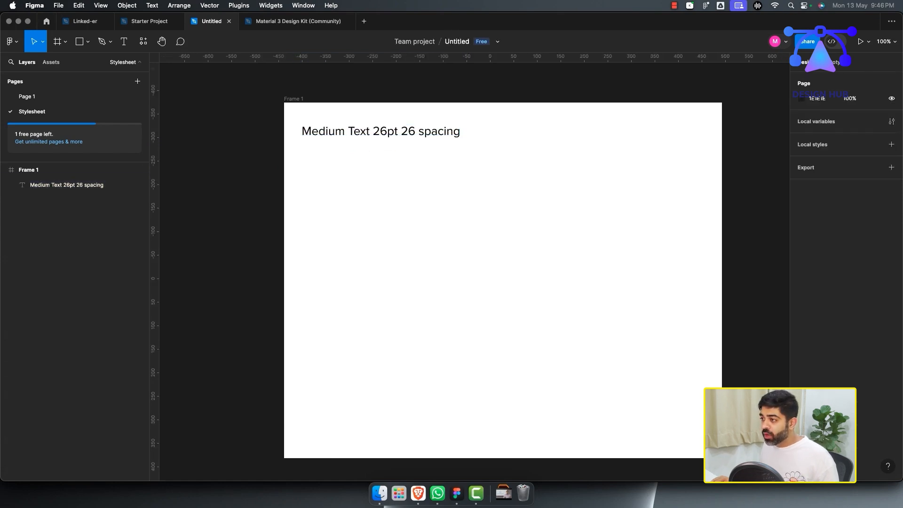
# Step: Duplicate the medium text line below the original and change the copy's first word to "Small"
pyautogui.click(433, 132)
pyautogui.moveTo(435, 152)
pyautogui.mouseDown()
pyautogui.moveTo(434, 133)
pyautogui.moveTo(433, 168)
pyautogui.mouseUp()
pyautogui.doubleClick(324, 165)
pyautogui.write('Small Text 26pt 26 spacing')
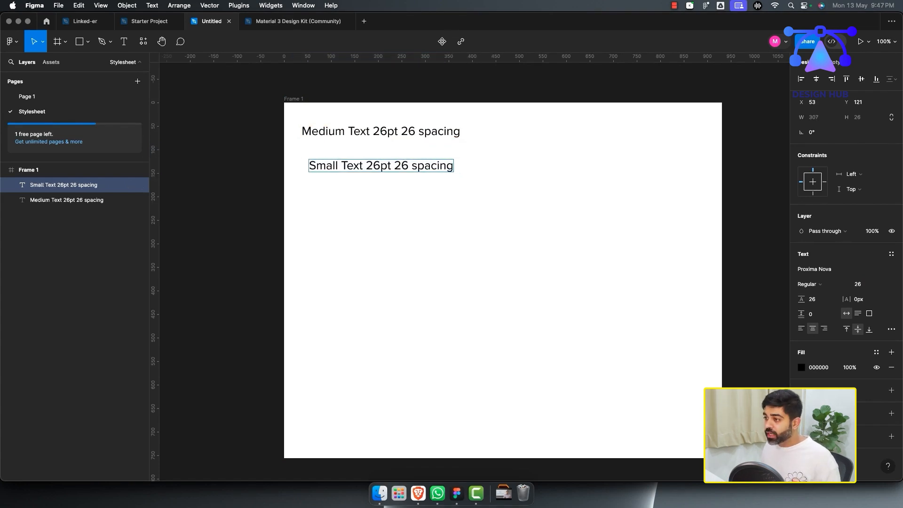
# Step: Change both numbers in the small text line so it reads "Small Text 20pt 20 spacing"
pyautogui.hotkey('alt', 'Right')
pyautogui.press('Right')
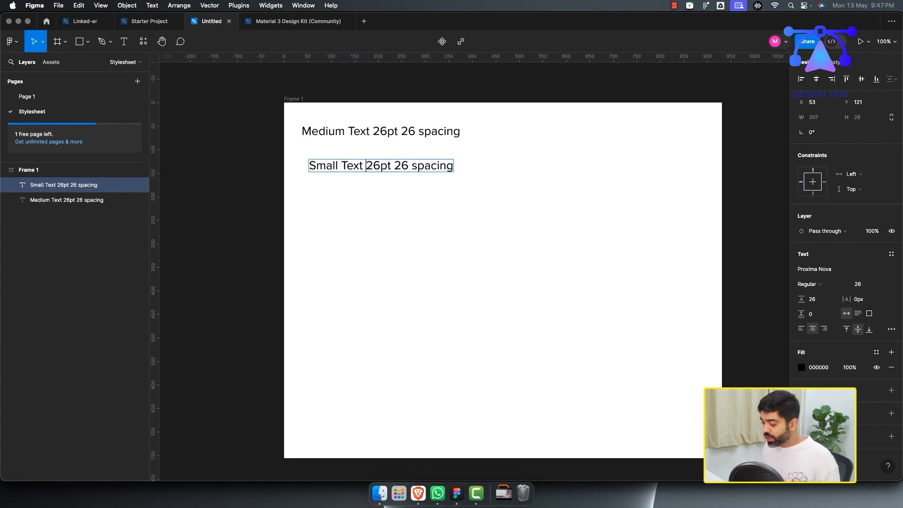
pyautogui.press('Right')
pyautogui.press('Right')
pyautogui.press('BackSpace')
pyautogui.write('0')
pyautogui.press('Right')
pyautogui.press('Right')
pyautogui.press('Right')
pyautogui.press('Right')
pyautogui.press('Right')
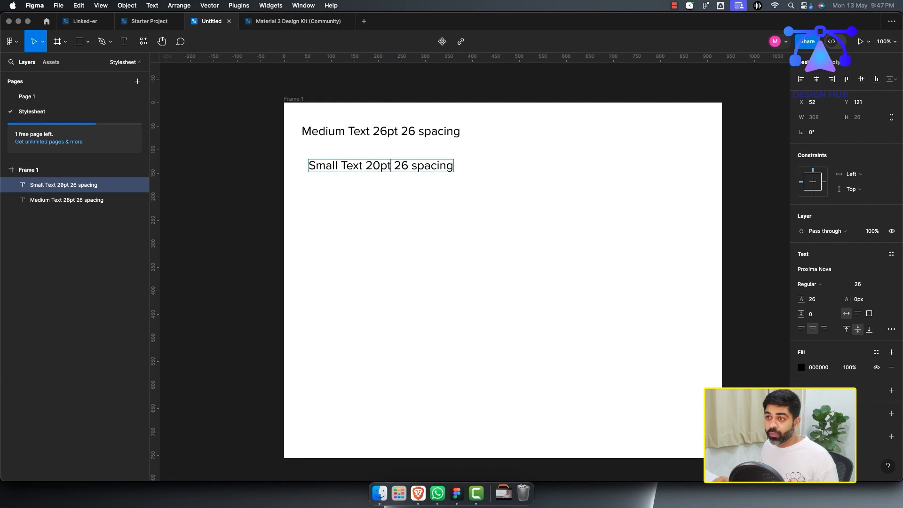
pyautogui.press('BackSpace')
pyautogui.write('0')
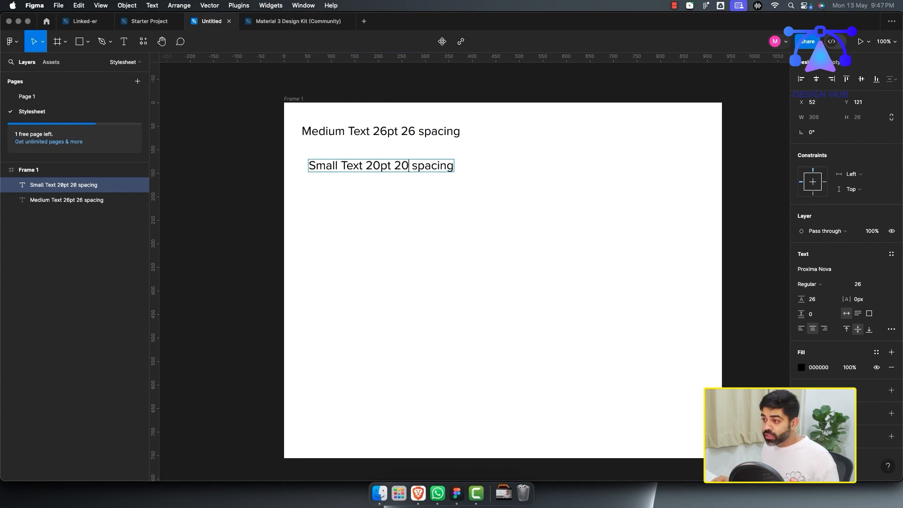
pyautogui.press('Escape')
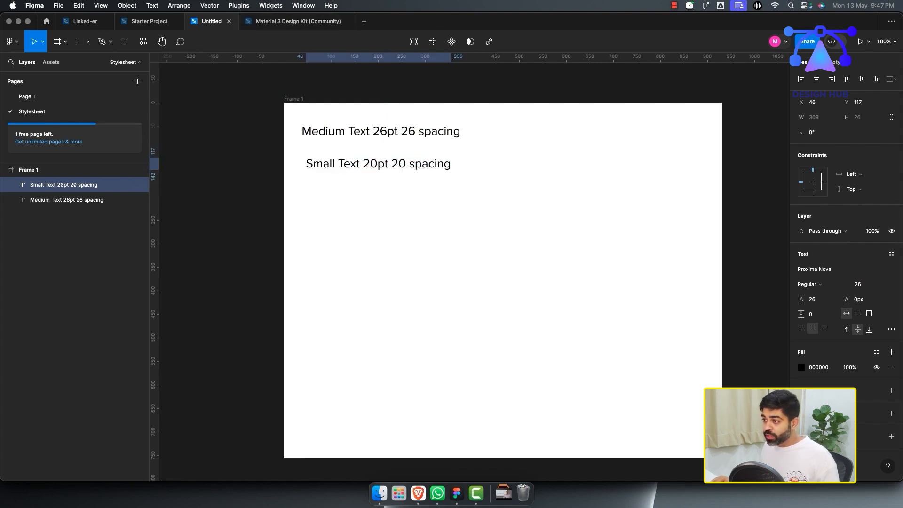
# Step: Place the small text line under the medium one, duplicate it below, and change the copy's first word to "Tiny"
pyautogui.moveTo(378, 163)
pyautogui.mouseDown()
pyautogui.moveTo(374, 148)
pyautogui.moveTo(374, 165)
pyautogui.mouseUp()
pyautogui.doubleClick(318, 164)
pyautogui.write('T')
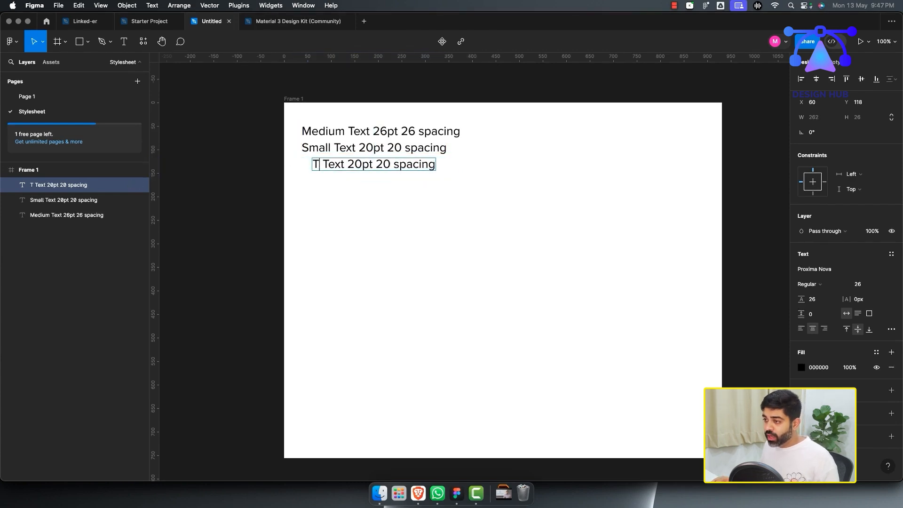
pyautogui.write('iny')
pyautogui.press('Escape')
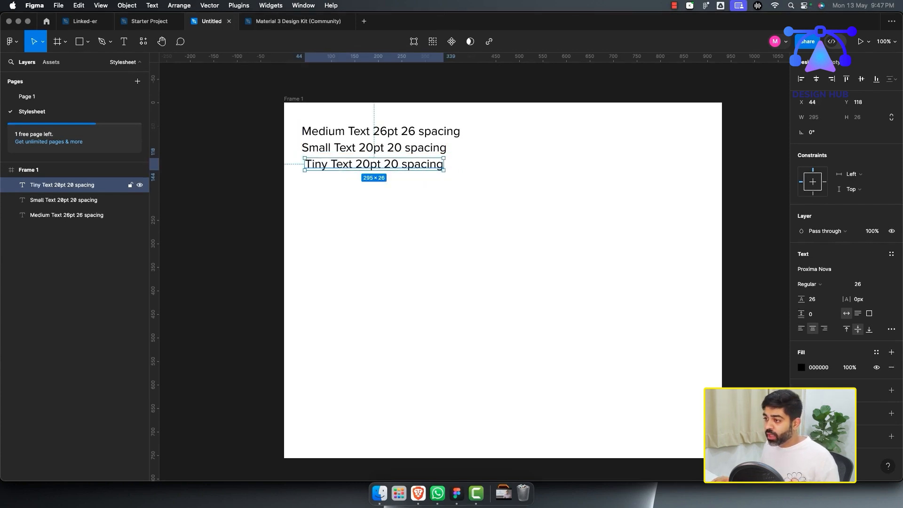
# Step: Line up the tiny text under the other lines and edit it to read "Tiny Text 16pt 16 spacing"
pyautogui.moveTo(363, 164); pyautogui.dragTo(356, 164)
pyautogui.doubleClick(357, 165)
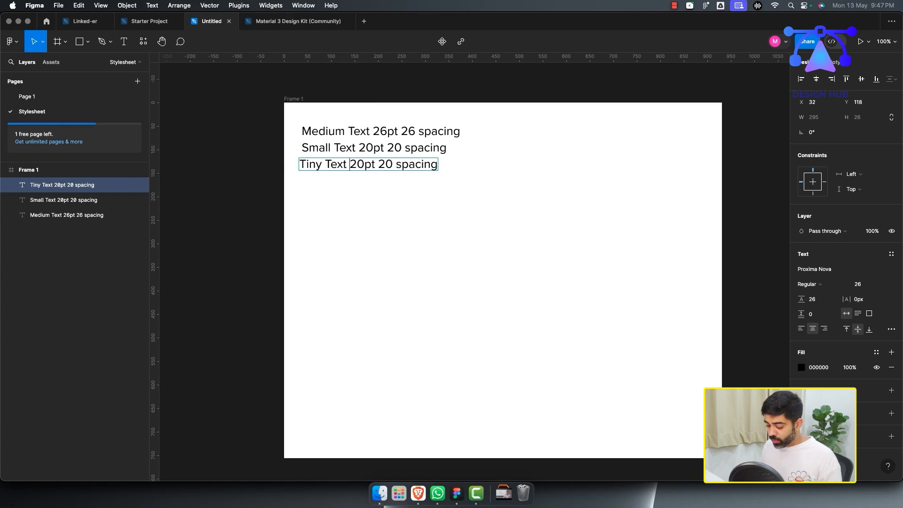
pyautogui.hotkey('shift', 'Right')
pyautogui.hotkey('shift', 'Right')
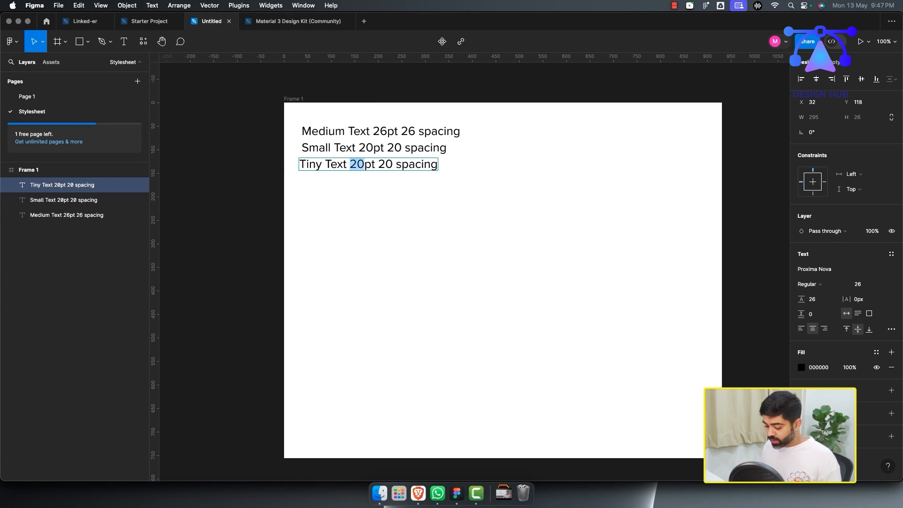
pyautogui.write('16')
pyautogui.press('Right')
pyautogui.press('Right')
pyautogui.press('Right')
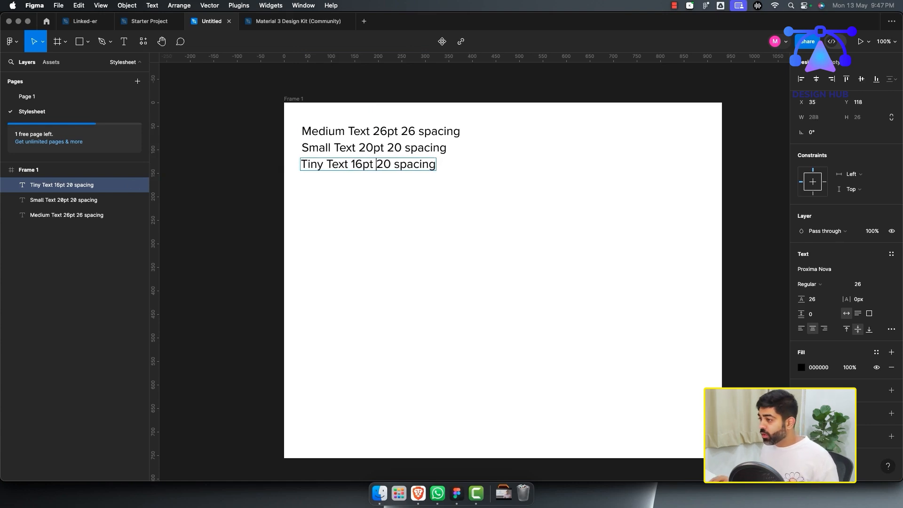
pyautogui.hotkey('shift', 'Right')
pyautogui.hotkey('shift', 'Right')
pyautogui.write('16')
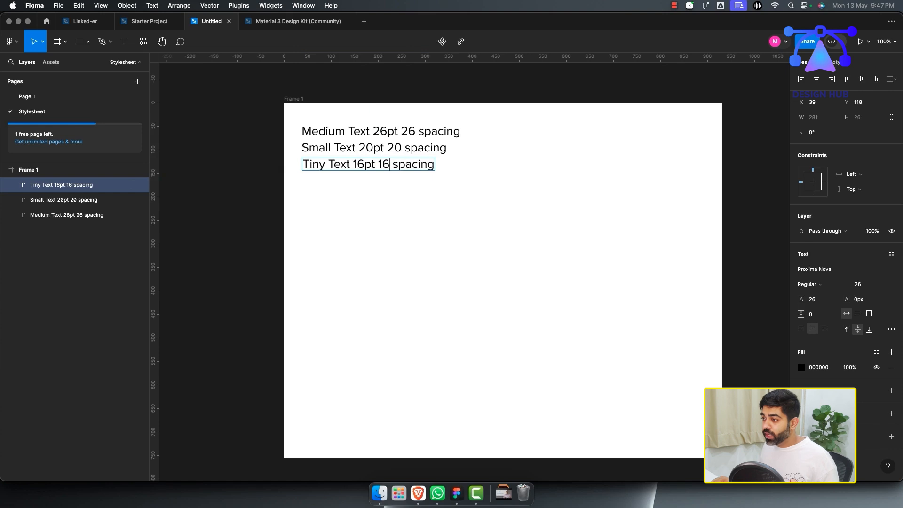
pyautogui.press('super+a')
pyautogui.press('Escape')
pyautogui.press('Escape')
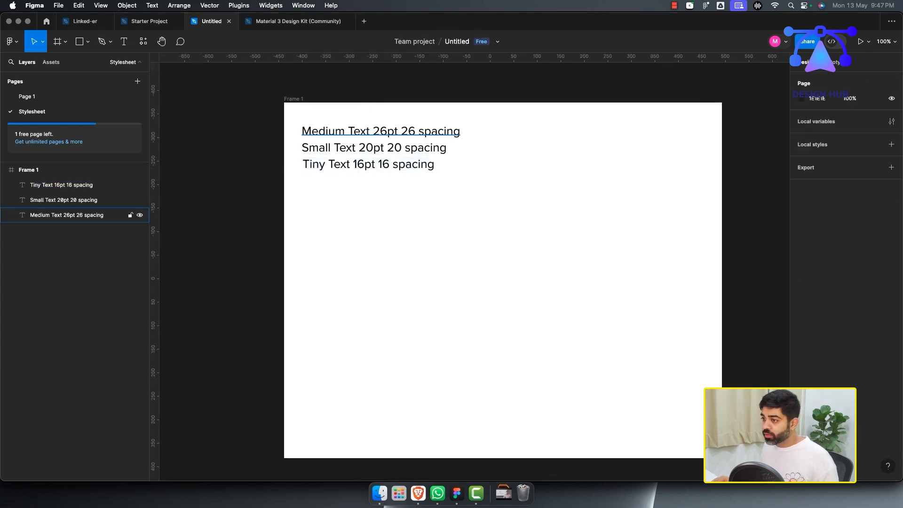
# Step: Left-align the text of all three lines and align the layers along their left edges
pyautogui.click(75, 215)
pyautogui.keyDown('shift'); pyautogui.click(75, 200); pyautogui.keyUp('shift')
pyautogui.keyDown('shift'); pyautogui.click(75, 185); pyautogui.keyUp('shift')
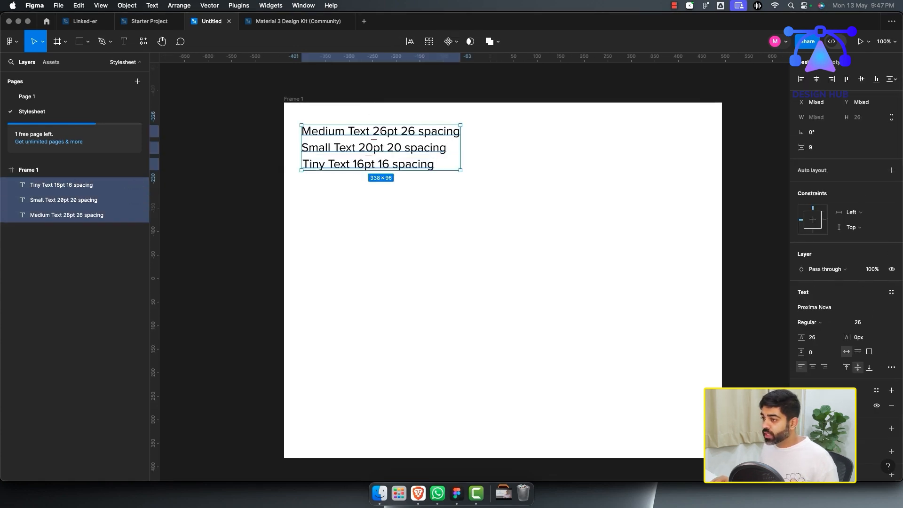
pyautogui.press('Escape')
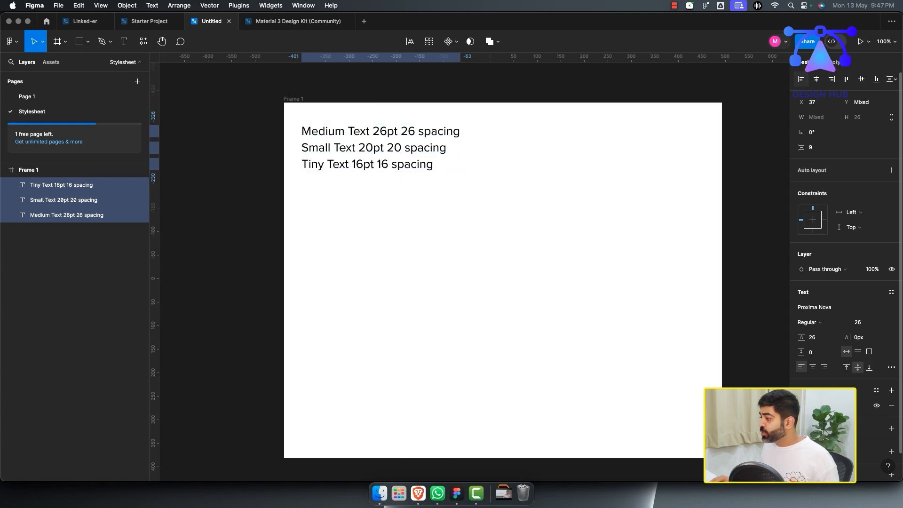
# Step: Set the font size of the "Small Text 20pt 20 spacing" line to 20
pyautogui.click(70, 215)
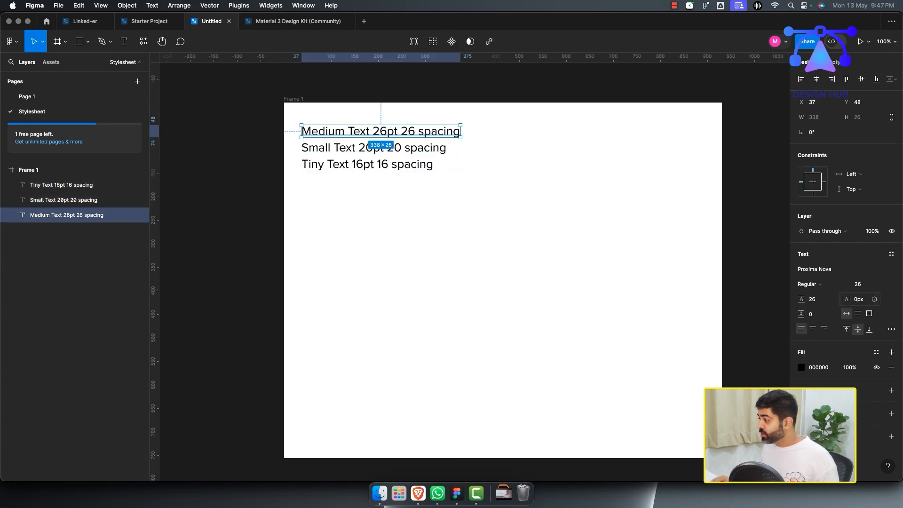
pyautogui.click(76, 200)
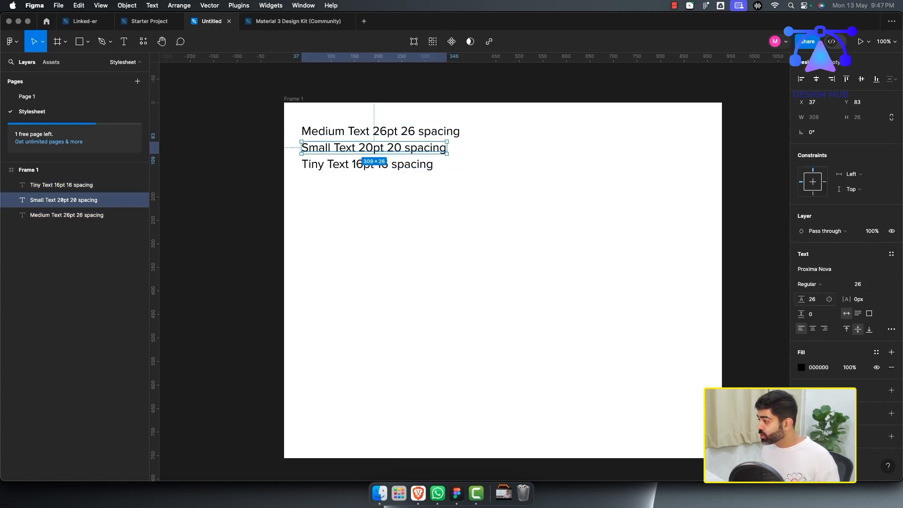
pyautogui.click(859, 284)
pyautogui.press('Down')
pyautogui.press('Down')
pyautogui.press('Down')
pyautogui.press('Down')
pyautogui.press('Down')
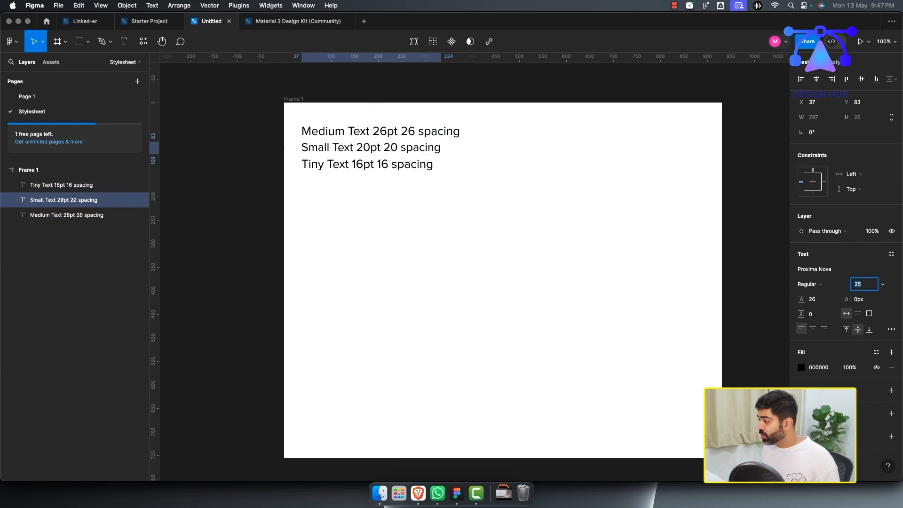
pyautogui.press('Down')
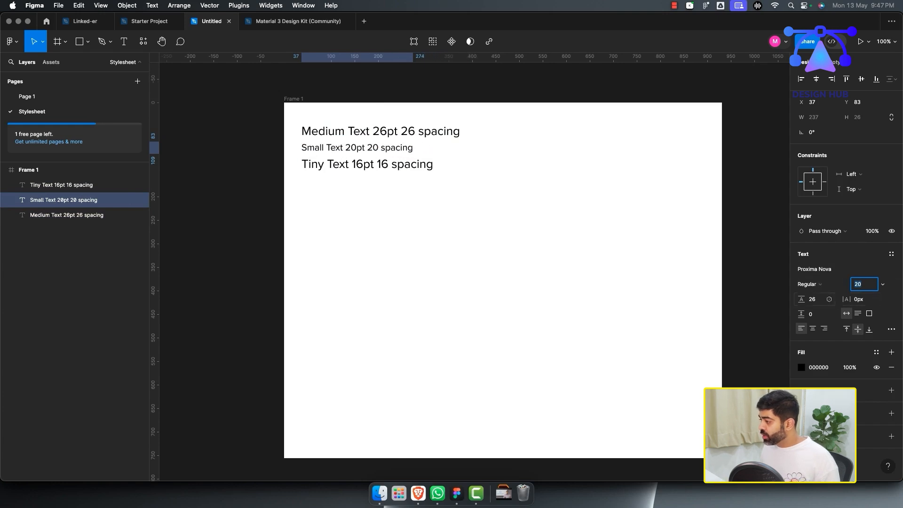
# Step: Set the line height of the small text line to 20
pyautogui.click(829, 299)
pyautogui.press('Escape')
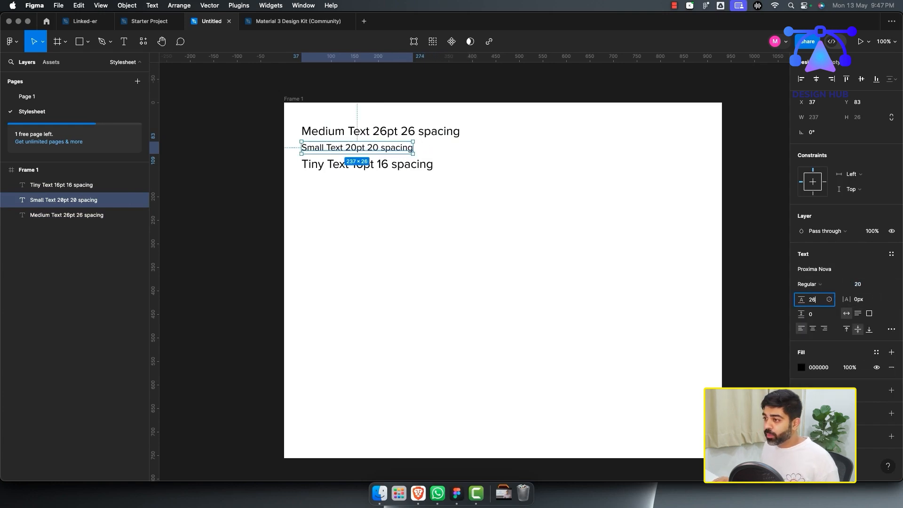
pyautogui.press('Down')
pyautogui.press('Down')
pyautogui.press('Down')
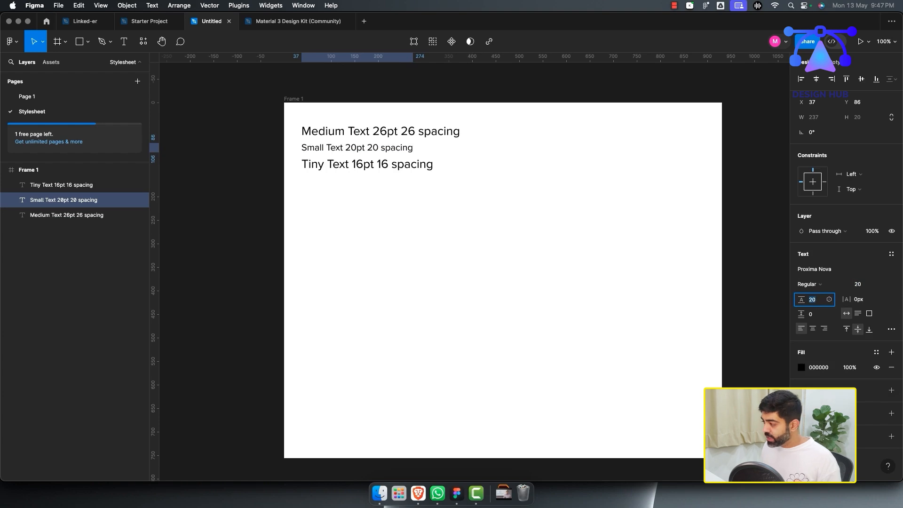
# Step: Set both the font size and the line height of the "Tiny Text 16pt 16 spacing" line to 16
pyautogui.click(140, 185)
pyautogui.click(857, 284)
pyautogui.write('16')
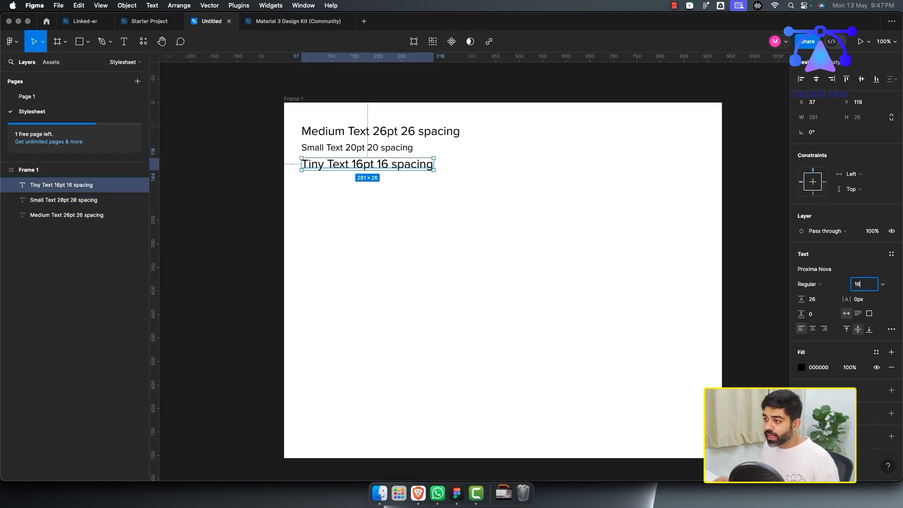
pyautogui.press('Tab')
pyautogui.write('16')
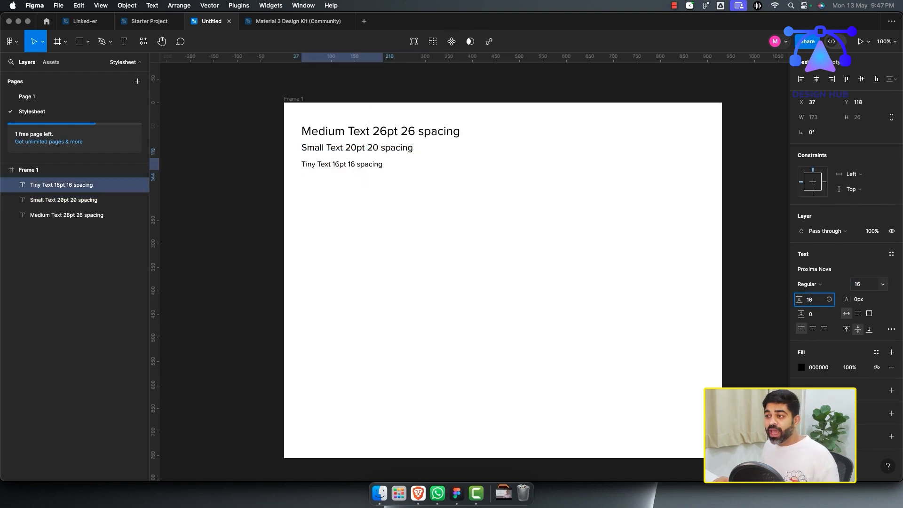
pyautogui.press('Return')
# Step: Move the tiny text line up slightly so it sits closer beneath the small text line
pyautogui.click(442, 203)
pyautogui.moveTo(342, 164); pyautogui.dragTo(343, 162)
pyautogui.click(358, 203)
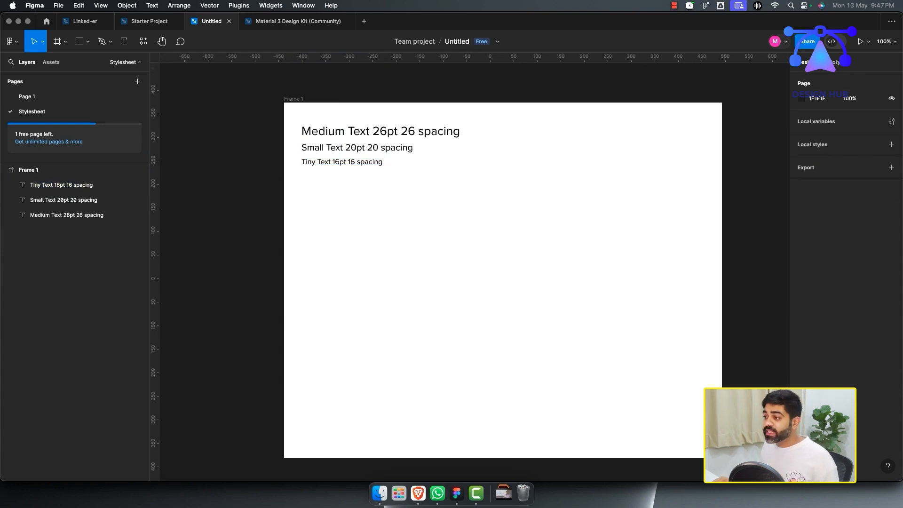
pyautogui.click(70, 215)
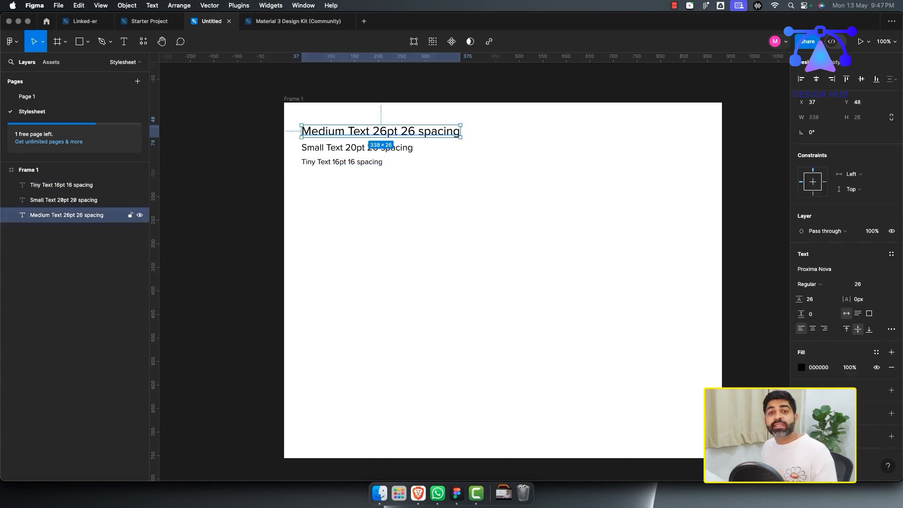
pyautogui.click(71, 200)
pyautogui.click(71, 185)
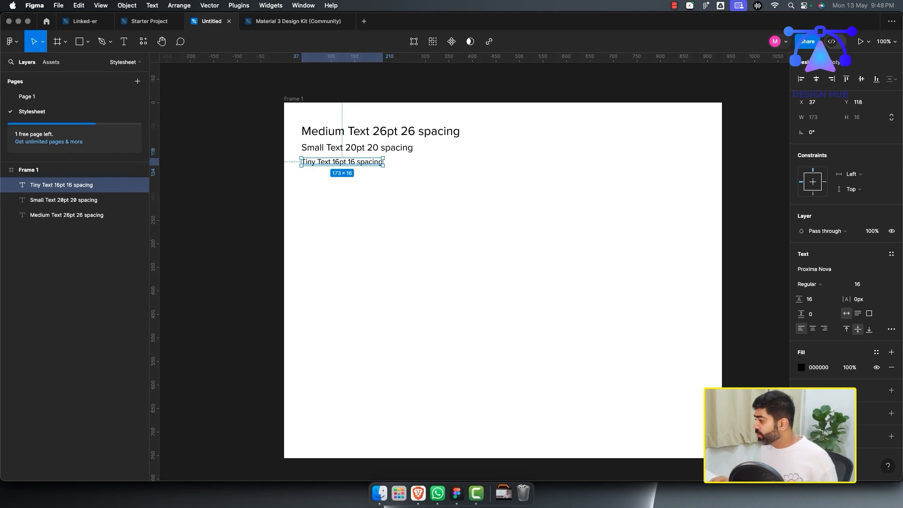
# Step: Create a new text style named "Medium 26pt" from the medium text line
pyautogui.click(380, 131)
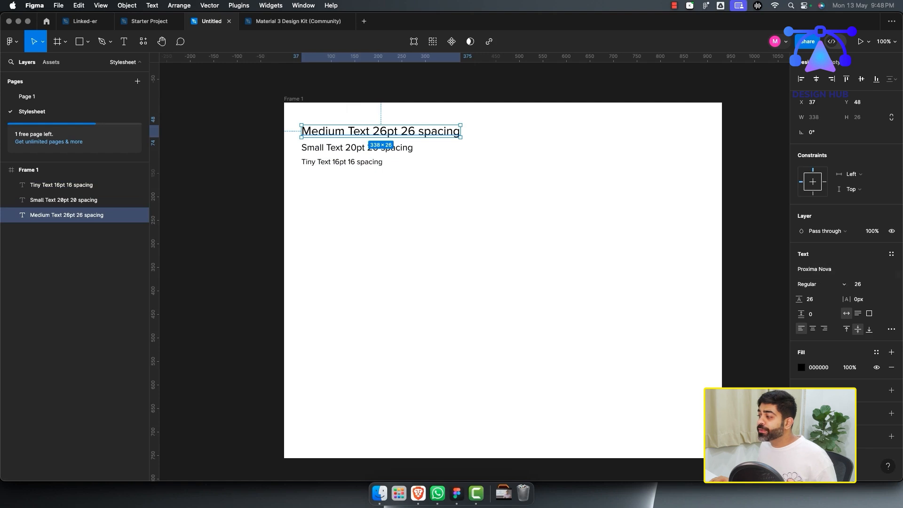
pyautogui.click(891, 254)
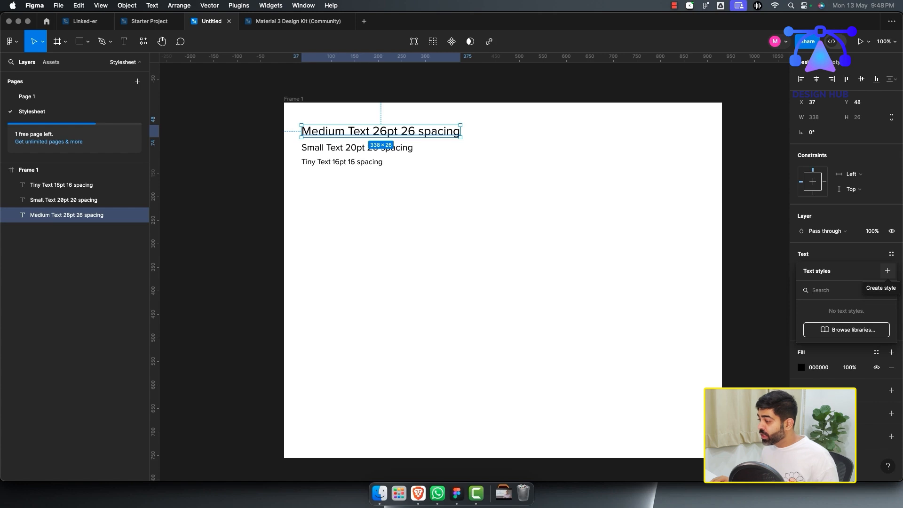
pyautogui.click(887, 270)
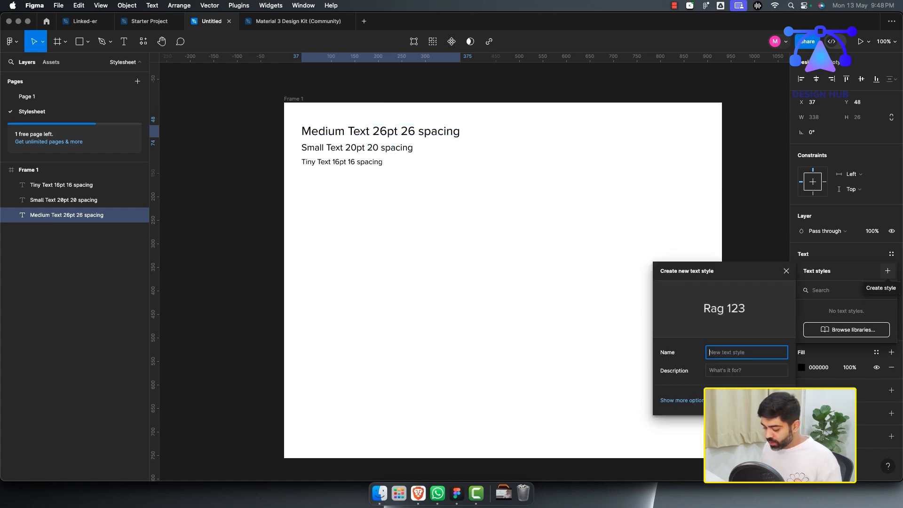
pyautogui.write('M')
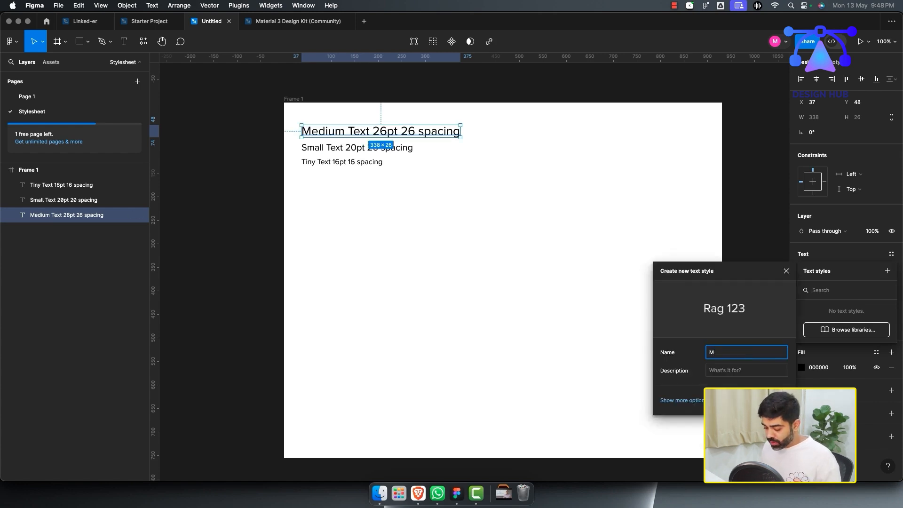
pyautogui.write('edium ')
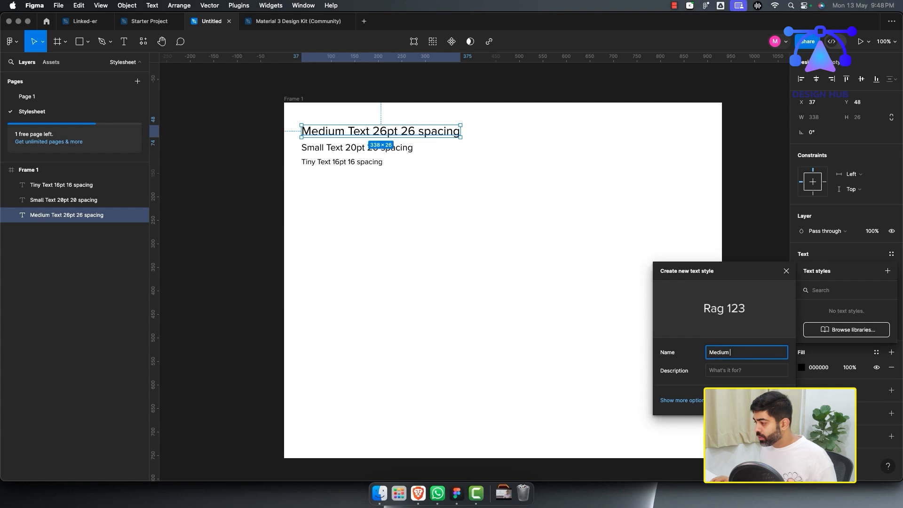
pyautogui.write('26pt')
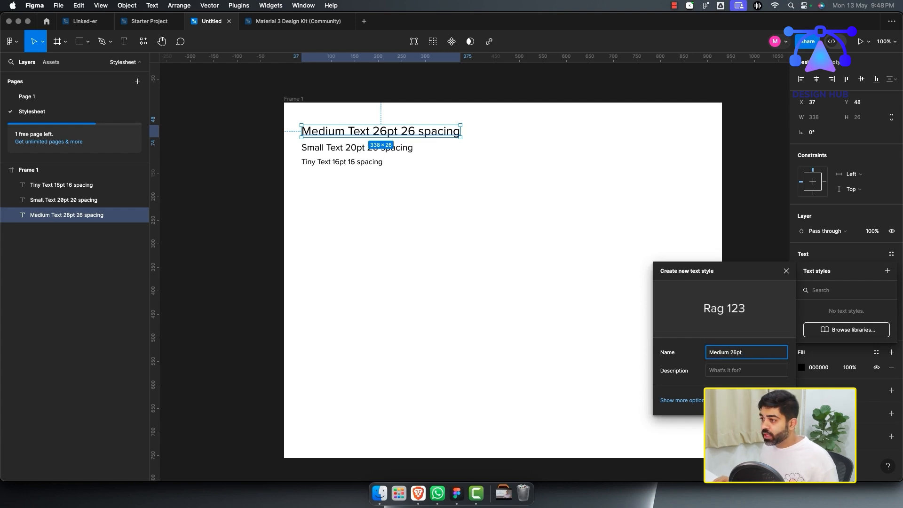
pyautogui.press('Return')
pyautogui.press('Escape')
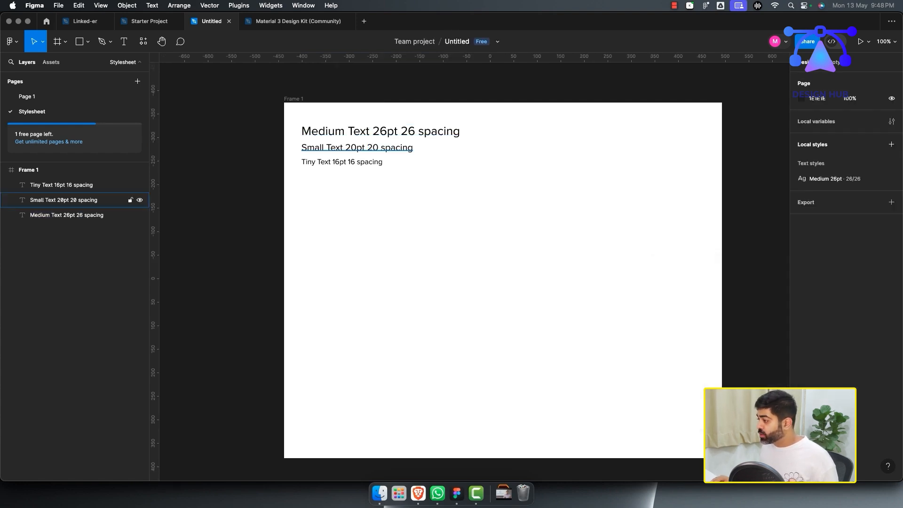
# Step: Switch the colour format to Hex and set the medium text line's fill to the dark gray 101010
pyautogui.click(357, 148)
pyautogui.click(67, 215)
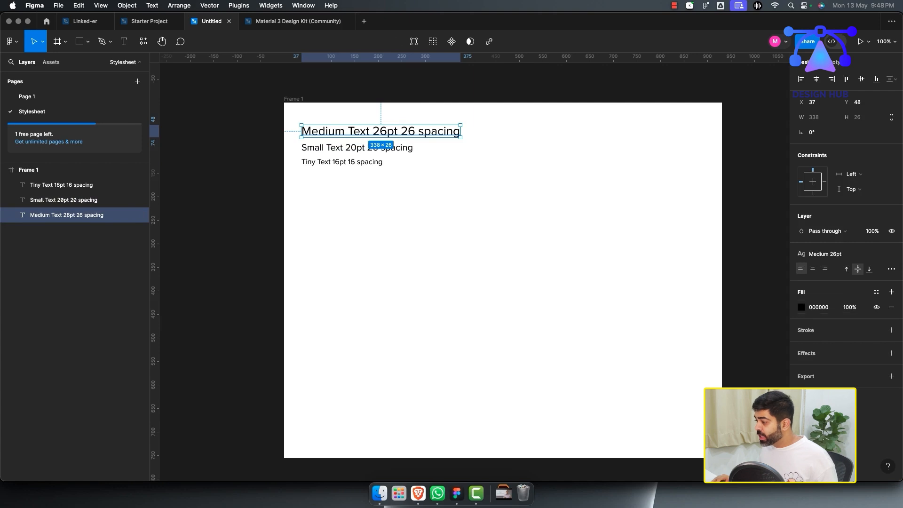
pyautogui.click(801, 307)
pyautogui.moveTo(677, 351); pyautogui.dragTo(680, 332)
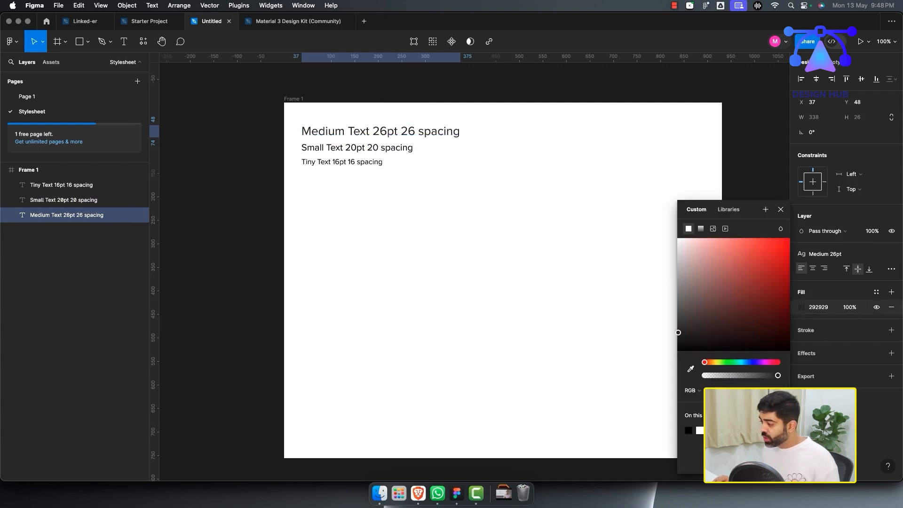
pyautogui.click(692, 390)
pyautogui.click(693, 379)
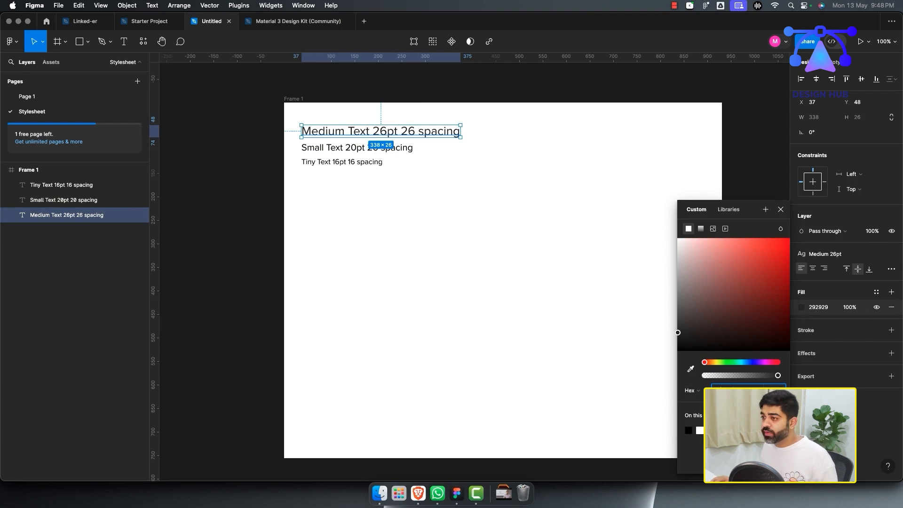
pyautogui.press('Return')
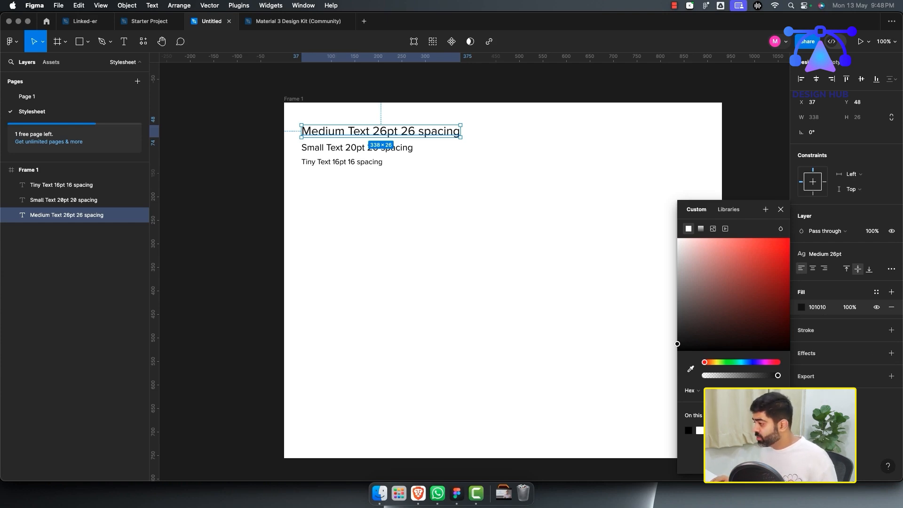
pyautogui.press('Escape')
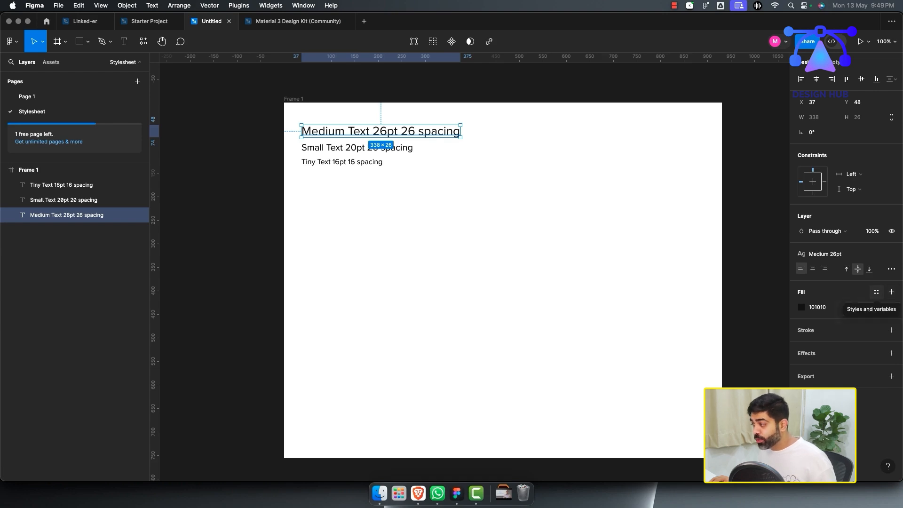
pyautogui.click(875, 292)
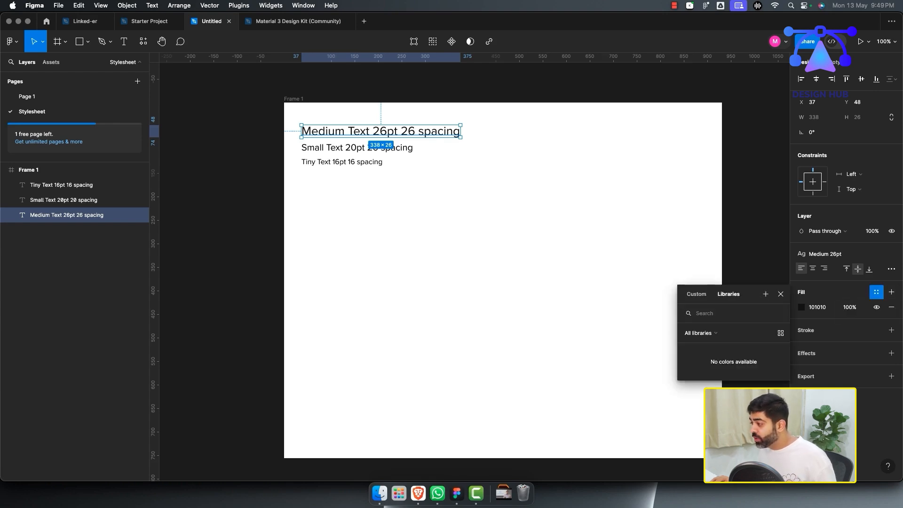
pyautogui.click(801, 307)
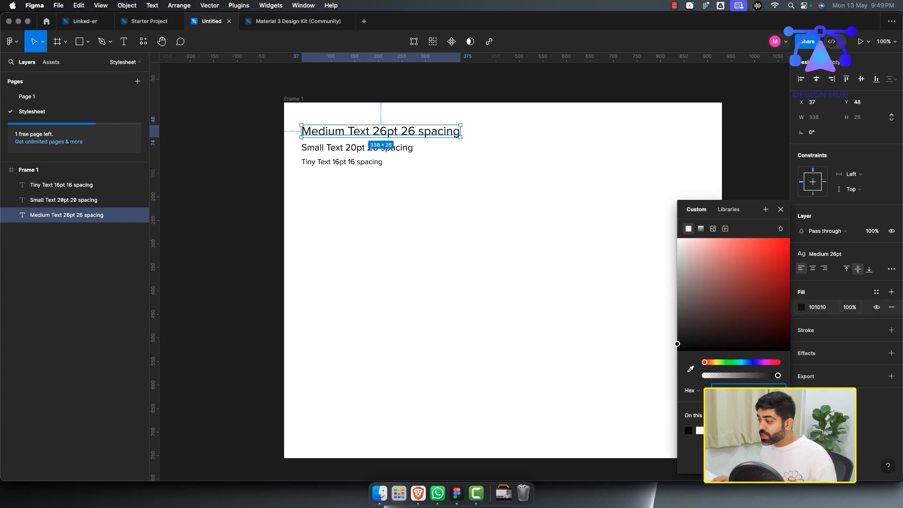
pyautogui.click(801, 307)
pyautogui.click(801, 307)
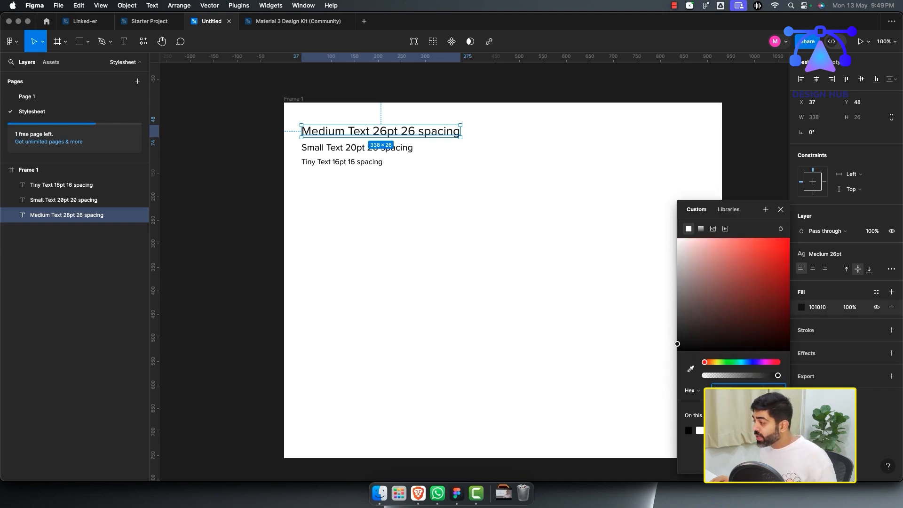
pyautogui.click(876, 292)
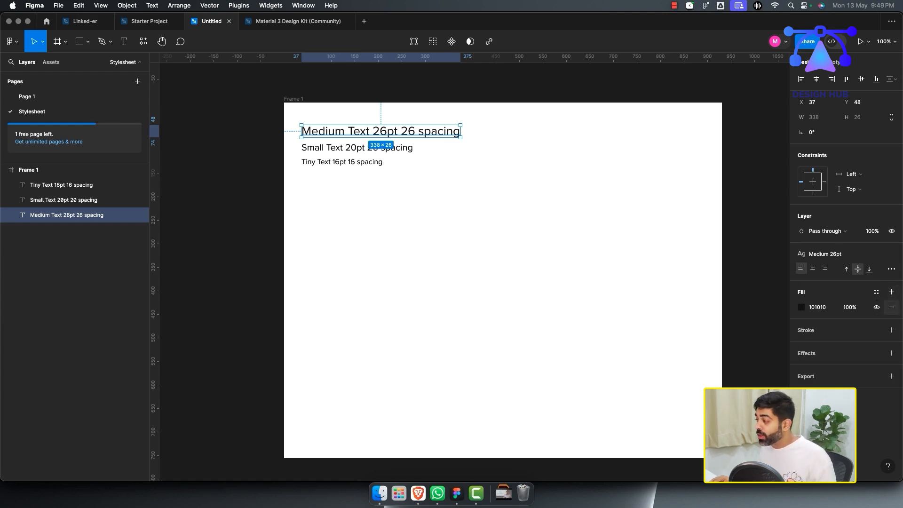
# Step: Save the medium text line's fill as a new color style named "Neutral Dark Gray"
pyautogui.click(876, 292)
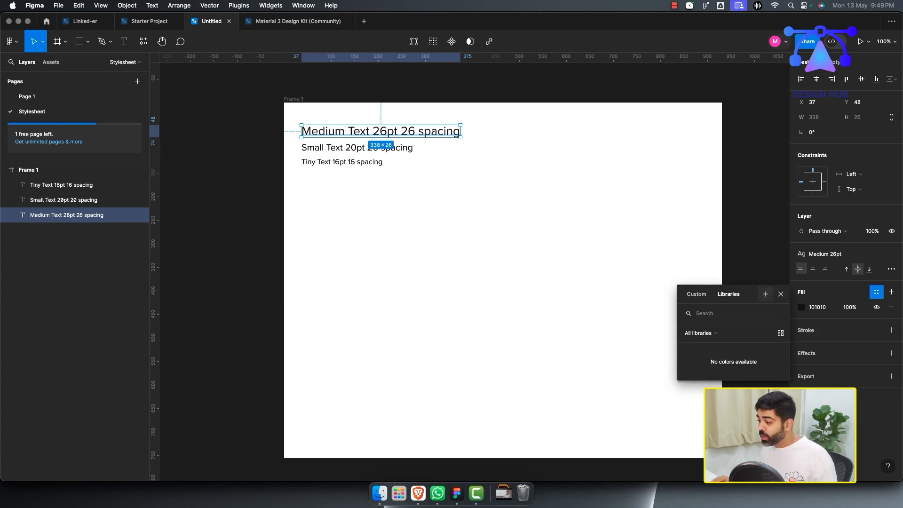
pyautogui.click(766, 294)
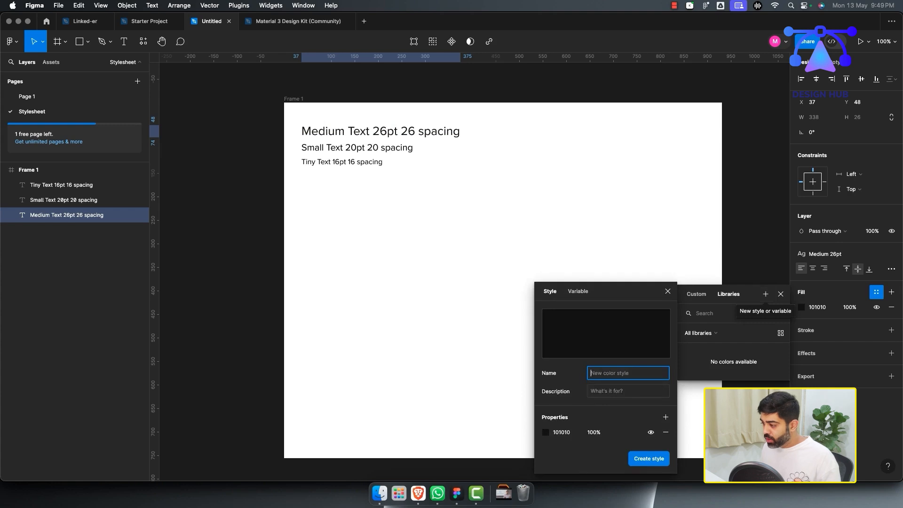
pyautogui.write('Neutral Da')
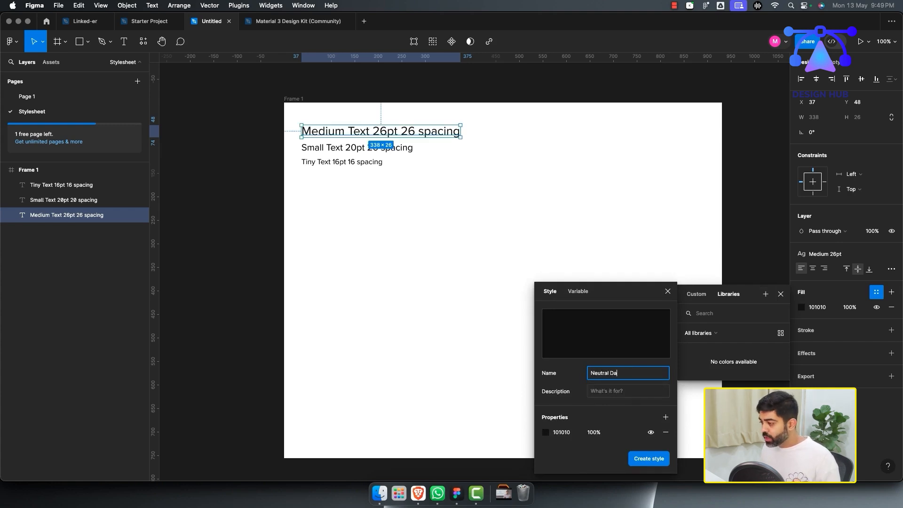
pyautogui.write('rk Gray')
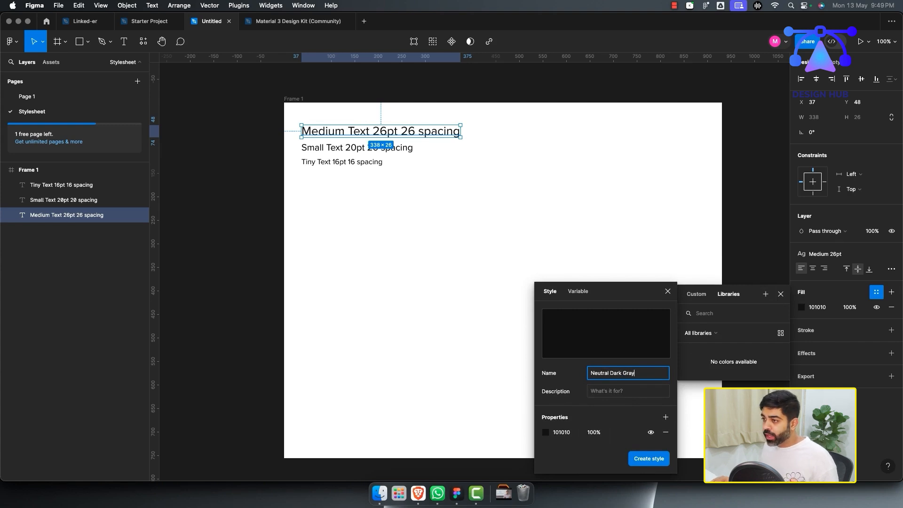
pyautogui.press('Return')
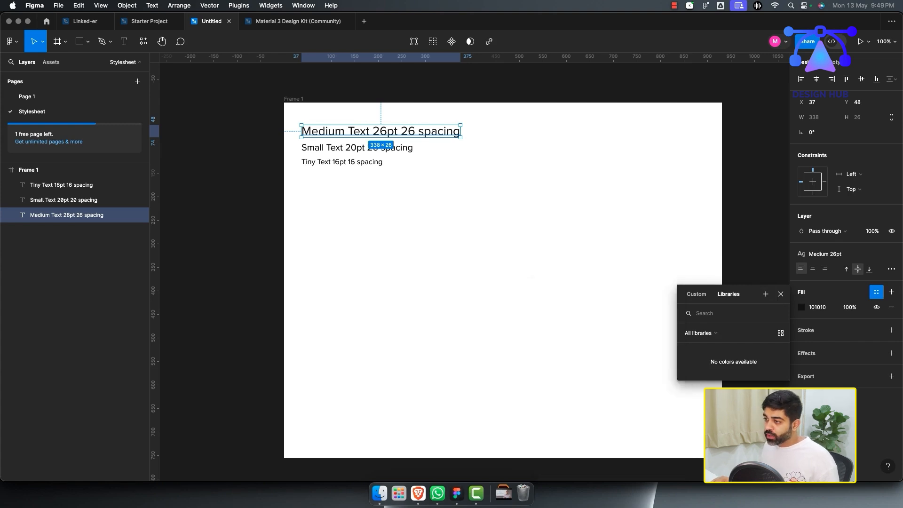
pyautogui.click(499, 225)
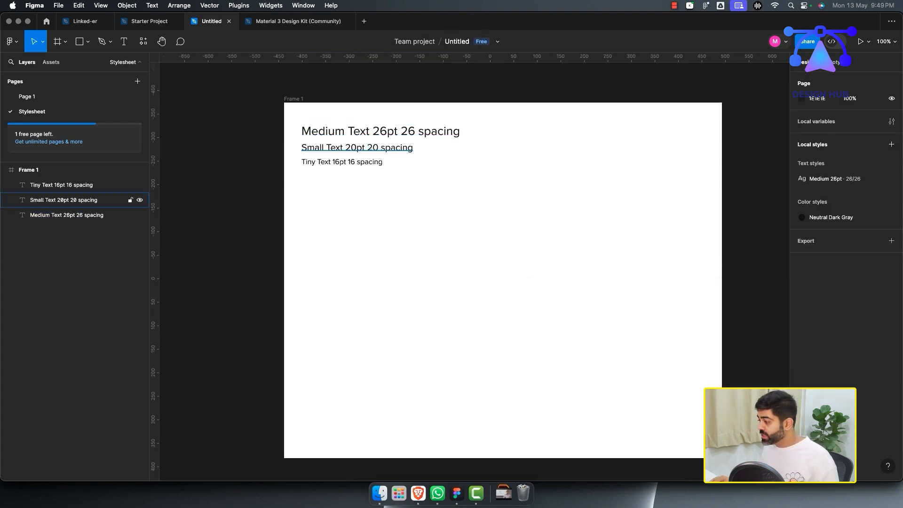
# Step: Set the small text line's fill colour to 101010 and deselect it
pyautogui.click(357, 148)
pyautogui.click(801, 367)
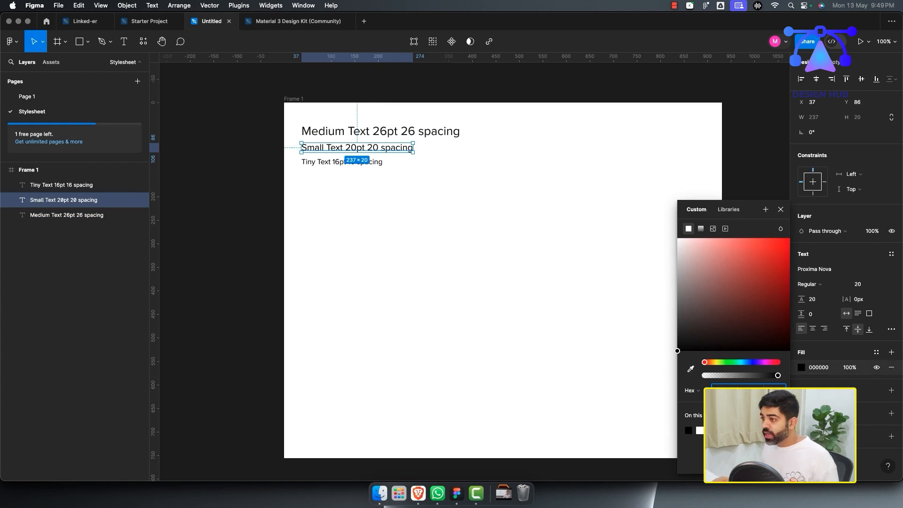
pyautogui.write('101010')
pyautogui.press('Return')
pyautogui.click(498, 202)
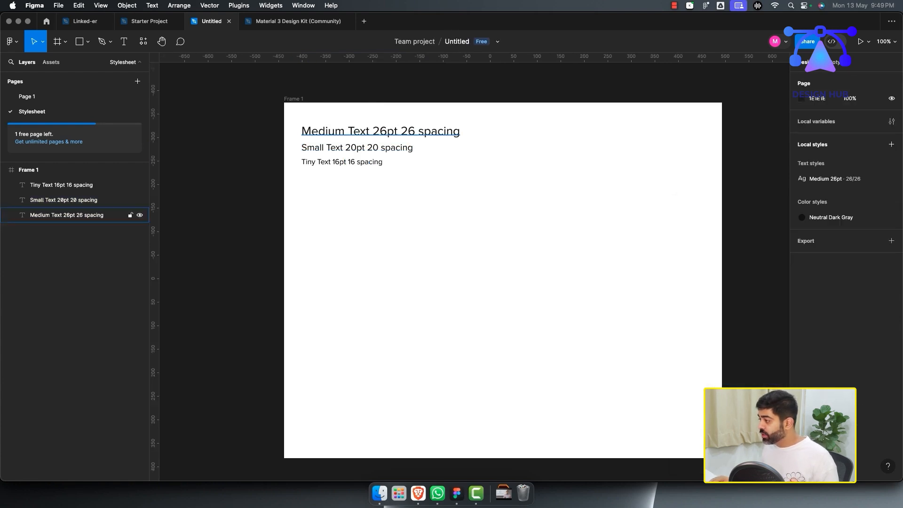
# Step: Create a new text style named "Small 20pt" from the small text line
pyautogui.click(357, 148)
pyautogui.click(891, 254)
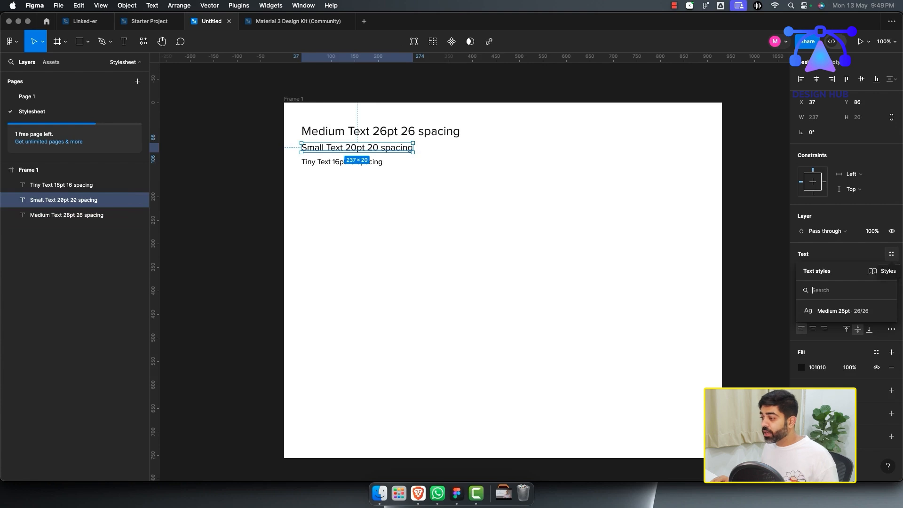
pyautogui.click(887, 271)
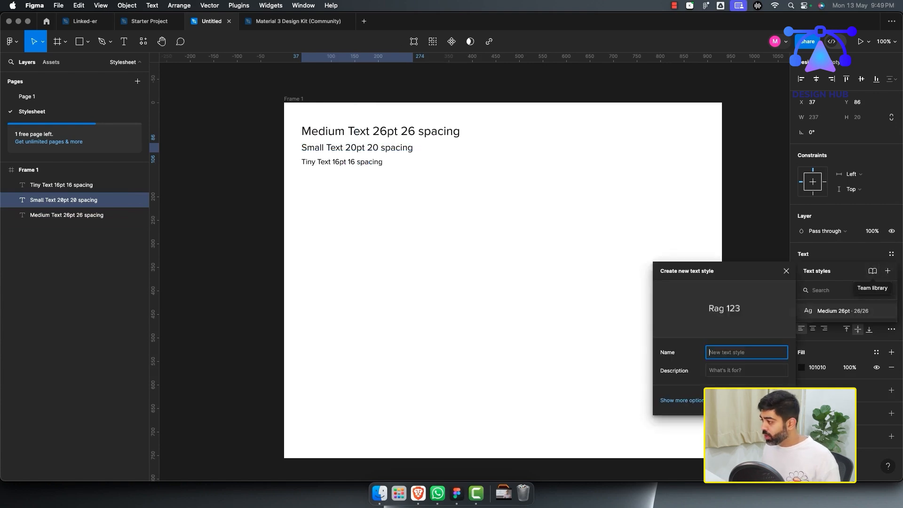
pyautogui.write('Small 20pt')
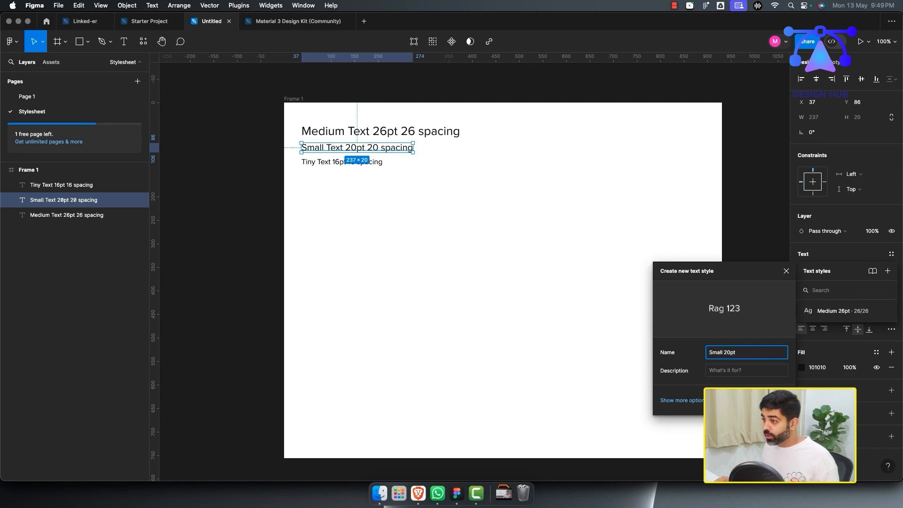
pyautogui.press('Return')
pyautogui.press('Escape')
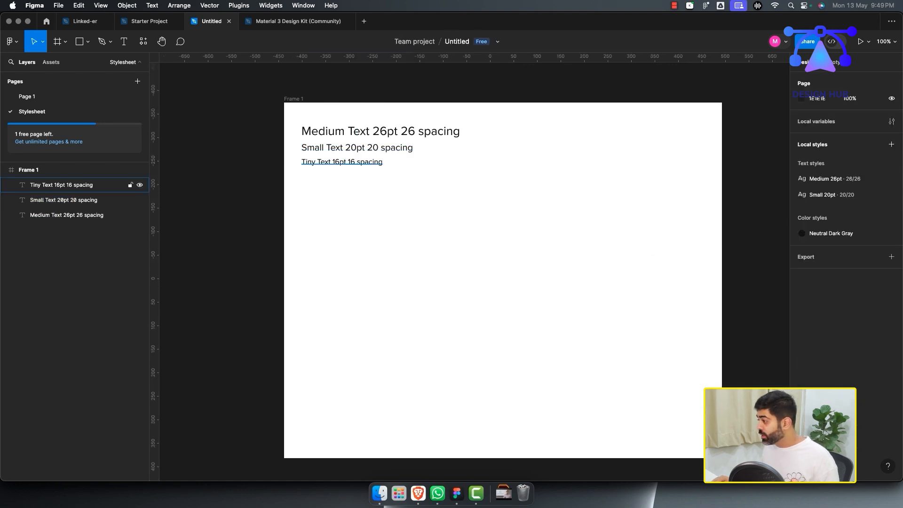
# Step: Create a new text style named "Tiny 16pt" from the tiny text line
pyautogui.click(62, 185)
pyautogui.click(891, 254)
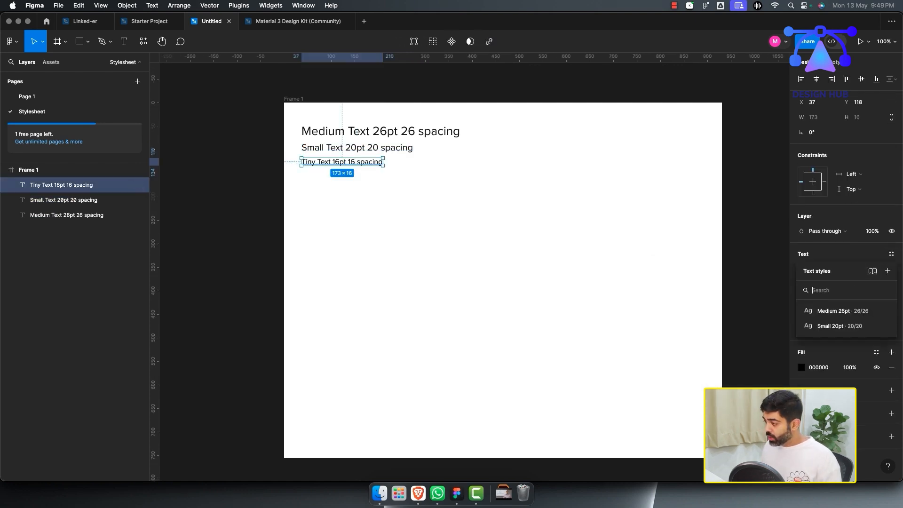
pyautogui.click(887, 271)
pyautogui.write('Ti')
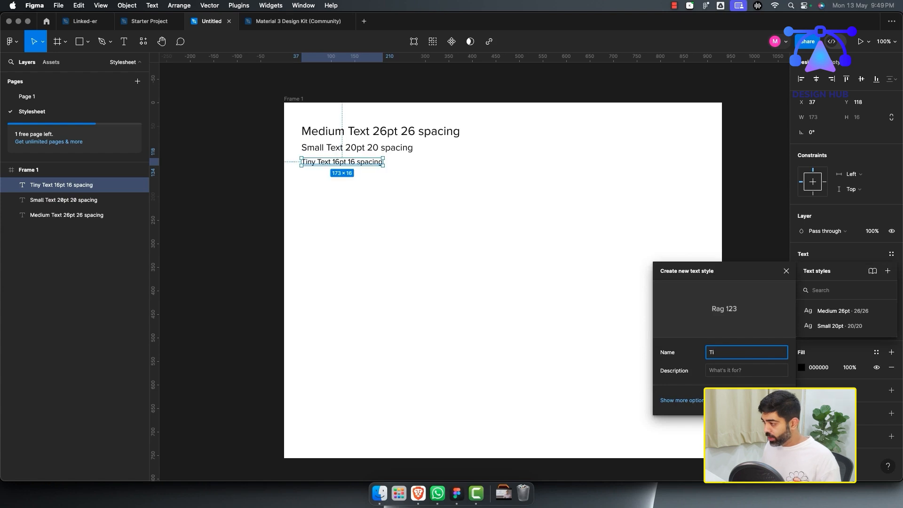
pyautogui.write('ny 16')
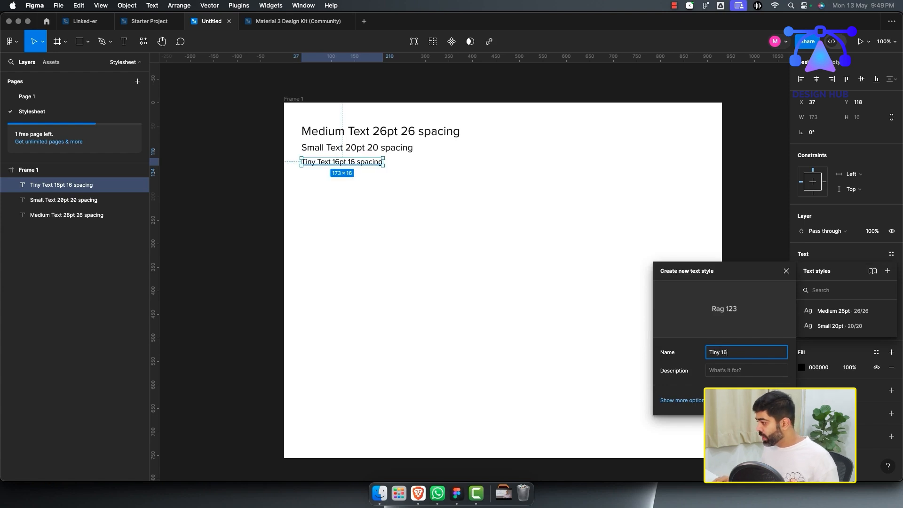
pyautogui.write('pt')
pyautogui.press('Return')
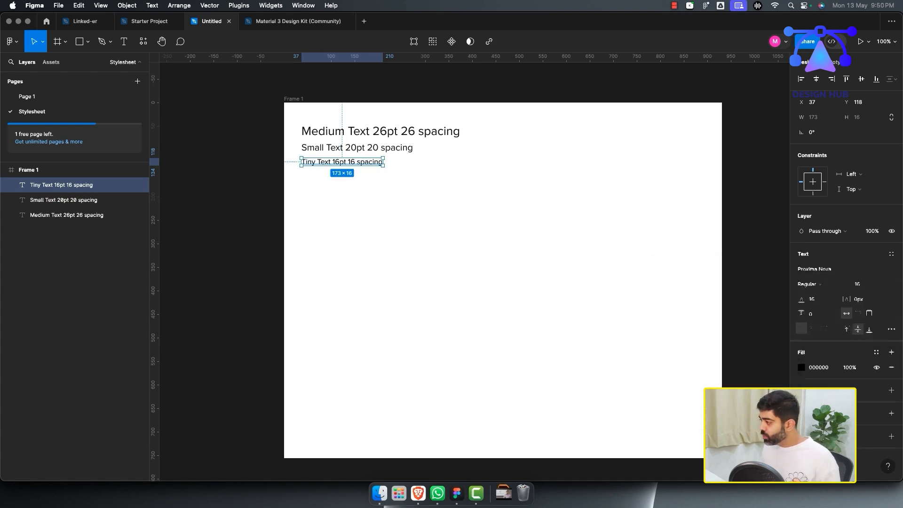
# Step: Set the tiny text line's fill colour to 101010 and deselect it
pyautogui.click(819, 307)
pyautogui.write('10101')
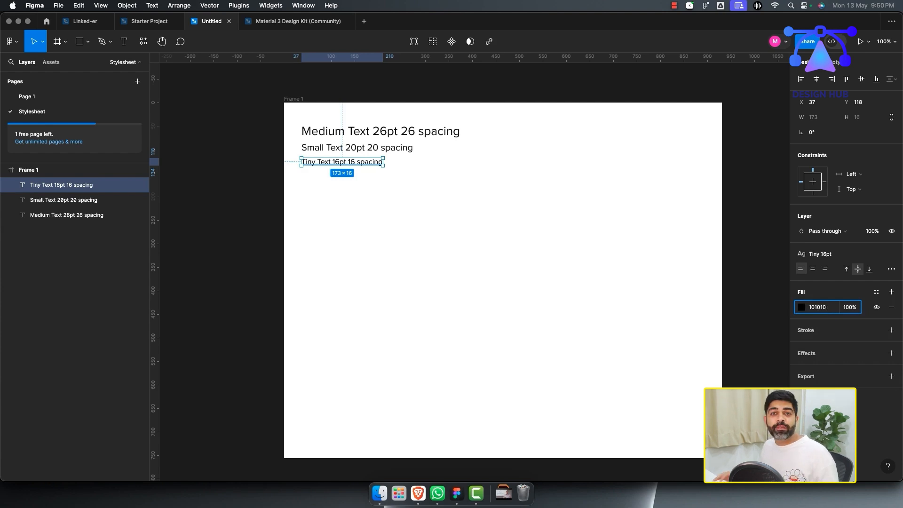
pyautogui.press('Return')
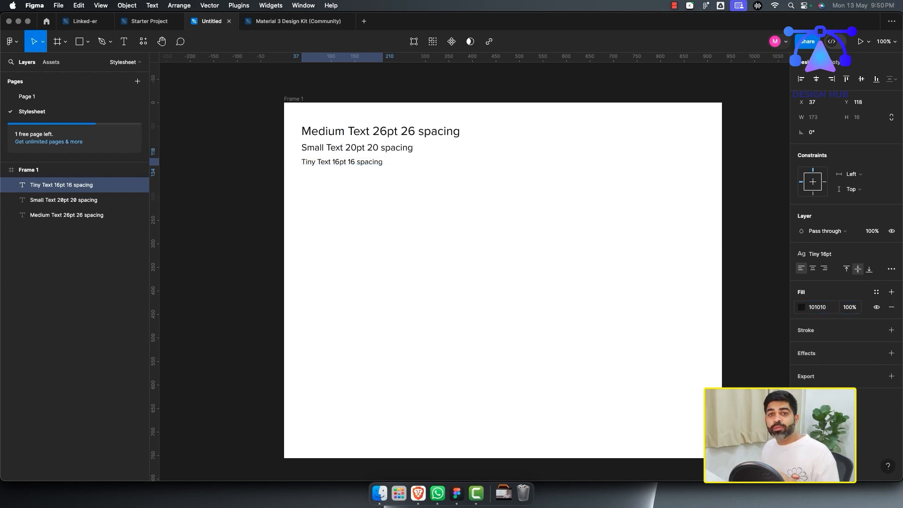
pyautogui.press('Escape')
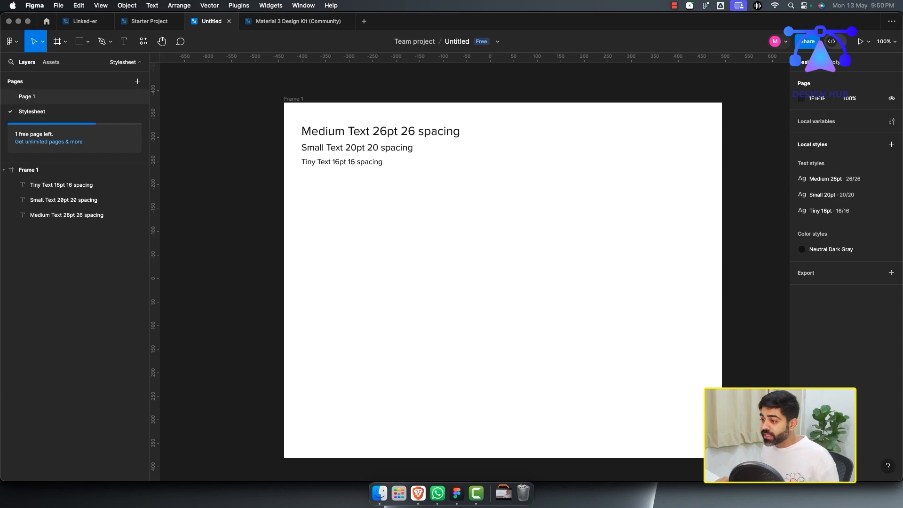
# Step: On Page 1, apply the Small 20pt text style to the "New to Link'der? Sign Up" line
pyautogui.click(27, 97)
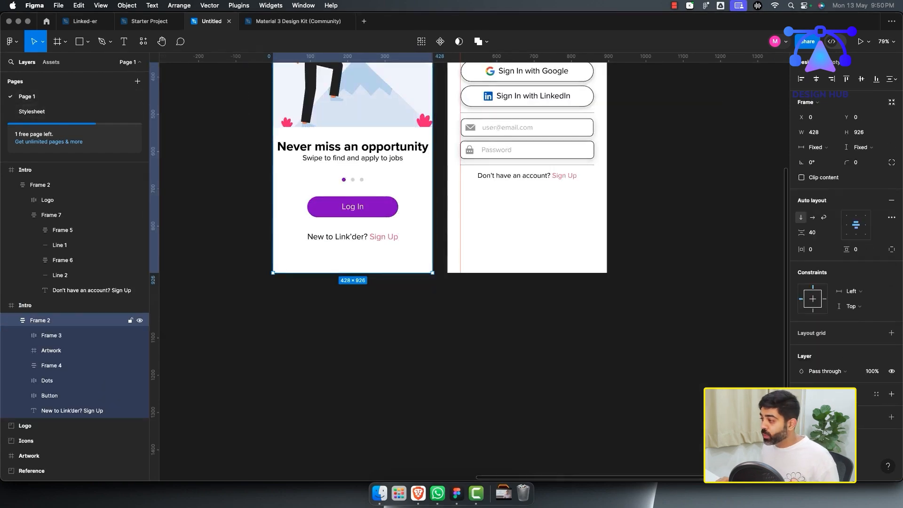
pyautogui.click(72, 410)
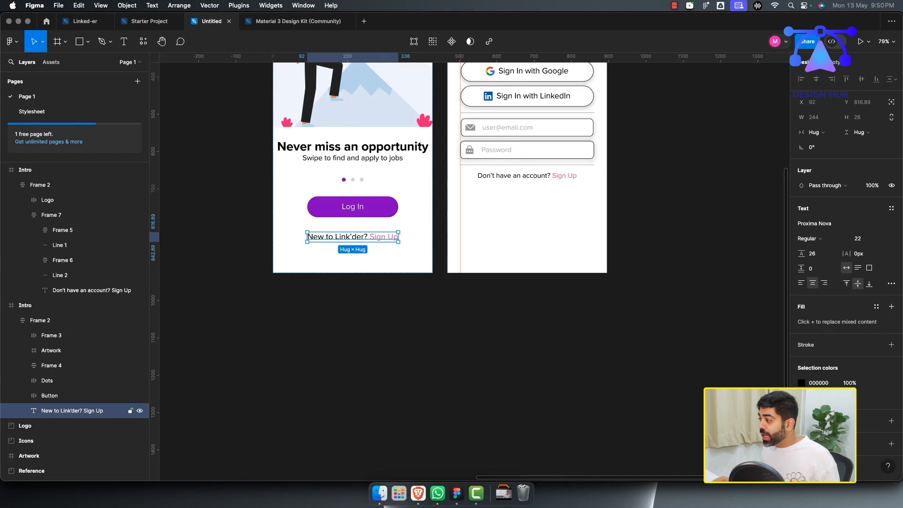
pyautogui.click(891, 208)
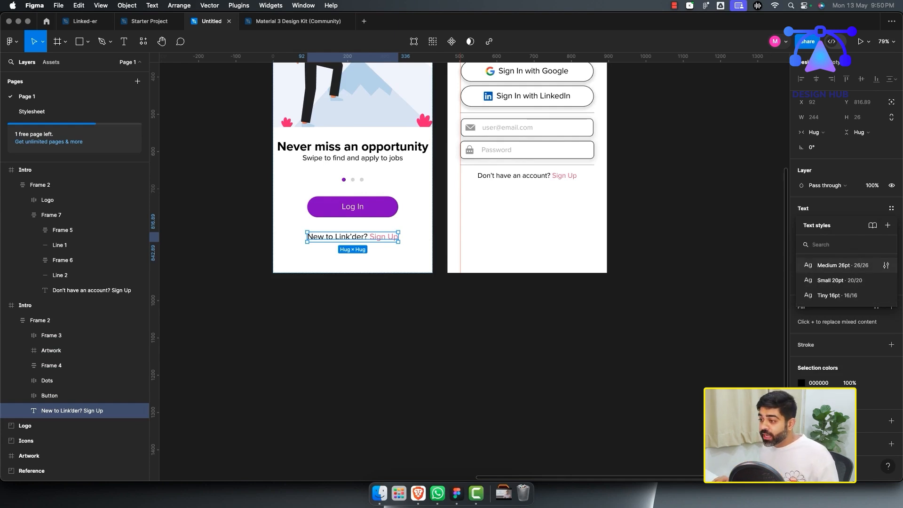
pyautogui.click(832, 281)
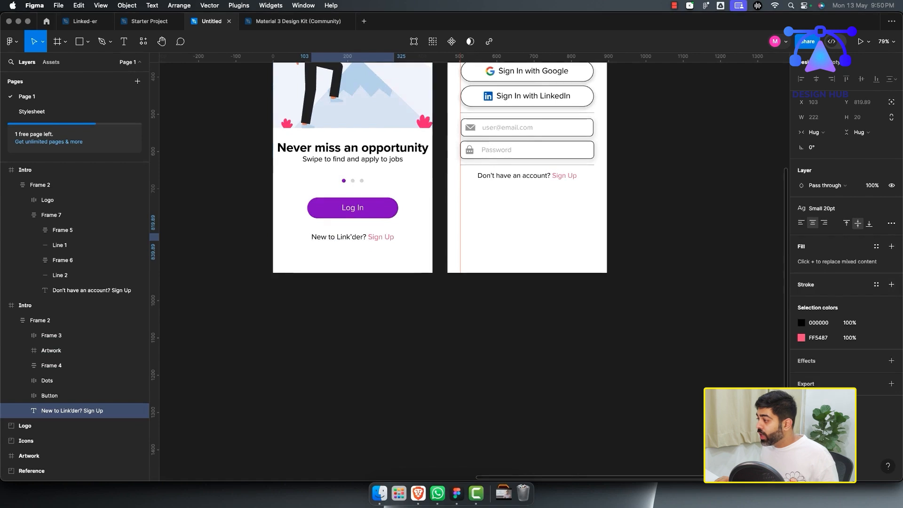
# Step: Apply the Small 20pt text style to the "Don't have an account? Sign Up" line on the sign-in screen
pyautogui.click(549, 201)
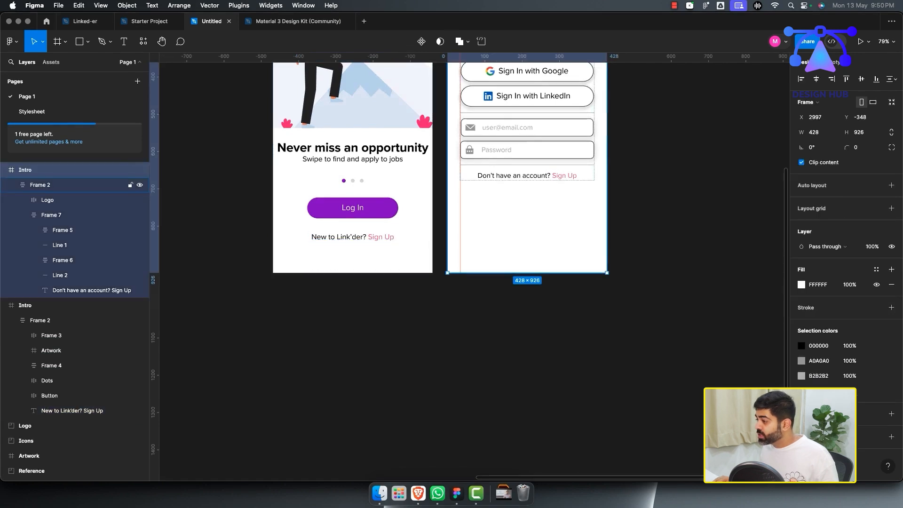
pyautogui.keyDown('super'); pyautogui.click(545, 176); pyautogui.keyUp('super')
pyautogui.click(891, 208)
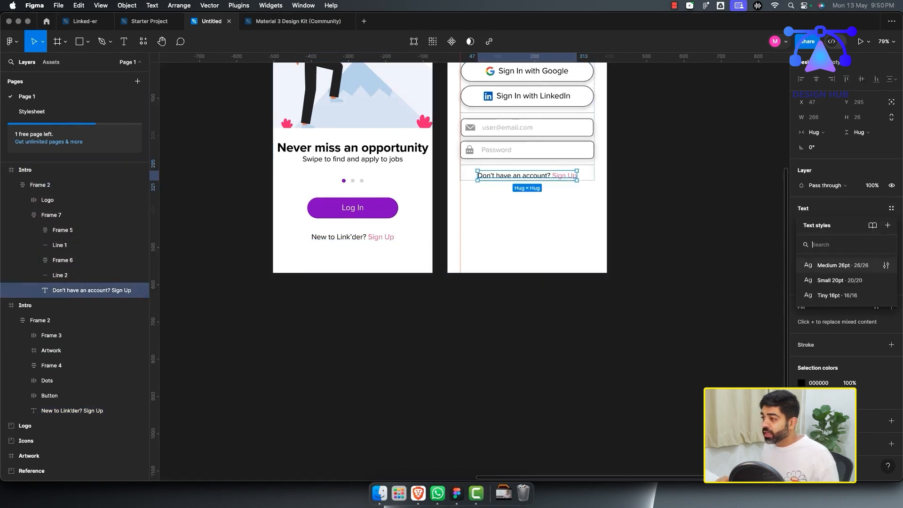
pyautogui.click(864, 280)
pyautogui.press('Escape')
pyautogui.press('Escape')
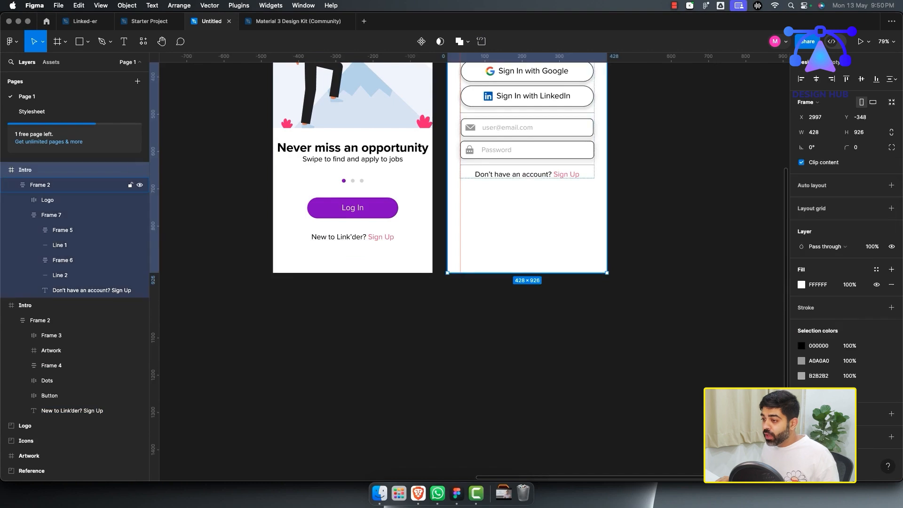
# Step: Replace the fill of only the "New to Link'der?" words with the Neutral Dark Gray color style
pyautogui.keyDown('super'); pyautogui.click(361, 237); pyautogui.keyUp('super')
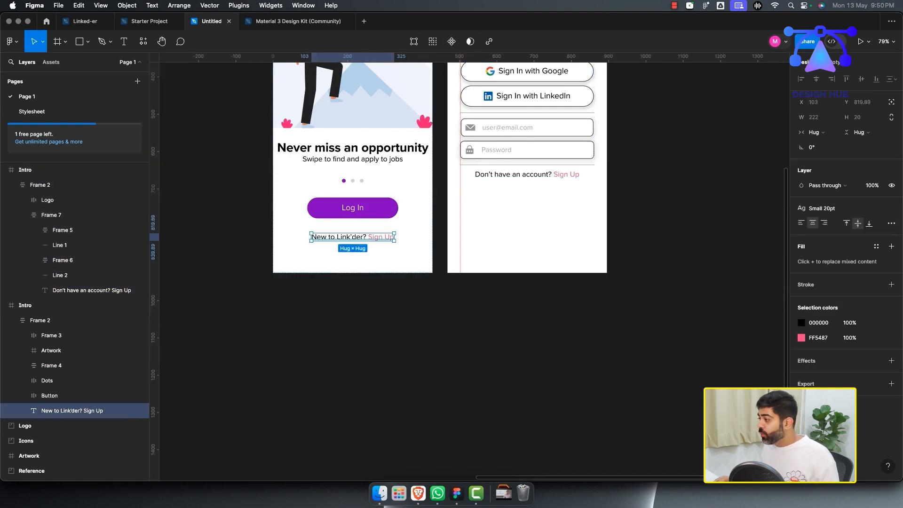
pyautogui.moveTo(367, 237); pyautogui.dragTo(311, 237)
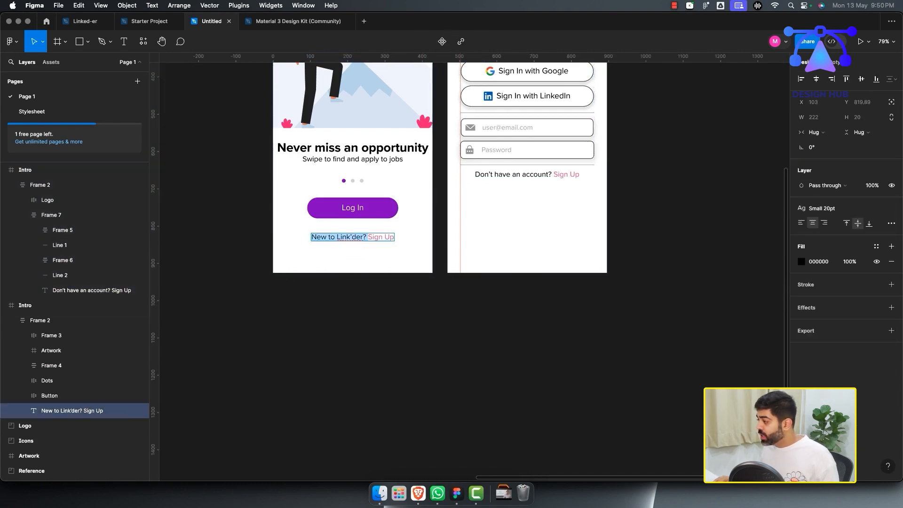
pyautogui.press('BackSpace')
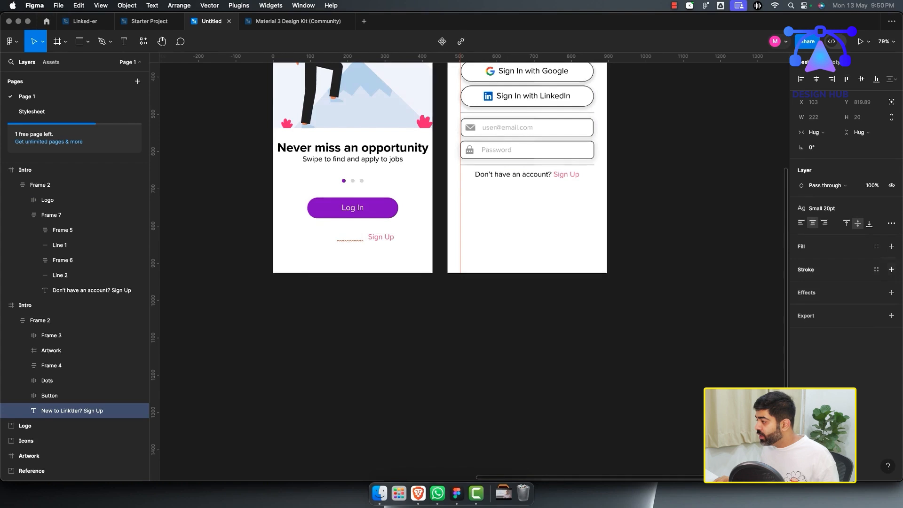
pyautogui.press('super+z')
pyautogui.click(876, 247)
pyautogui.click(891, 261)
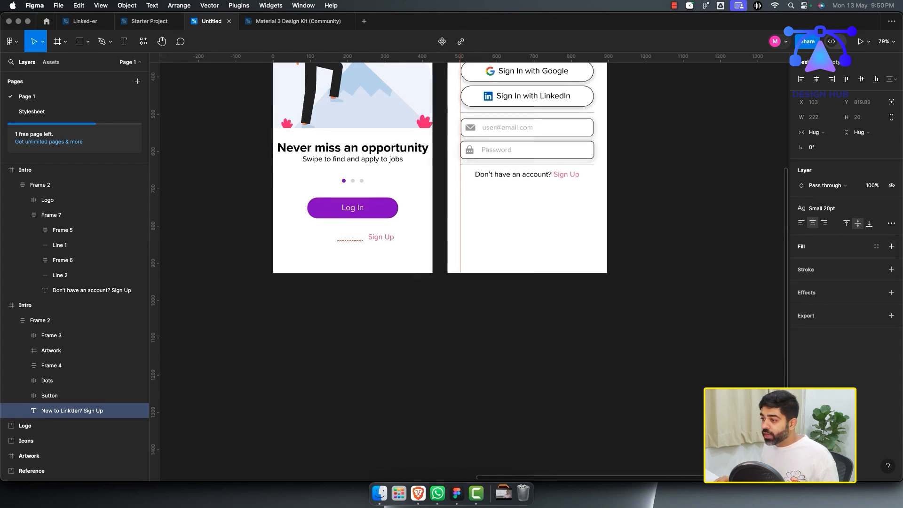
pyautogui.click(876, 247)
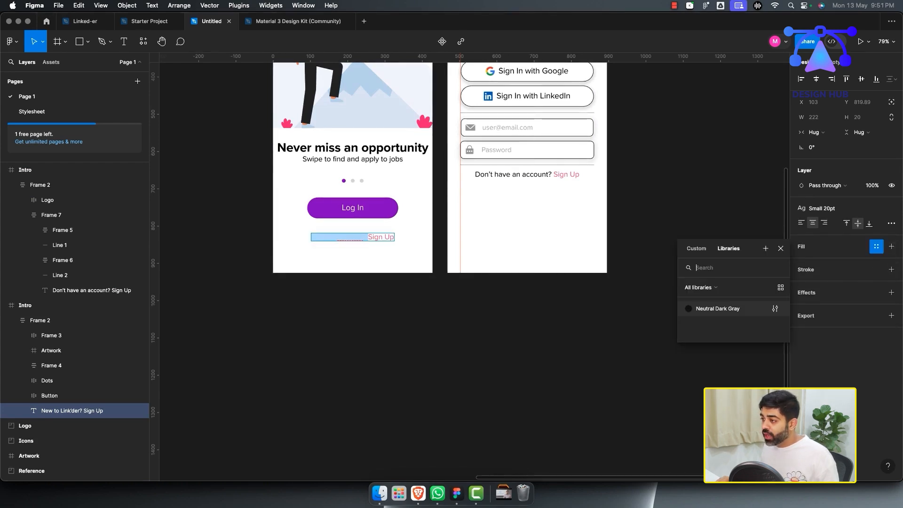
pyautogui.click(677, 307)
# Step: Apply the Neutral Dark Gray color style to only the "Don't have an account?" words and deselect everything
pyautogui.click(514, 175)
pyautogui.doubleClick(513, 174)
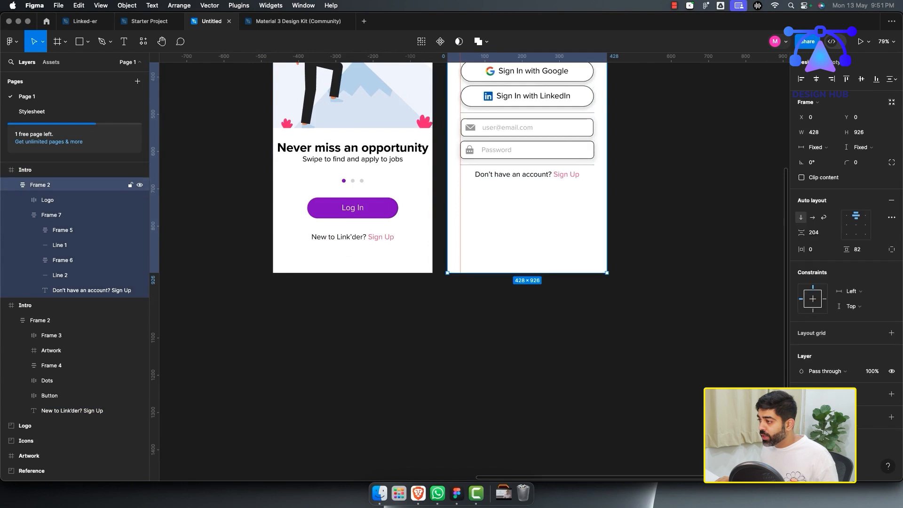
pyautogui.doubleClick(513, 175)
pyautogui.doubleClick(514, 175)
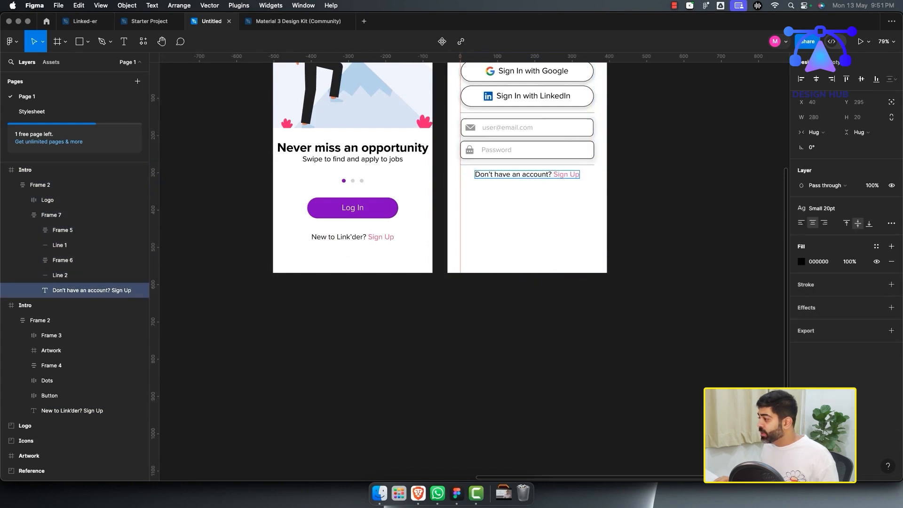
pyautogui.moveTo(552, 175); pyautogui.dragTo(475, 174)
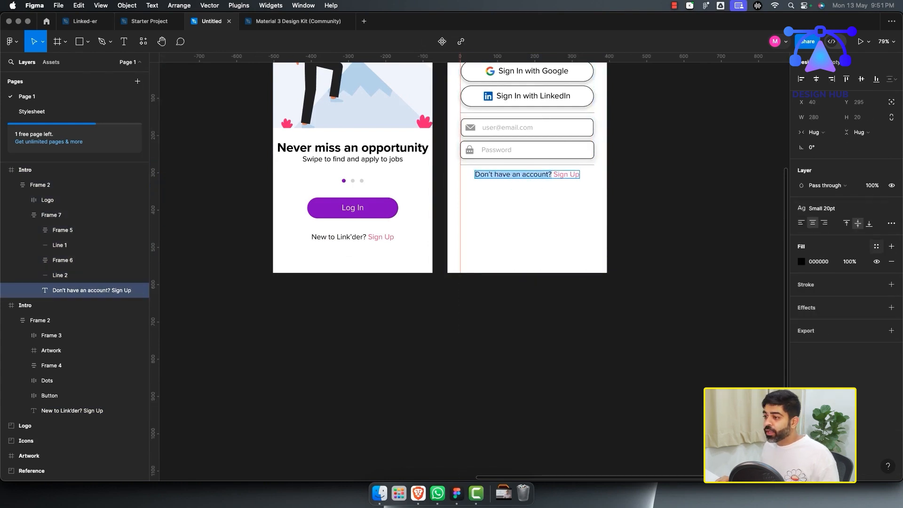
pyautogui.click(876, 246)
pyautogui.press('Escape')
pyautogui.press('Escape')
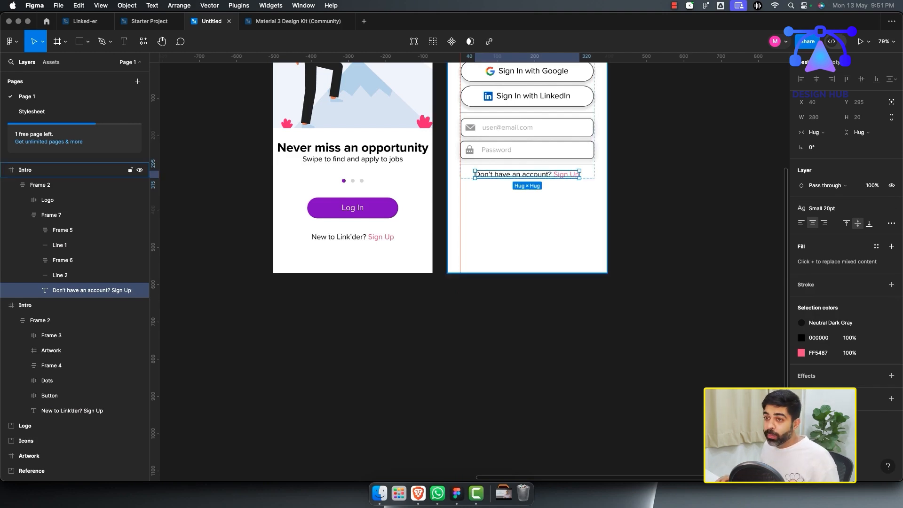
pyautogui.press('Escape')
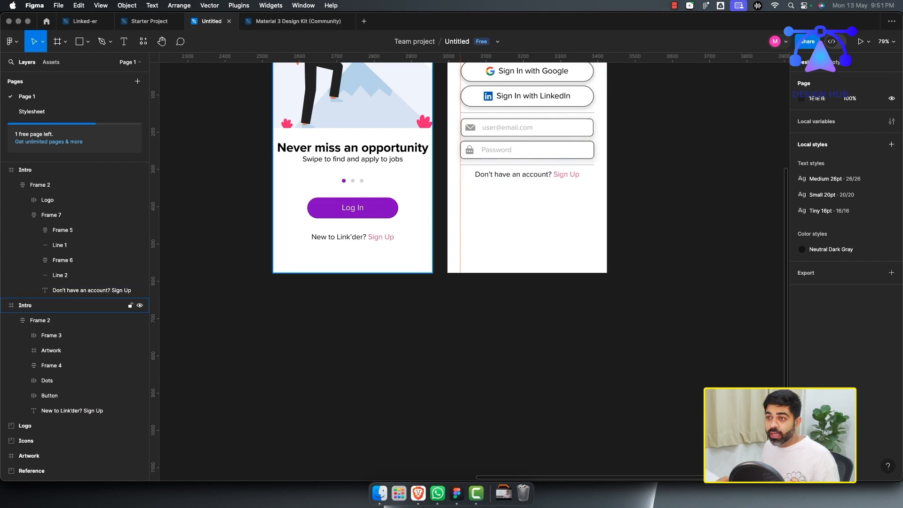
# Step: On the Stylesheet page, add two circles of about 61 × 61 side by side to the right of the medium text line
pyautogui.click(32, 112)
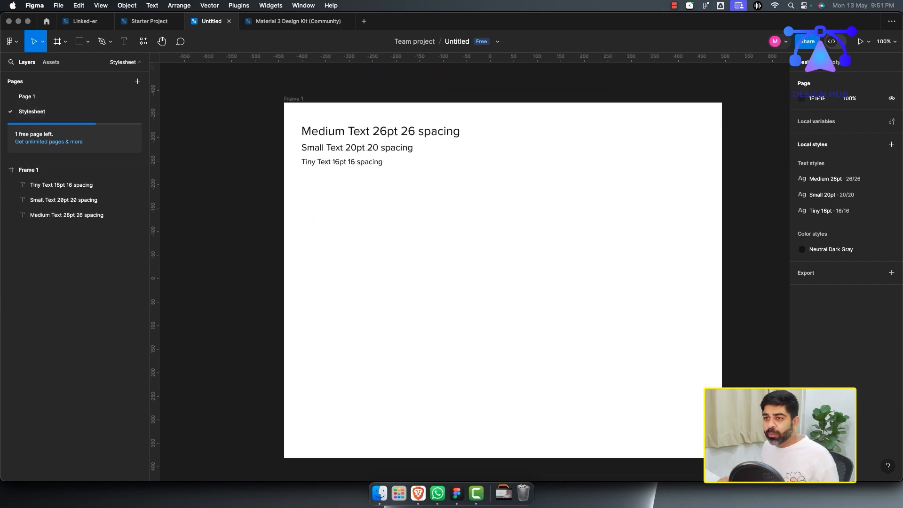
pyautogui.click(102, 41)
pyautogui.click(88, 41)
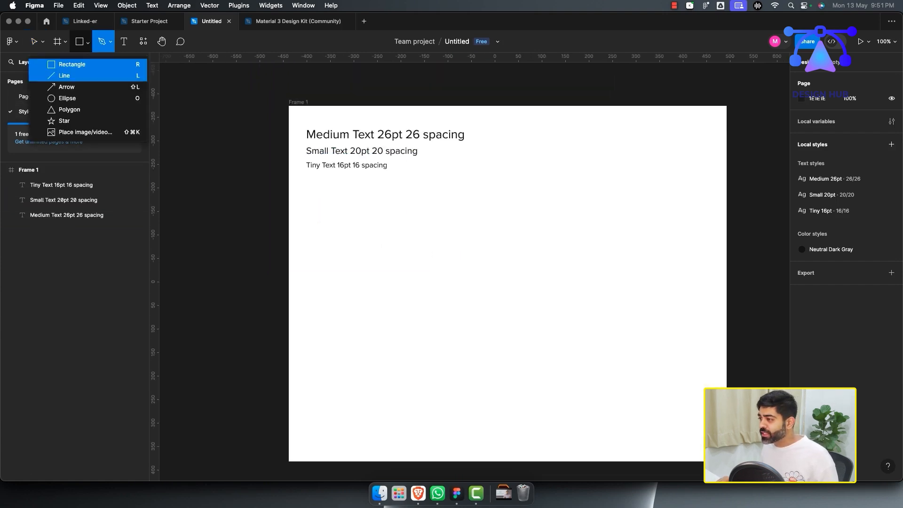
pyautogui.click(67, 98)
pyautogui.moveTo(529, 121); pyautogui.dragTo(584, 136)
pyautogui.press('Escape')
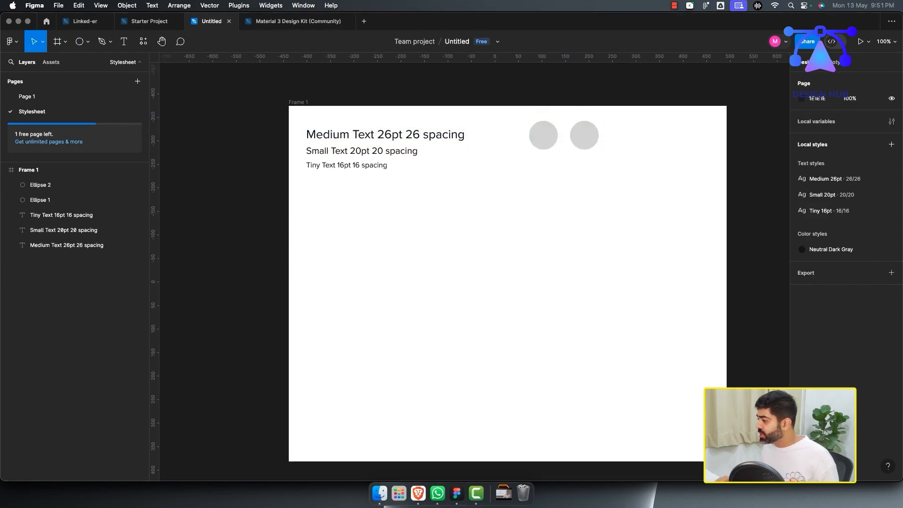
# Step: Replace the first circle's fill with the Neutral Dark Gray color style
pyautogui.click(43, 200)
pyautogui.click(891, 268)
pyautogui.click(876, 254)
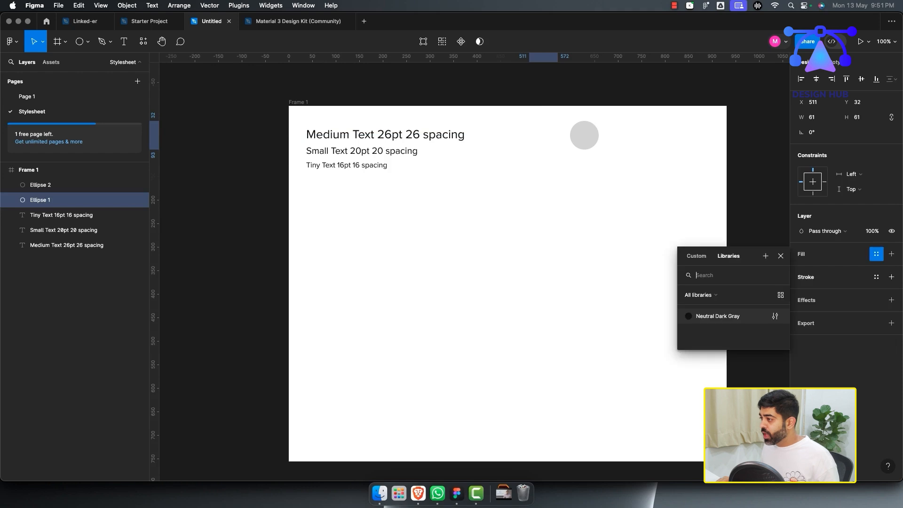
pyautogui.click(706, 317)
pyautogui.press('Escape')
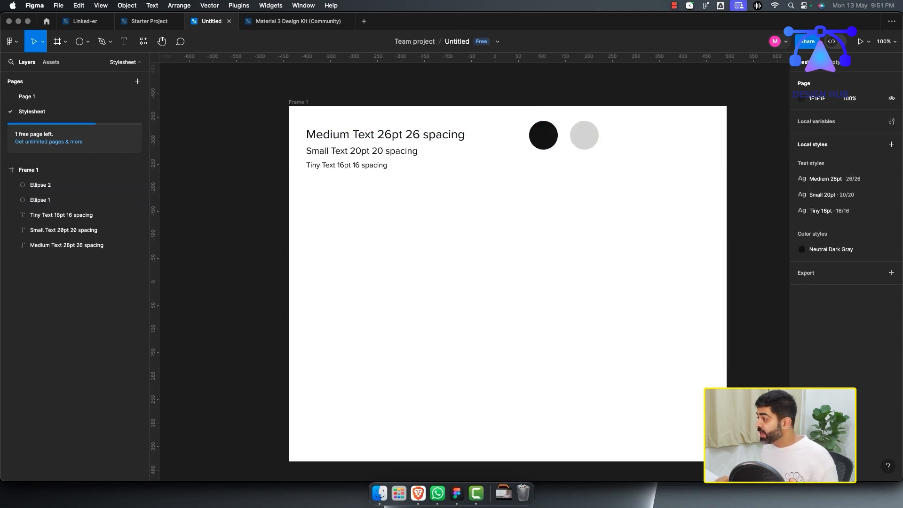
# Step: Save the second circle's fill as a new color style named "Neutral Light Gray" and deselect the circle
pyautogui.click(585, 135)
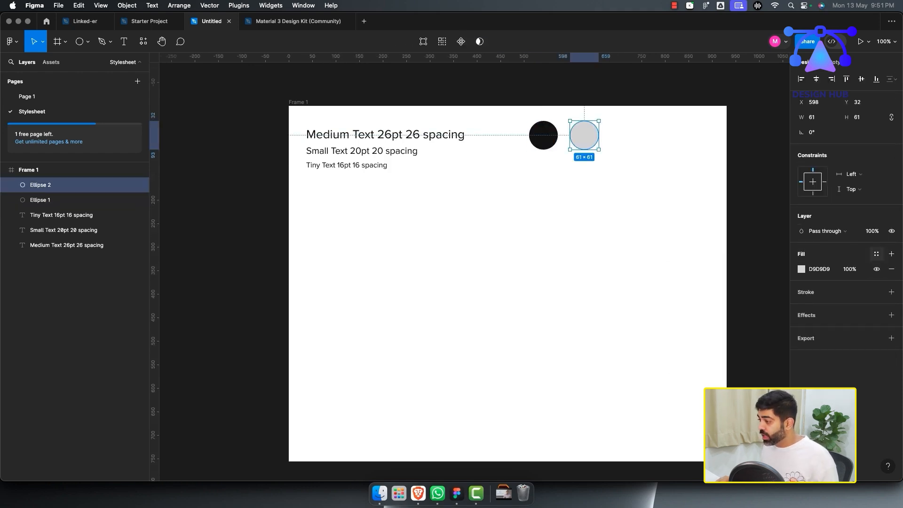
pyautogui.click(876, 254)
pyautogui.click(766, 256)
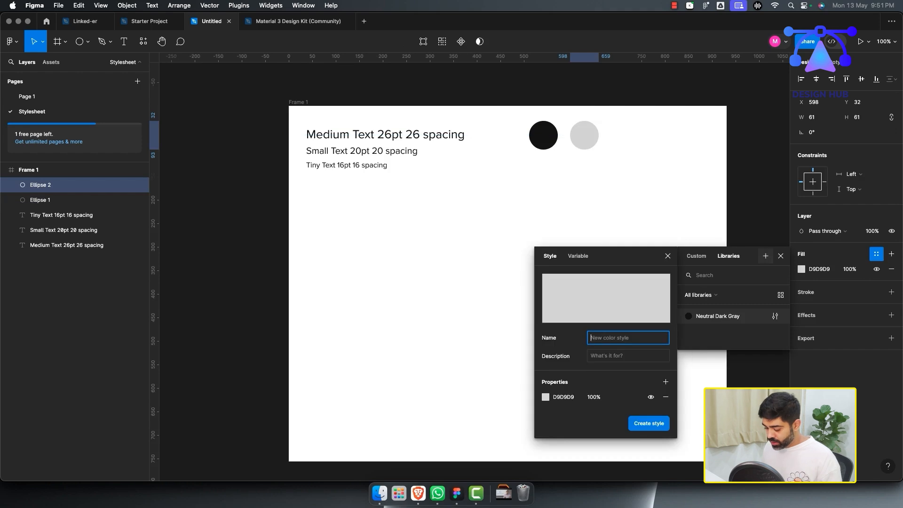
pyautogui.write('N')
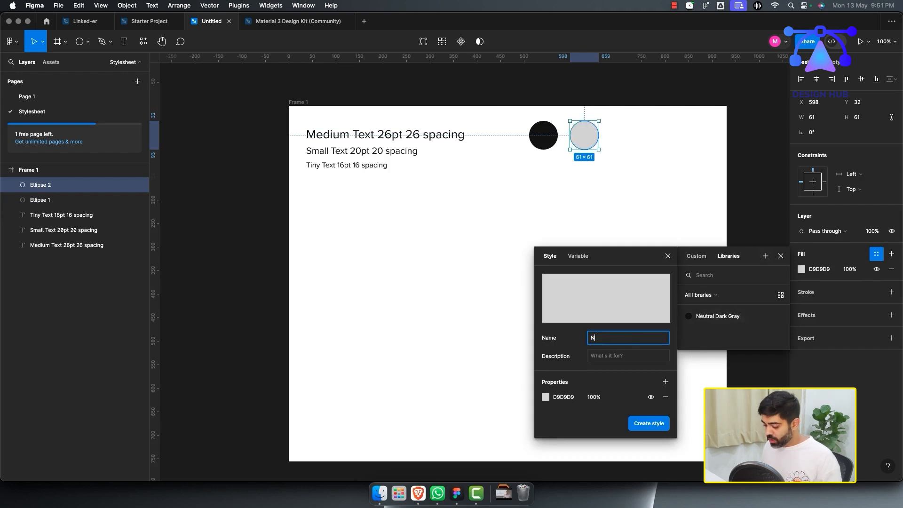
pyautogui.write('eutral Light Gray')
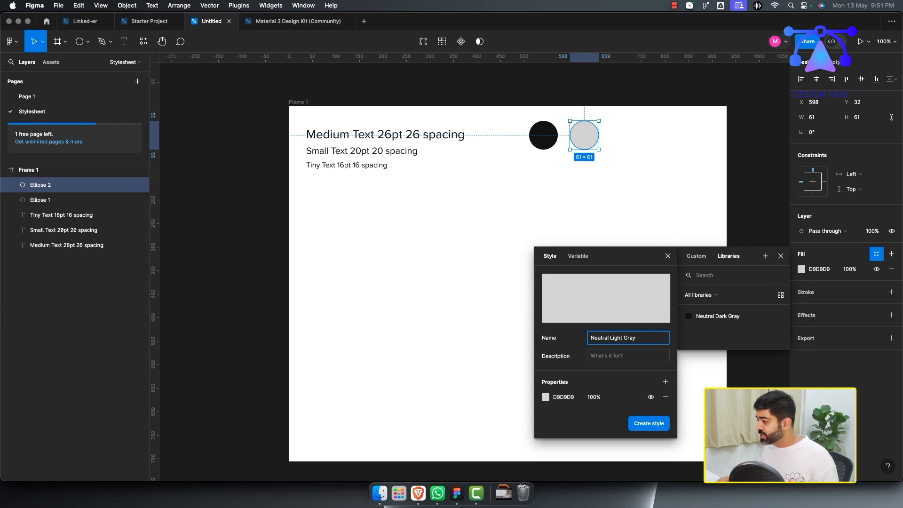
pyautogui.click(649, 424)
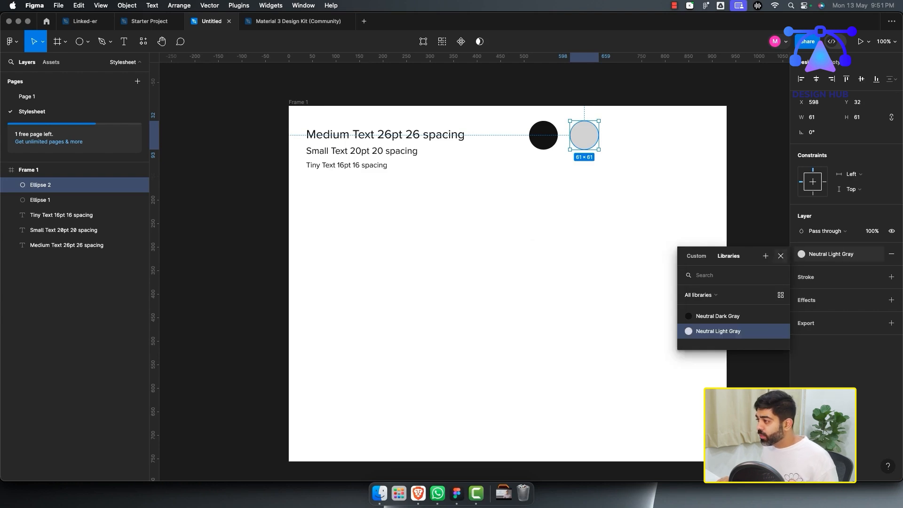
pyautogui.click(781, 255)
pyautogui.click(662, 216)
# Step: Duplicate the second circle to its right, in line and evenly spaced with the other two
pyautogui.click(584, 136)
pyautogui.moveTo(584, 135); pyautogui.dragTo(625, 136)
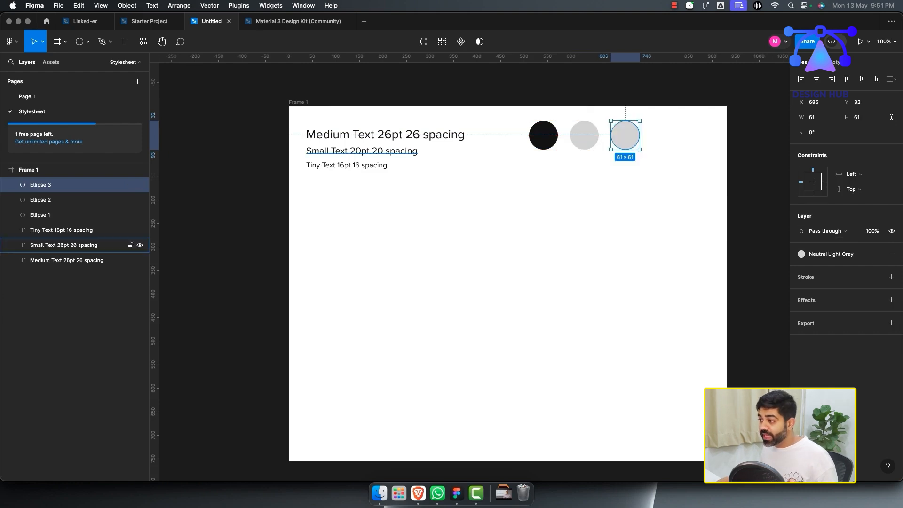
pyautogui.click(27, 96)
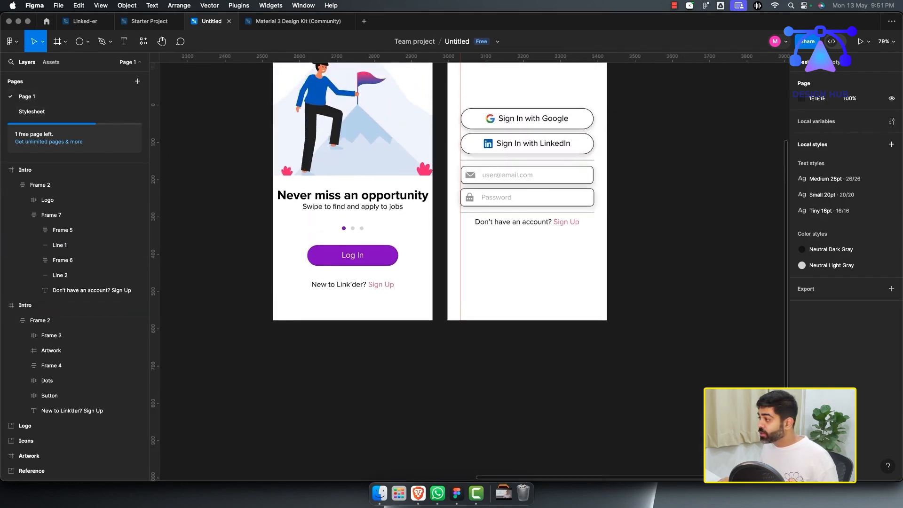
pyautogui.click(31, 111)
pyautogui.click(564, 188)
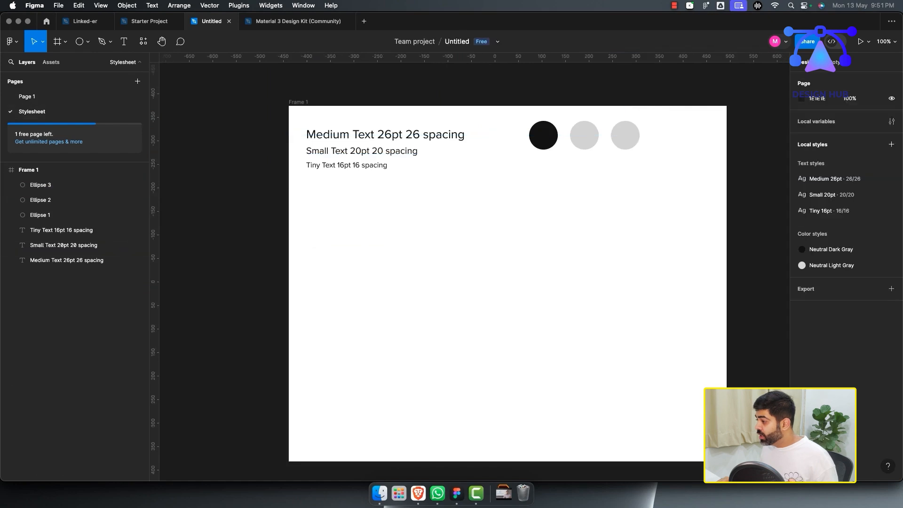
pyautogui.click(624, 135)
pyautogui.click(831, 254)
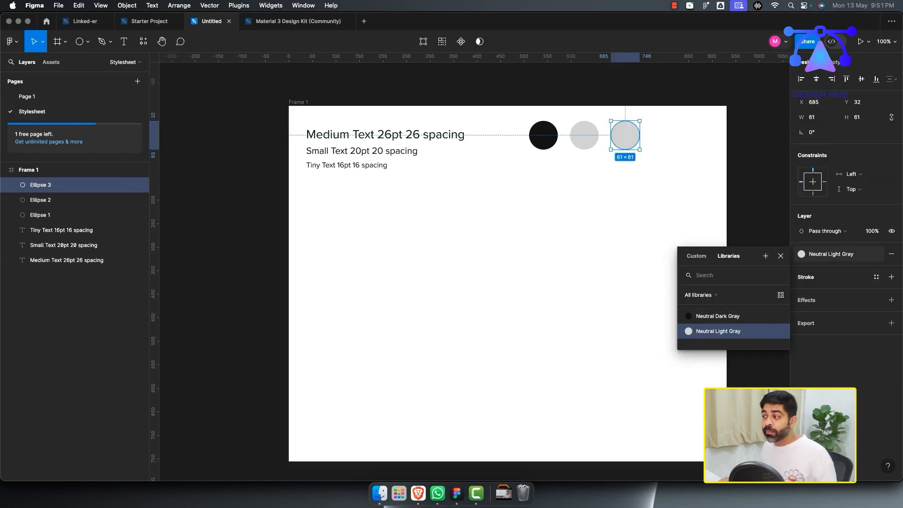
pyautogui.click(592, 193)
# Step: Remove the color style from the third circle and give it a plain F2F2F2 fill instead
pyautogui.click(625, 135)
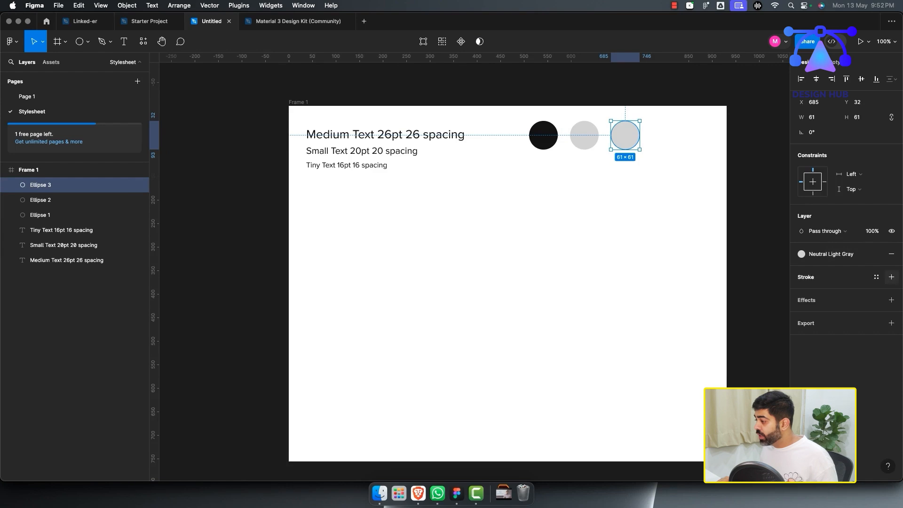
pyautogui.click(891, 254)
pyautogui.click(876, 254)
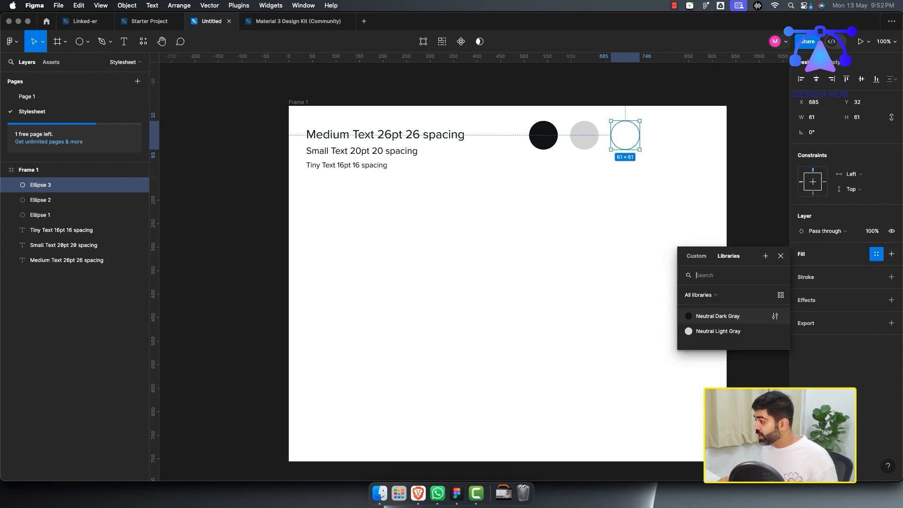
pyautogui.click(876, 254)
pyautogui.click(891, 254)
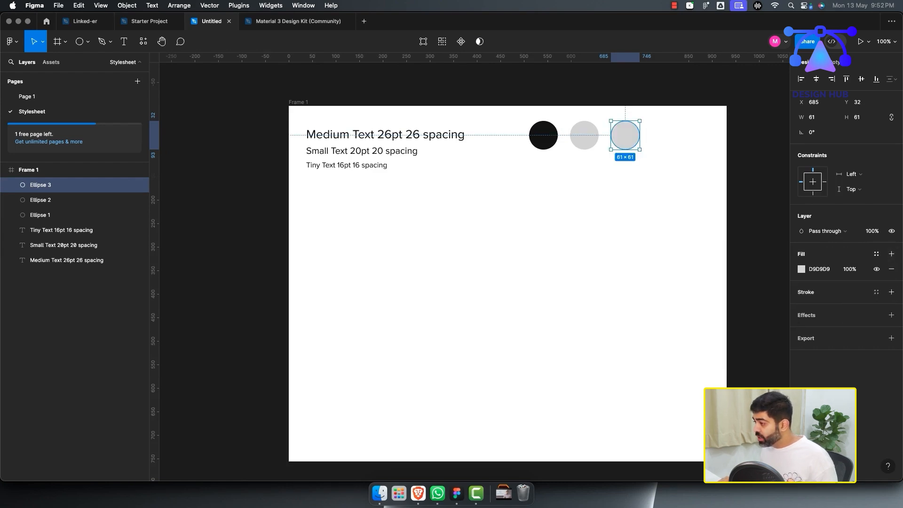
pyautogui.click(819, 269)
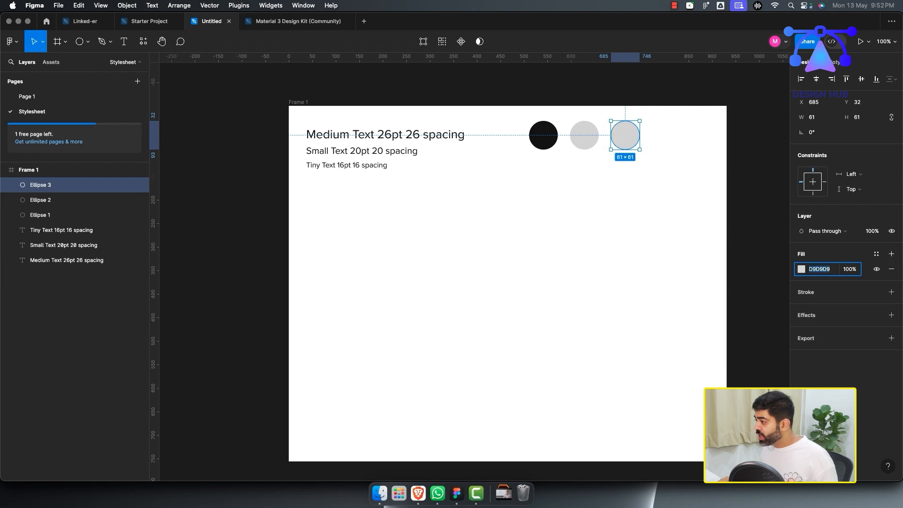
pyautogui.click(801, 269)
pyautogui.moveTo(677, 255); pyautogui.dragTo(677, 243)
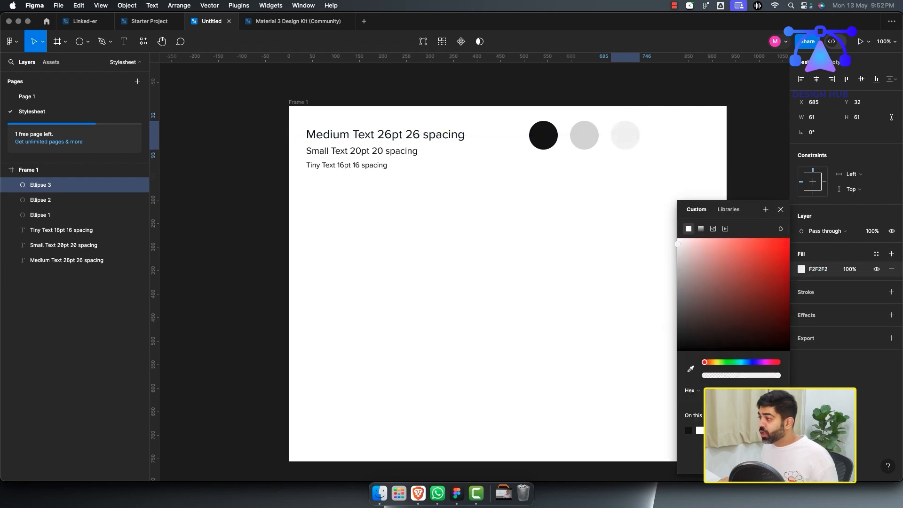
pyautogui.press('Escape')
pyautogui.press('Escape')
pyautogui.click(625, 136)
pyautogui.press('Escape')
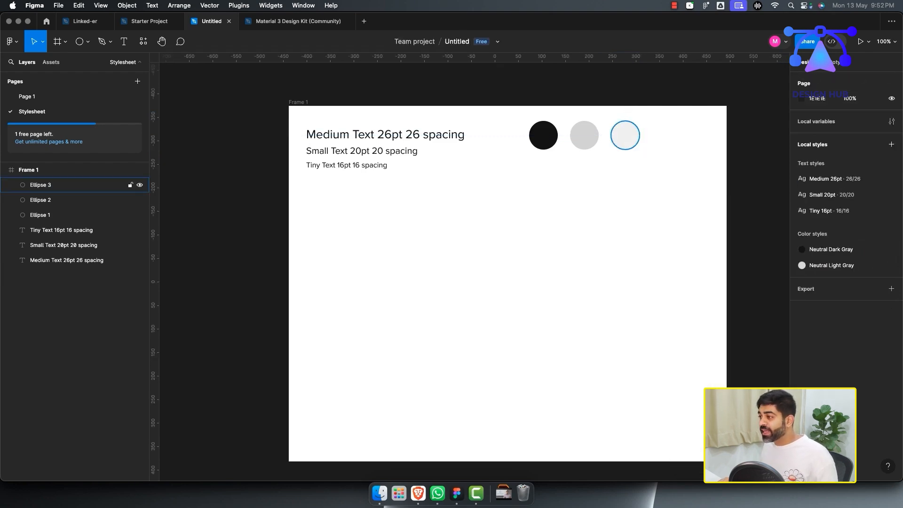
pyautogui.click(625, 136)
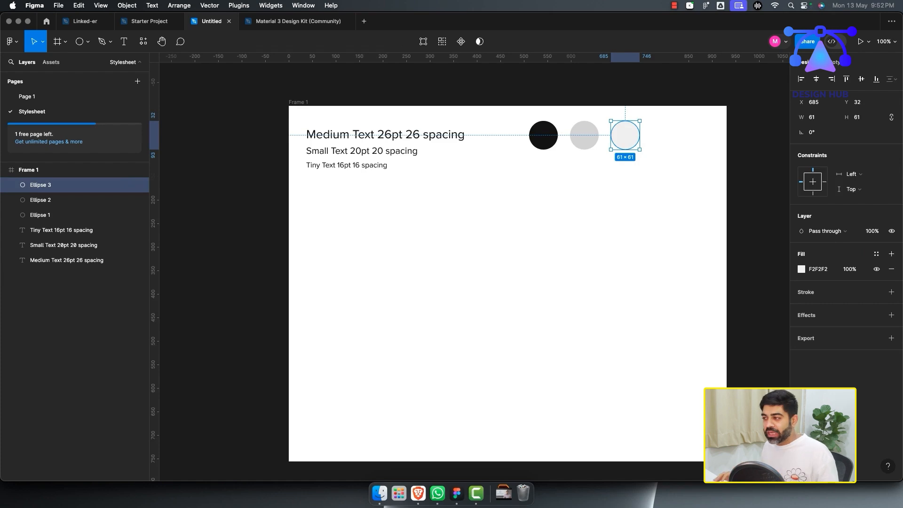
pyautogui.click(40, 200)
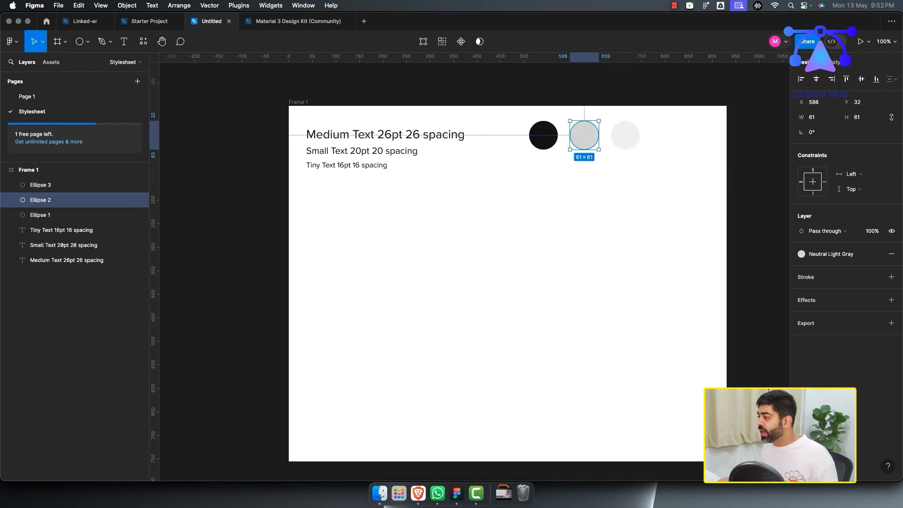
pyautogui.click(543, 135)
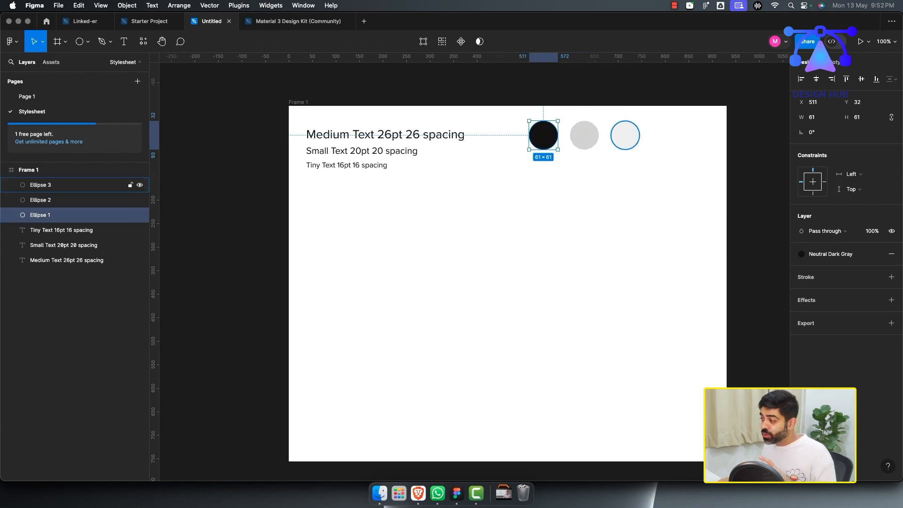
pyautogui.click(604, 171)
pyautogui.click(584, 136)
pyautogui.click(597, 168)
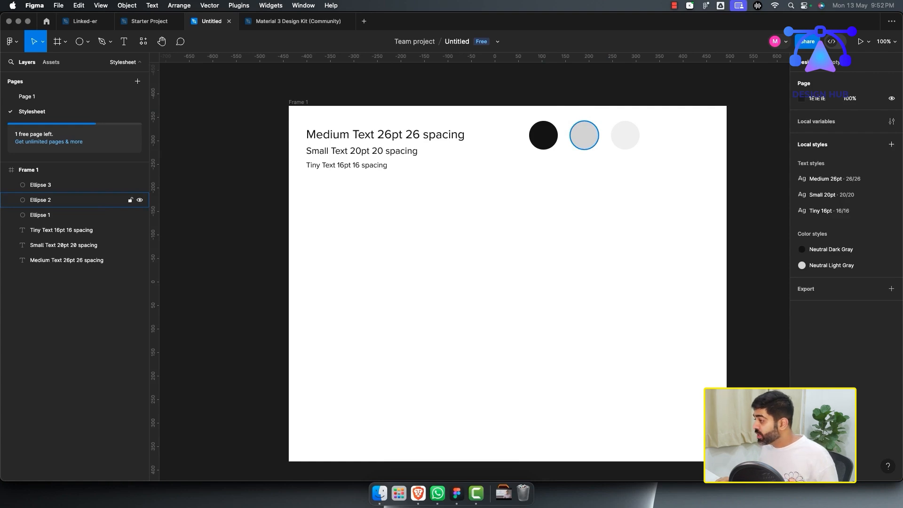
# Step: Edit the color style used by the second circle and darken its color to 888888
pyautogui.click(40, 200)
pyautogui.click(801, 253)
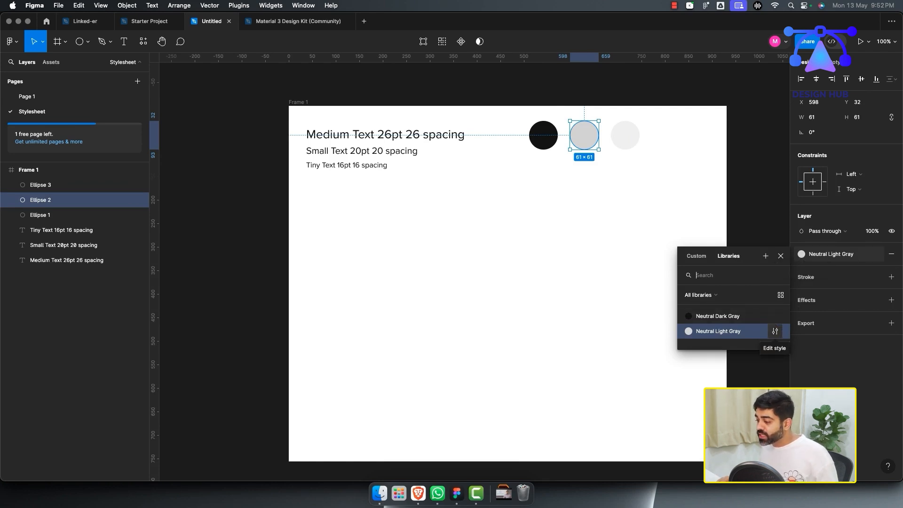
pyautogui.click(774, 331)
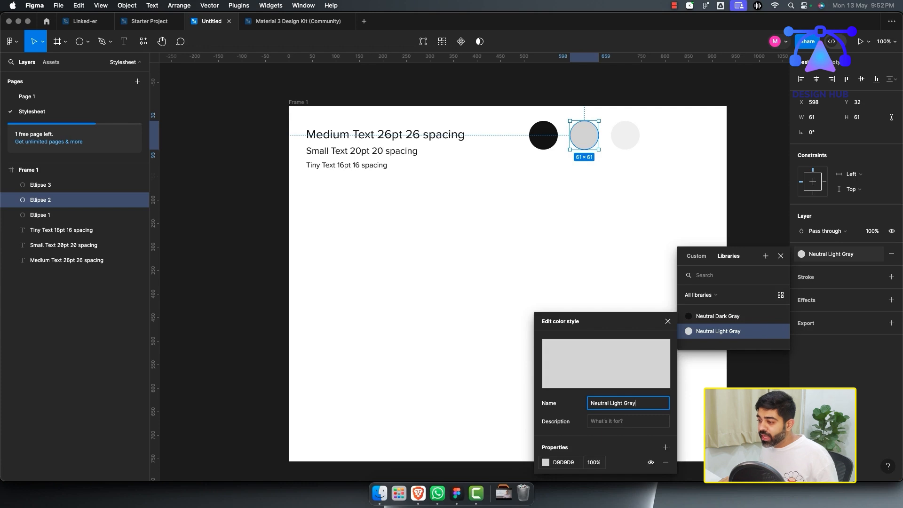
pyautogui.click(545, 462)
pyautogui.moveTo(421, 255); pyautogui.dragTo(421, 289)
pyautogui.moveTo(421, 288); pyautogui.dragTo(421, 291)
# Step: Rename the second circle's color style to "Neutral Medium Gray" and finish editing it
pyautogui.doubleClick(617, 403)
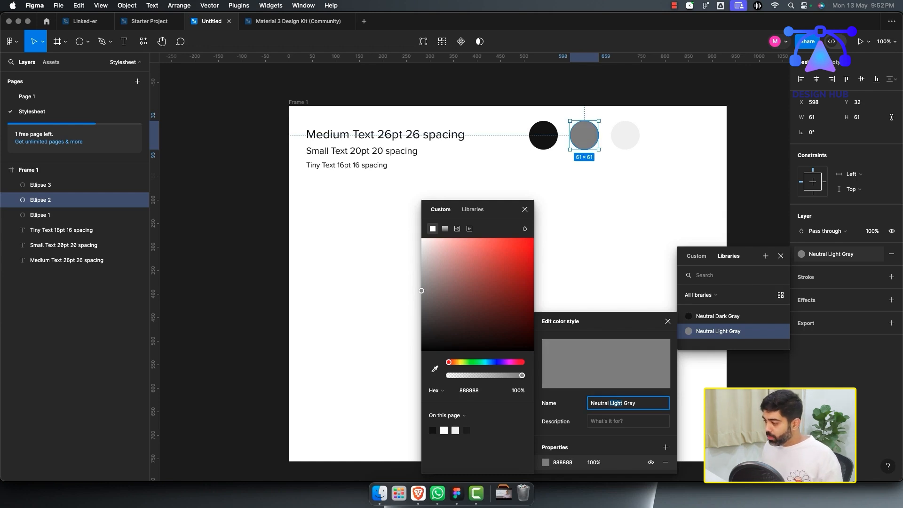
pyautogui.write('Med')
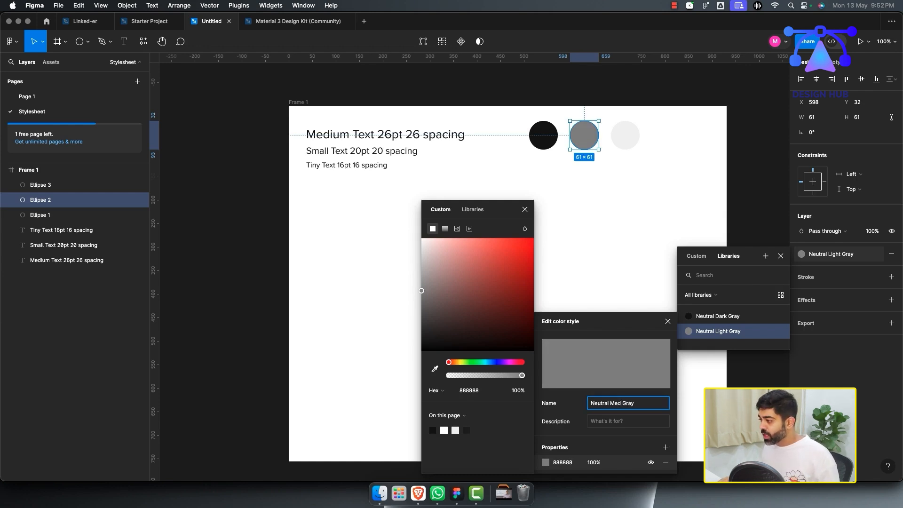
pyautogui.write('ium')
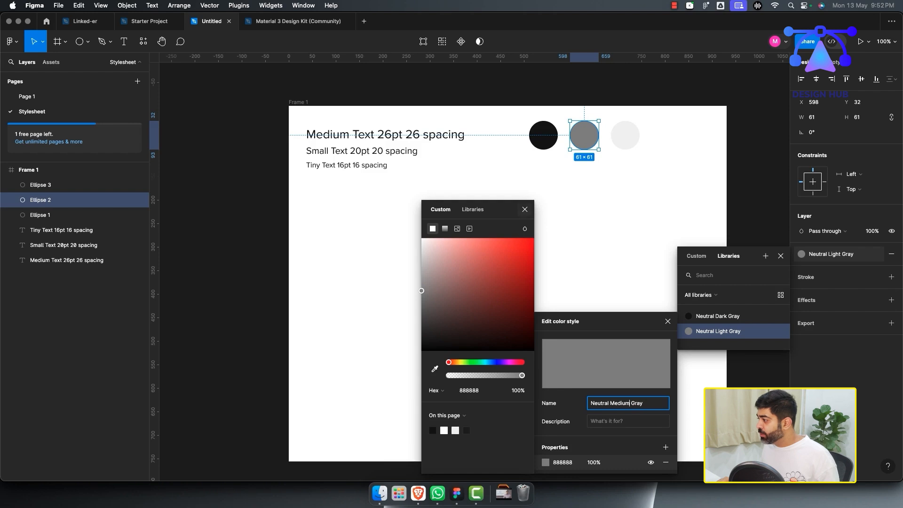
pyautogui.click(525, 209)
pyautogui.click(668, 321)
# Step: Save the third circle's F2F2F2 fill as a new color style named "Neutral Light Gray" and deselect the circle
pyautogui.click(625, 136)
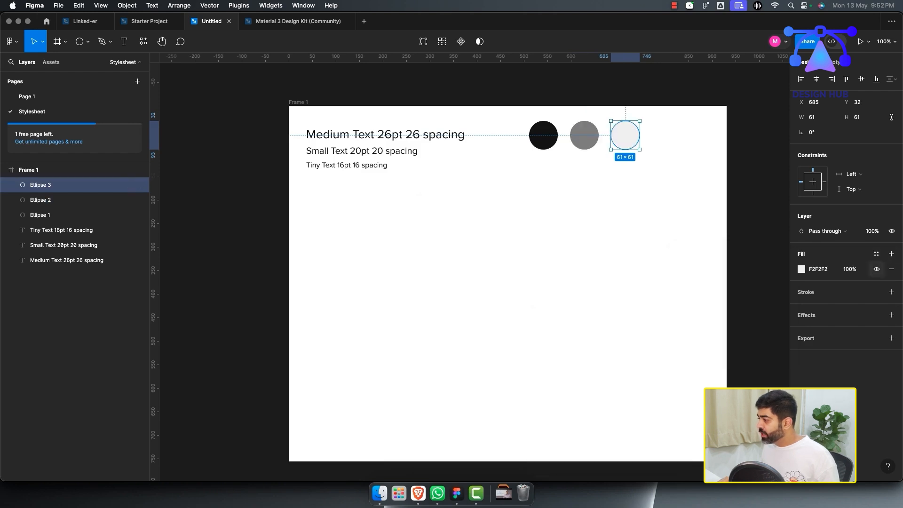
pyautogui.click(876, 254)
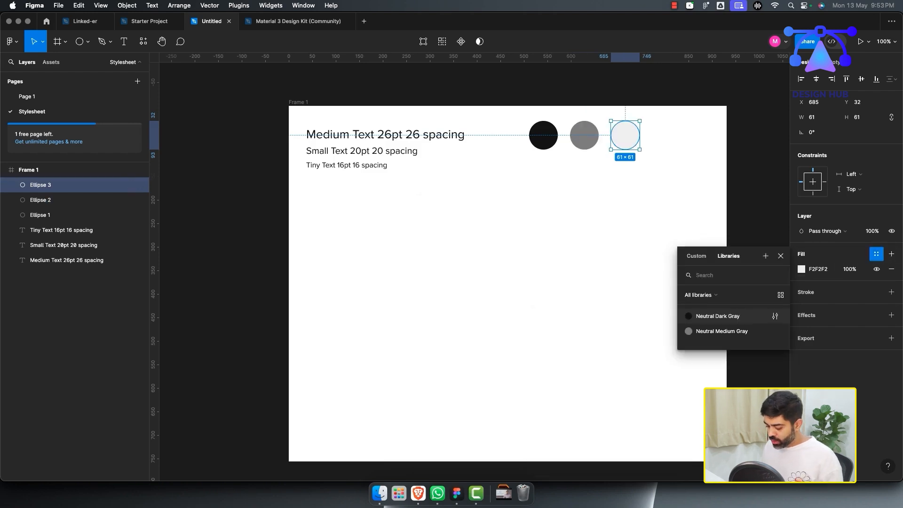
pyautogui.click(765, 256)
pyautogui.write('Neu')
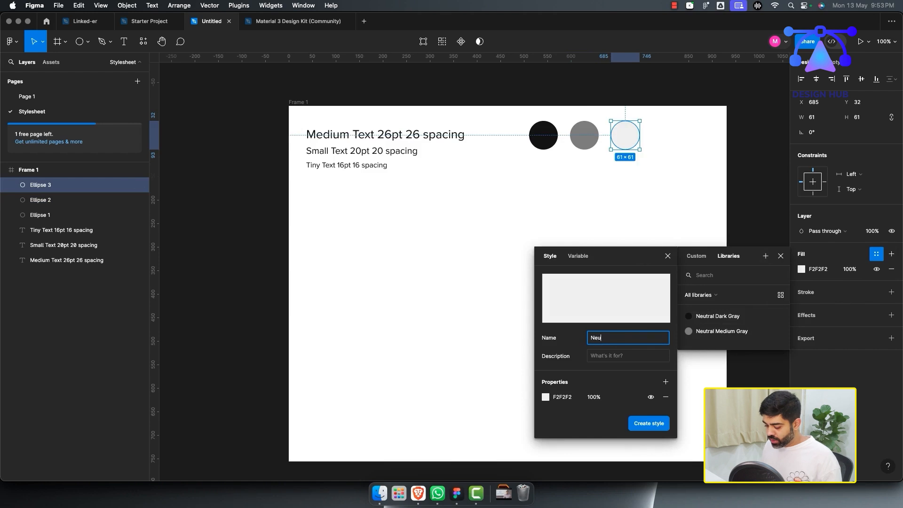
pyautogui.write('tral Light ')
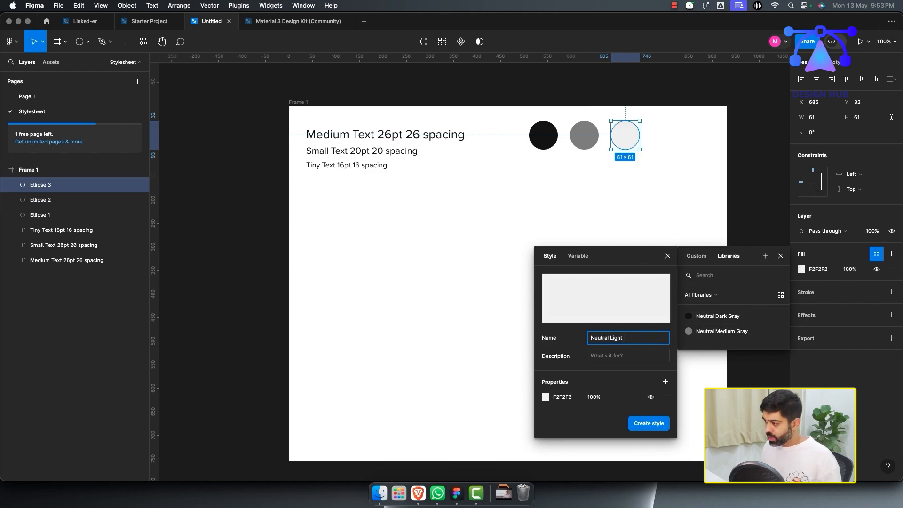
pyautogui.write('Gr')
pyautogui.press('BackSpace')
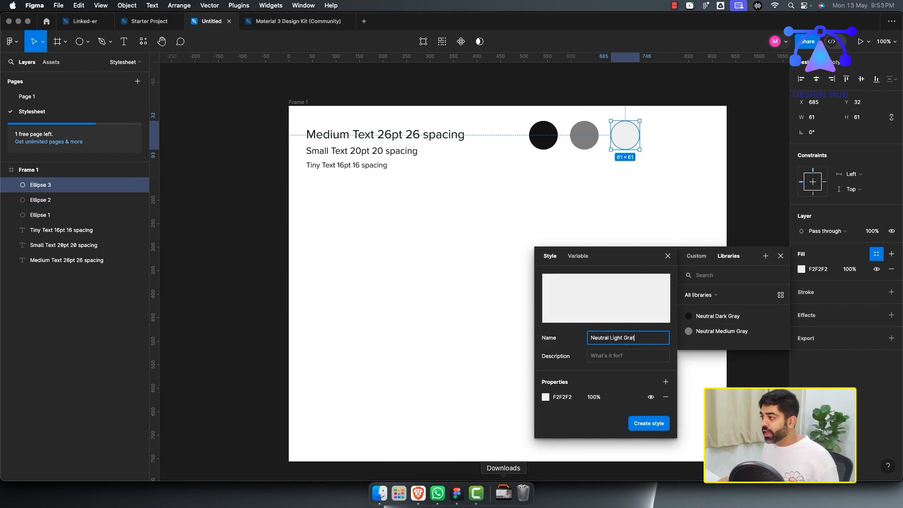
pyautogui.press('Return')
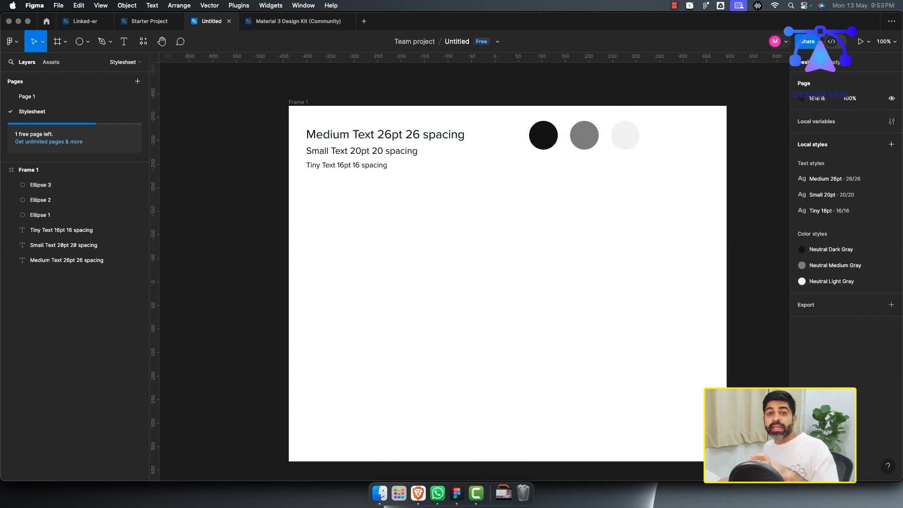
pyautogui.press('Escape')
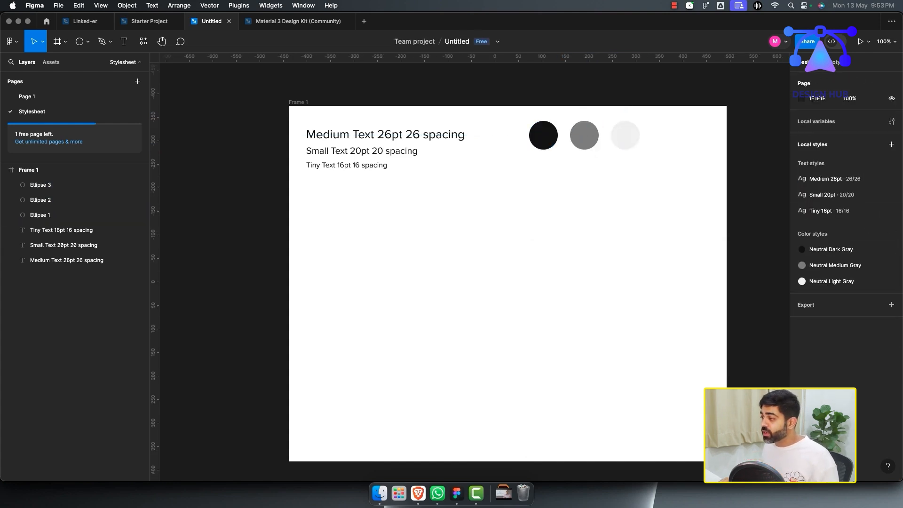
pyautogui.click(47, 185)
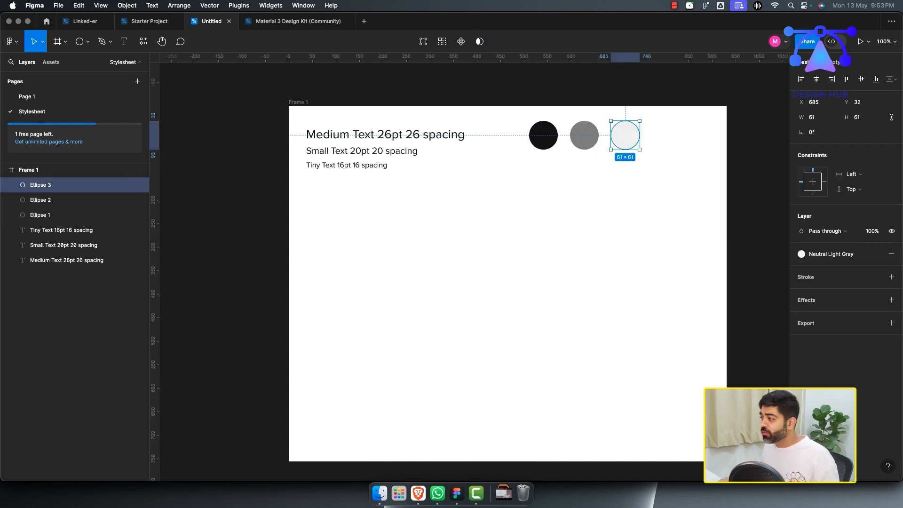
pyautogui.click(47, 200)
pyautogui.press('Escape')
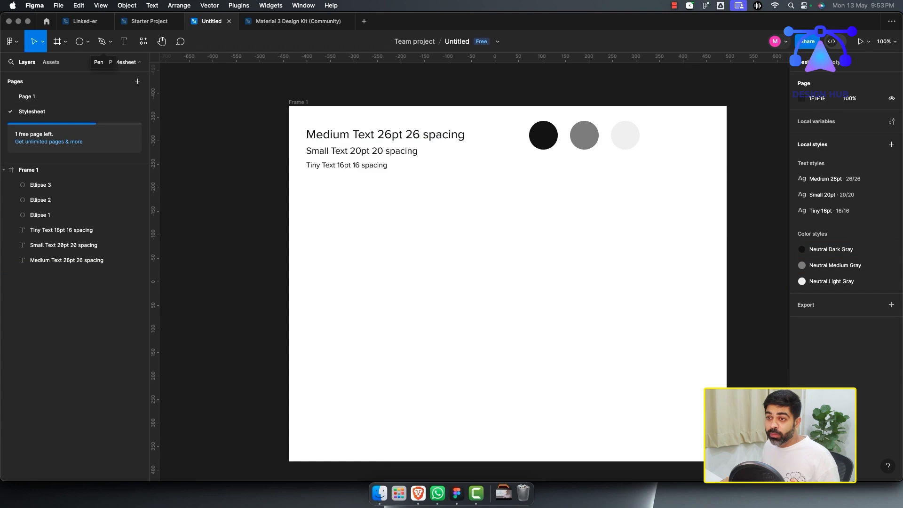
pyautogui.click(27, 96)
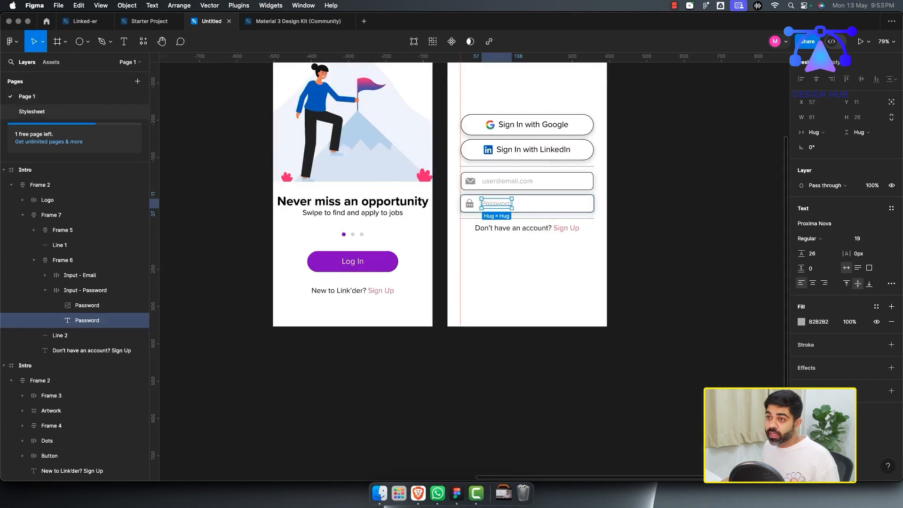
pyautogui.click(31, 112)
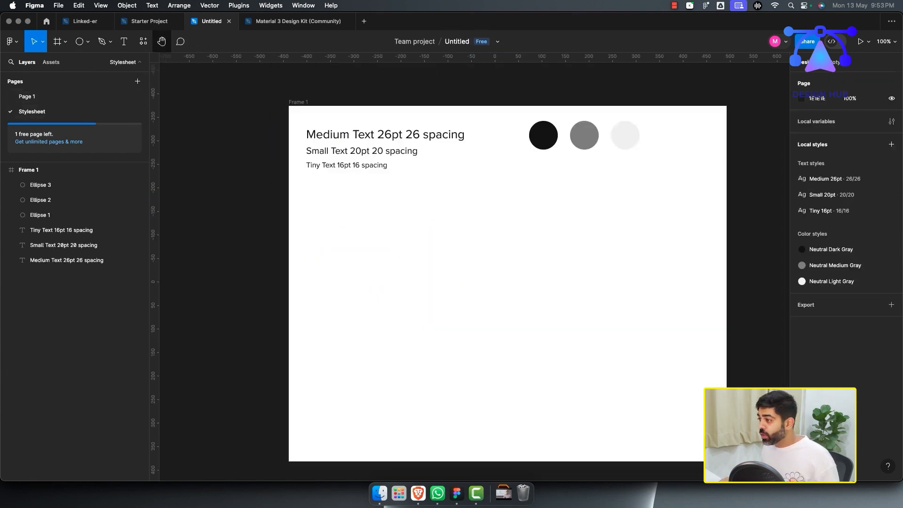
# Step: Draw a circle about 59 by 59 below the dark gray swatch and fill it with purple BD00B5
pyautogui.click(79, 41)
pyautogui.moveTo(536, 161)
pyautogui.mouseDown()
pyautogui.moveTo(564, 188)
pyautogui.moveTo(543, 169)
pyautogui.mouseUp()
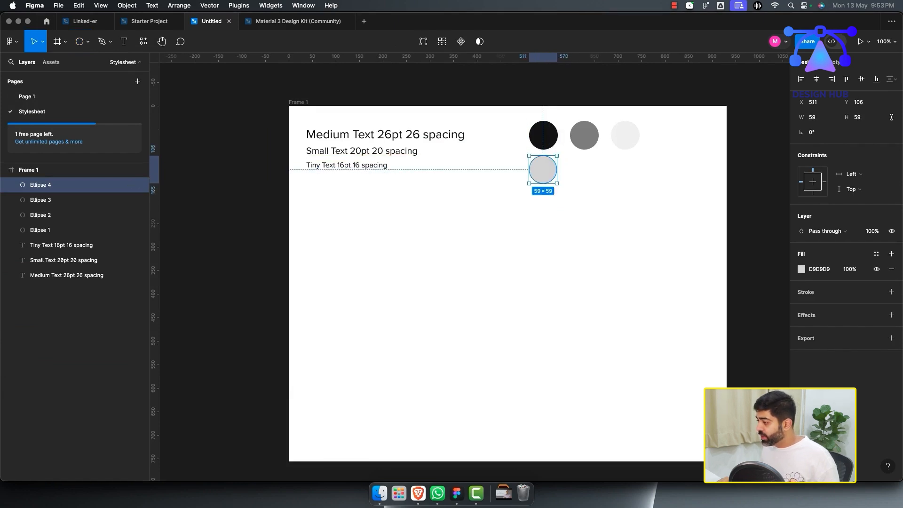
pyautogui.click(801, 269)
pyautogui.click(766, 362)
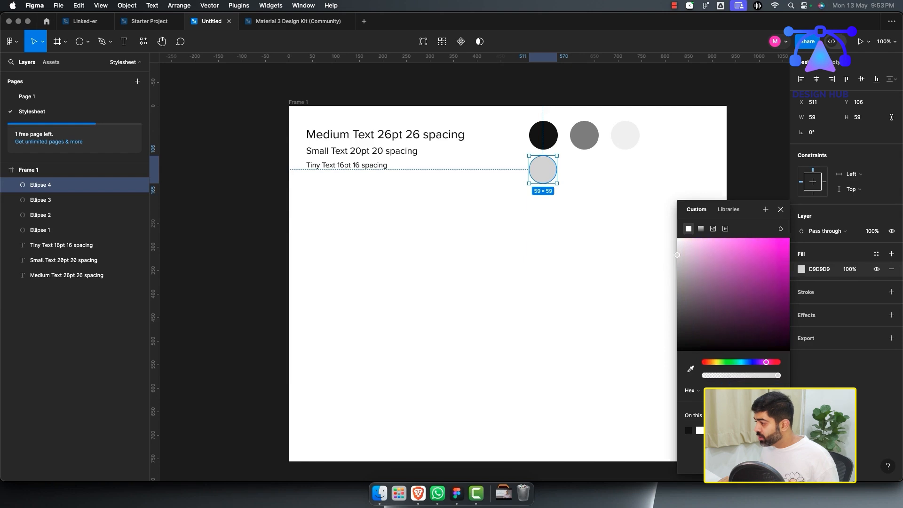
pyautogui.moveTo(677, 255); pyautogui.dragTo(790, 266)
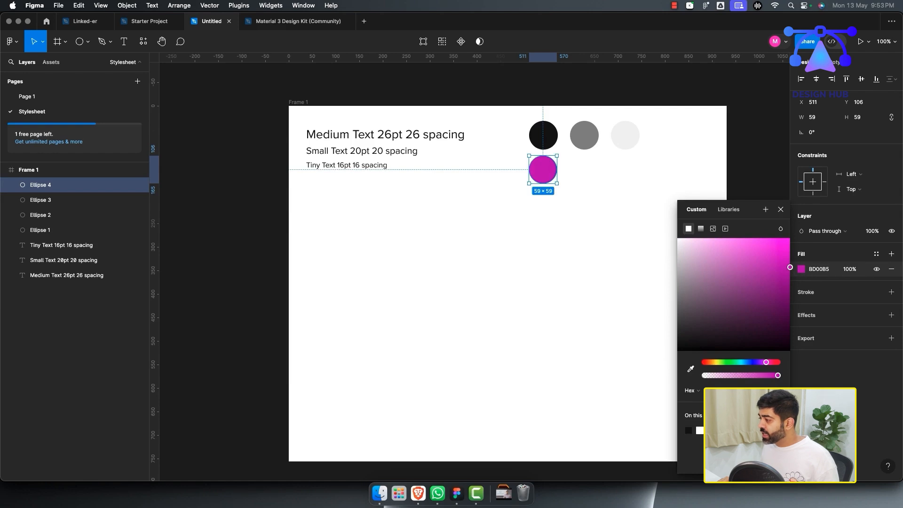
pyautogui.click(818, 269)
# Step: Save the circle's purple fill as a new color style named "Brand Purple" and deselect the circle
pyautogui.click(876, 253)
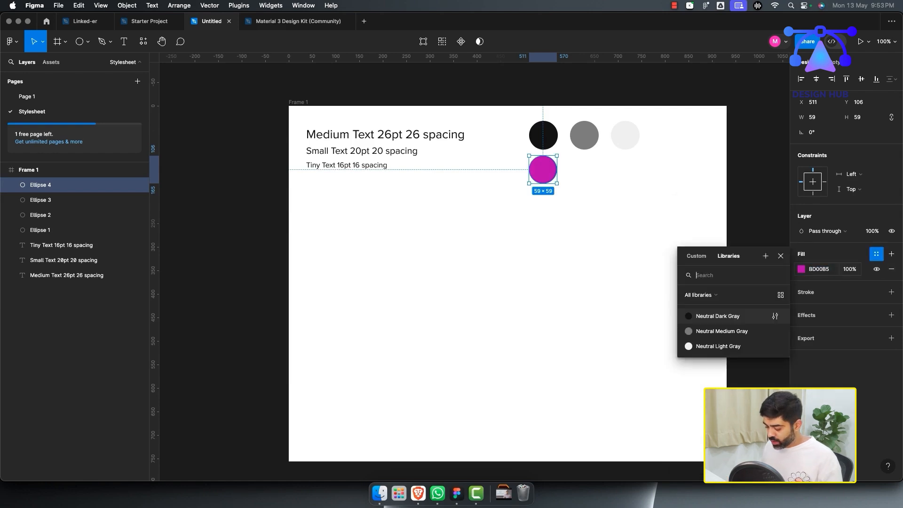
pyautogui.click(766, 256)
pyautogui.write('Pu')
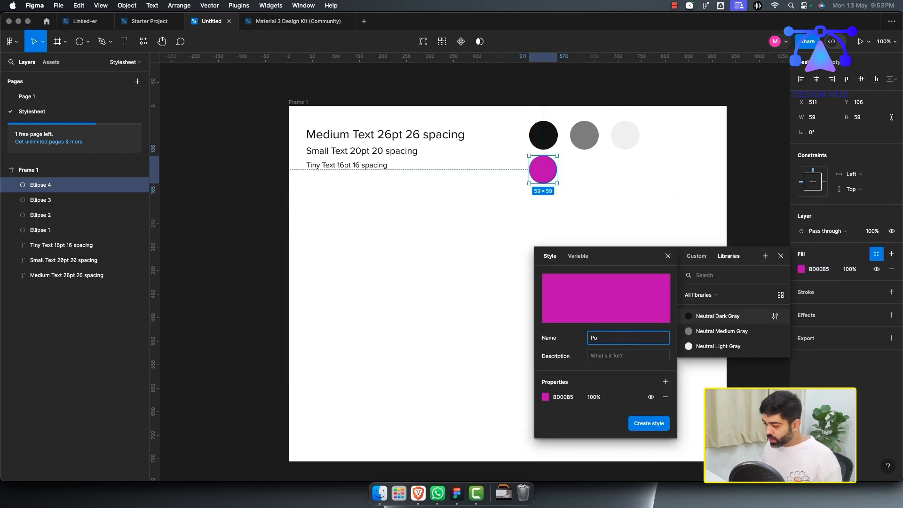
pyautogui.write('rple')
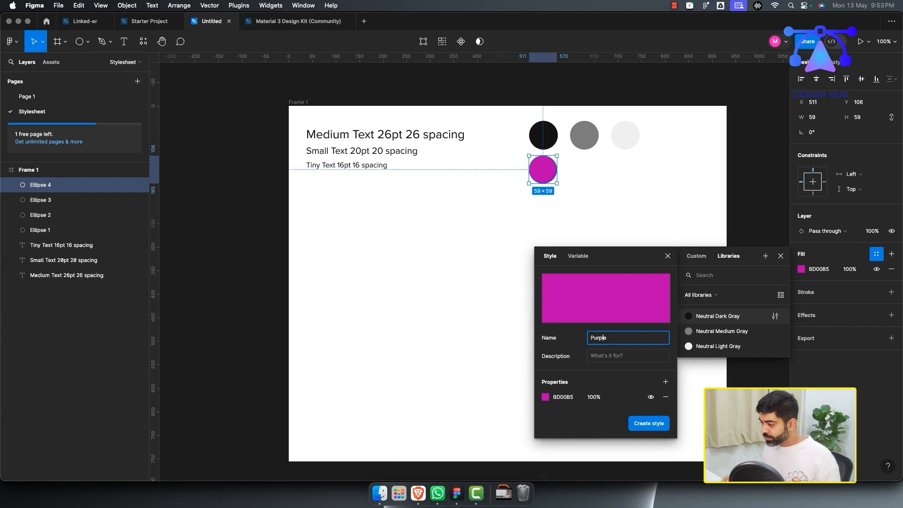
pyautogui.write('Brand')
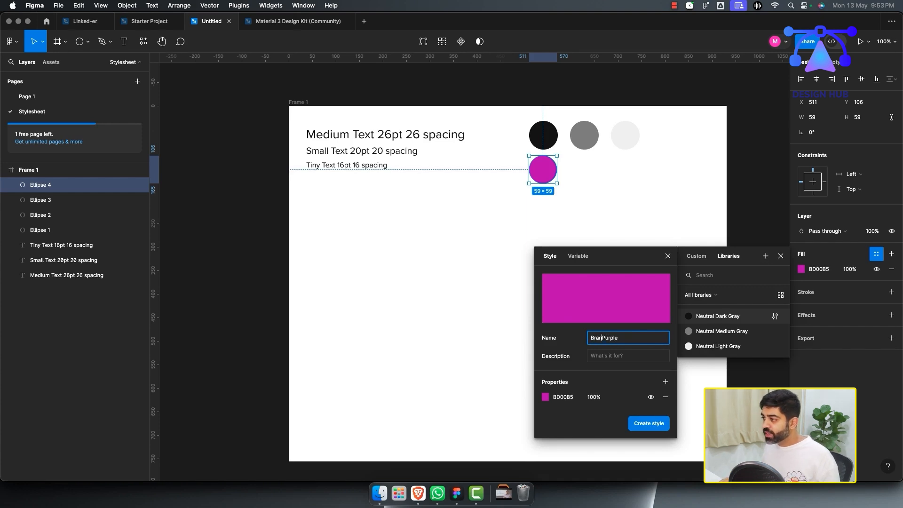
pyautogui.press('Return')
pyautogui.press('Escape')
# Step: Duplicate the purple circle below the medium gray swatch and replace the copy's color style with a plain pink FF6FAB fill
pyautogui.moveTo(542, 169); pyautogui.dragTo(585, 169)
pyautogui.click(891, 254)
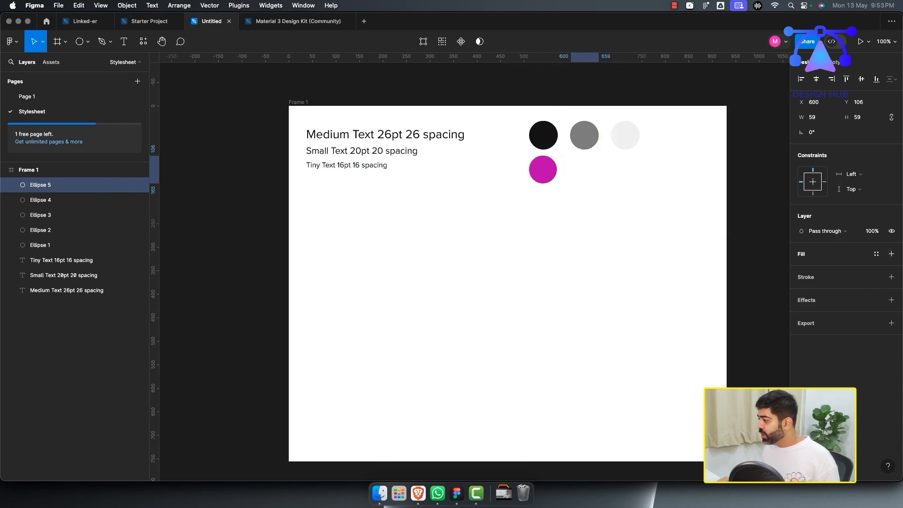
pyautogui.click(876, 253)
pyautogui.click(891, 254)
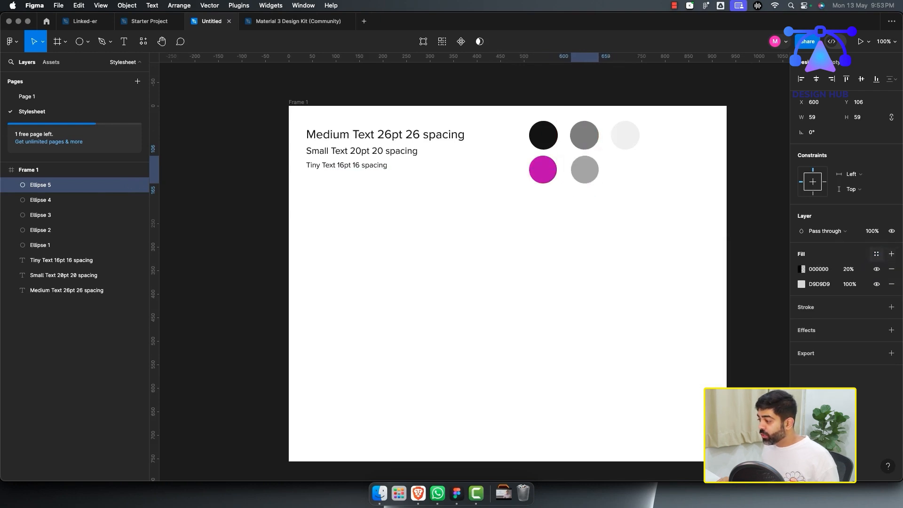
pyautogui.click(801, 269)
pyautogui.click(764, 362)
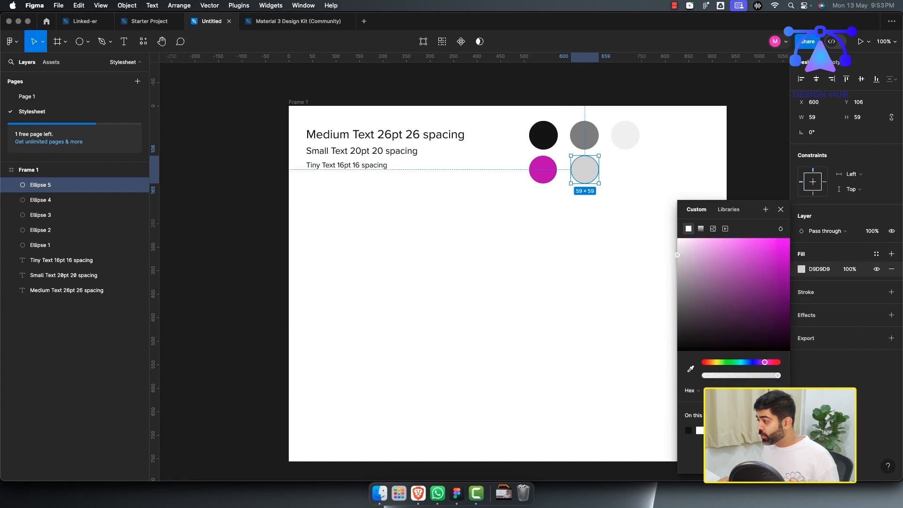
pyautogui.click(740, 238)
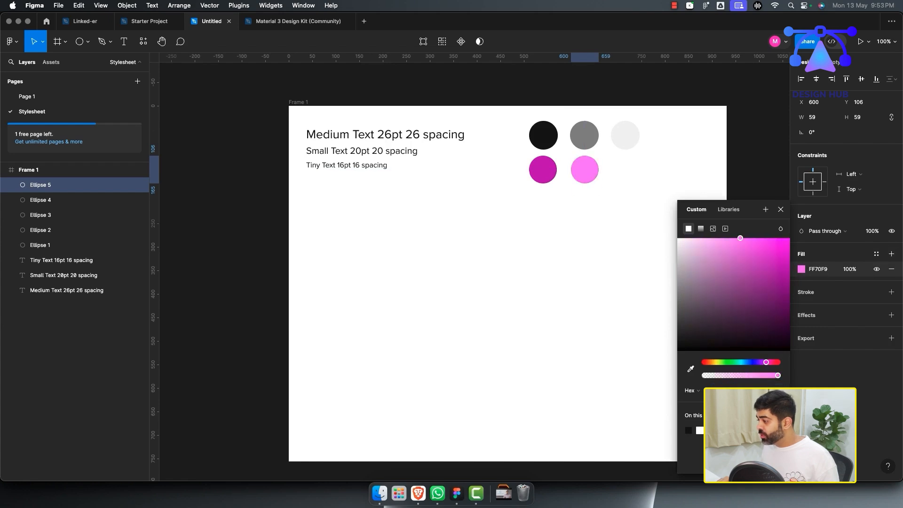
pyautogui.moveTo(737, 238)
pyautogui.mouseDown()
pyautogui.moveTo(719, 238)
pyautogui.moveTo(752, 238)
pyautogui.moveTo(741, 238)
pyautogui.mouseUp()
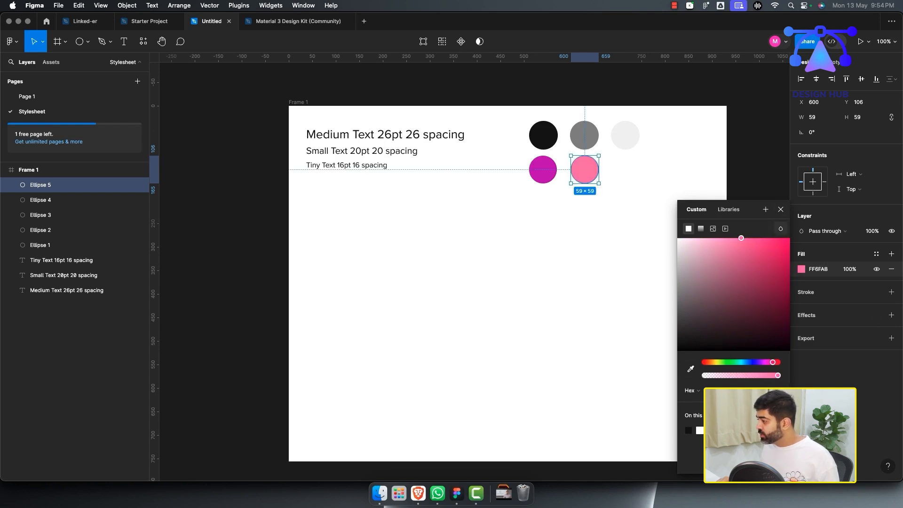
# Step: Save the new circle's pink fill as a color style named "Brand Pink" and deselect the circle
pyautogui.click(876, 254)
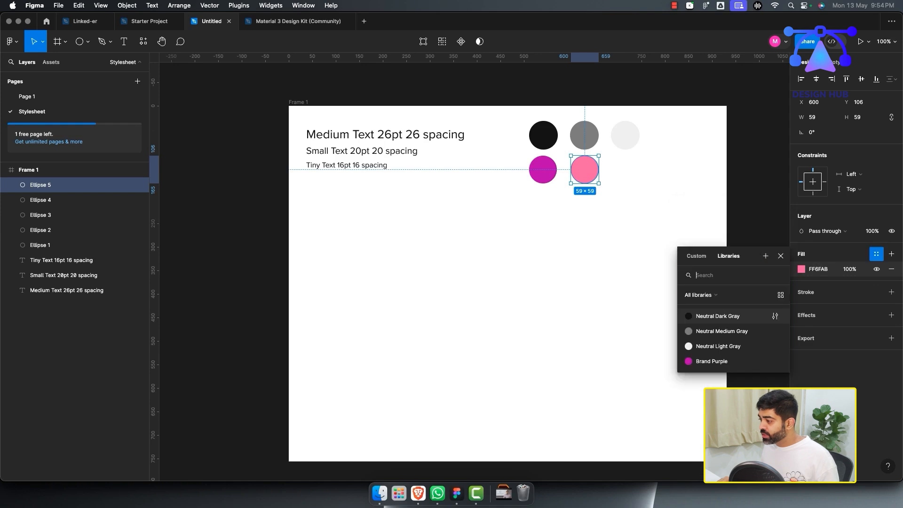
pyautogui.click(766, 255)
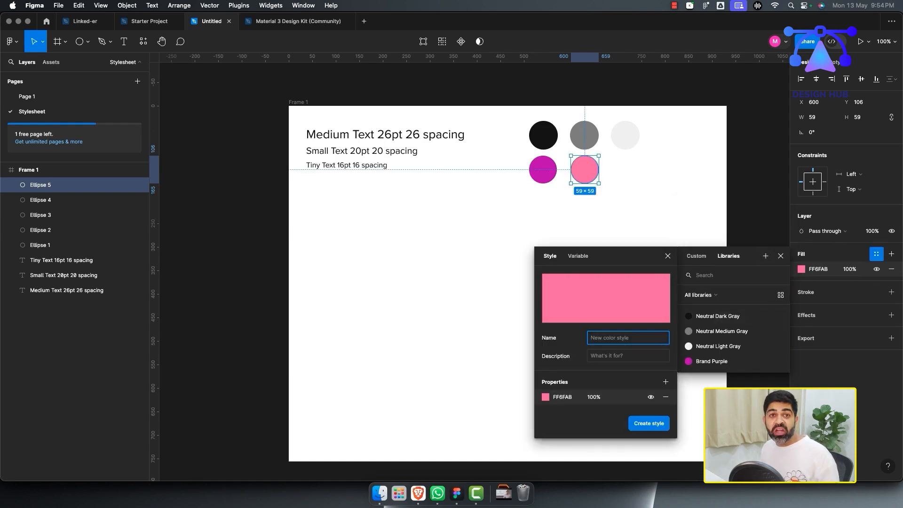
pyautogui.write('Brankd')
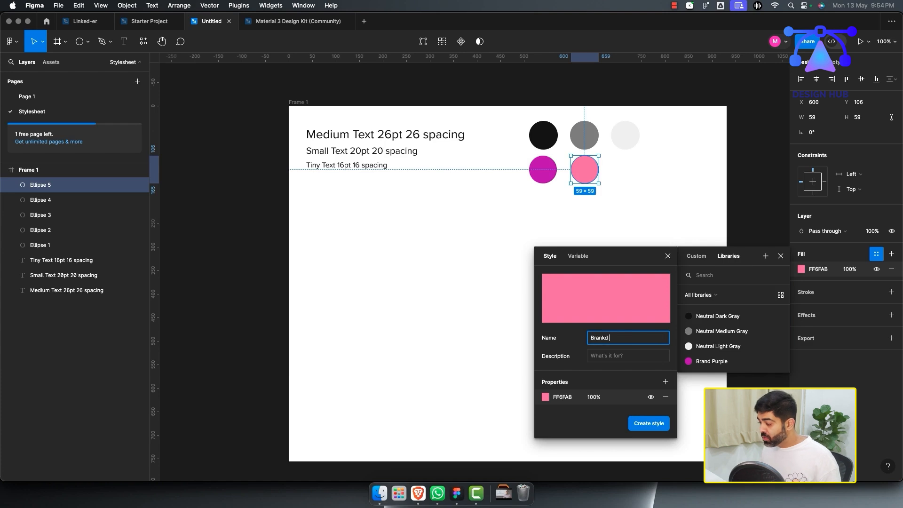
pyautogui.write(' Pin')
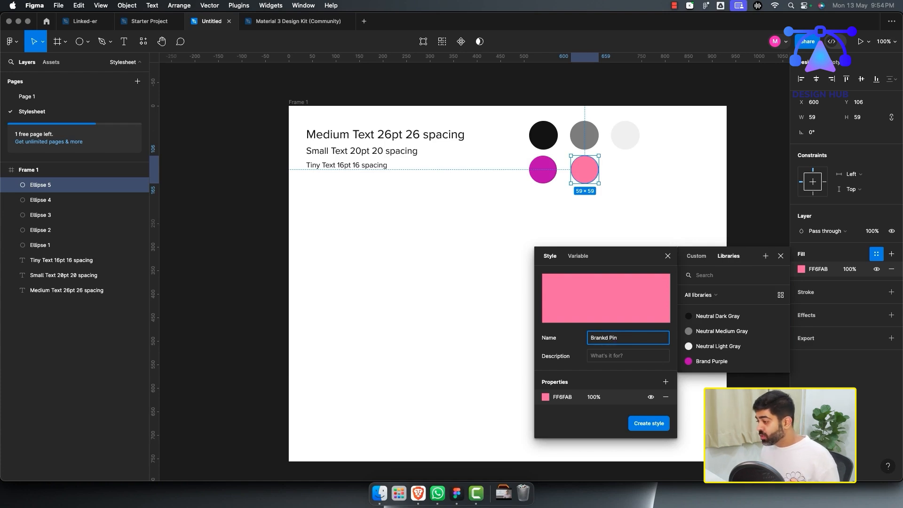
pyautogui.write('k')
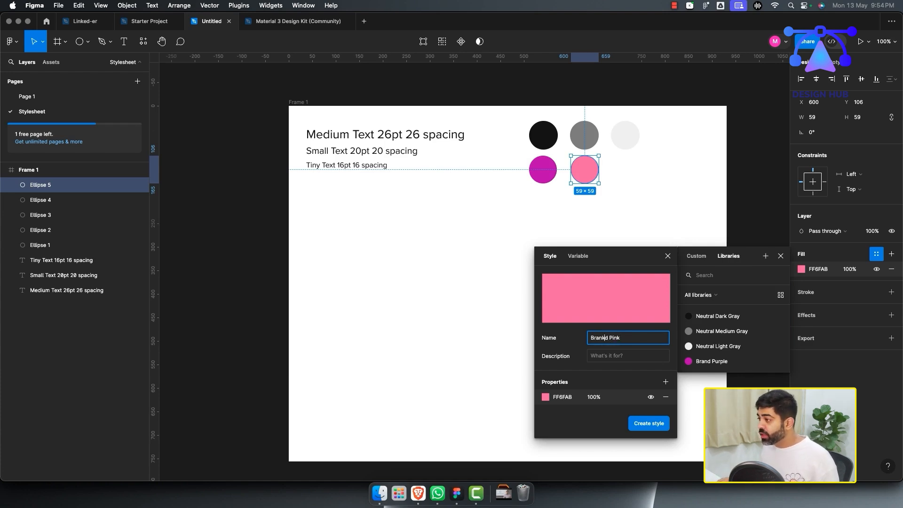
pyautogui.press('BackSpace')
pyautogui.press('Return')
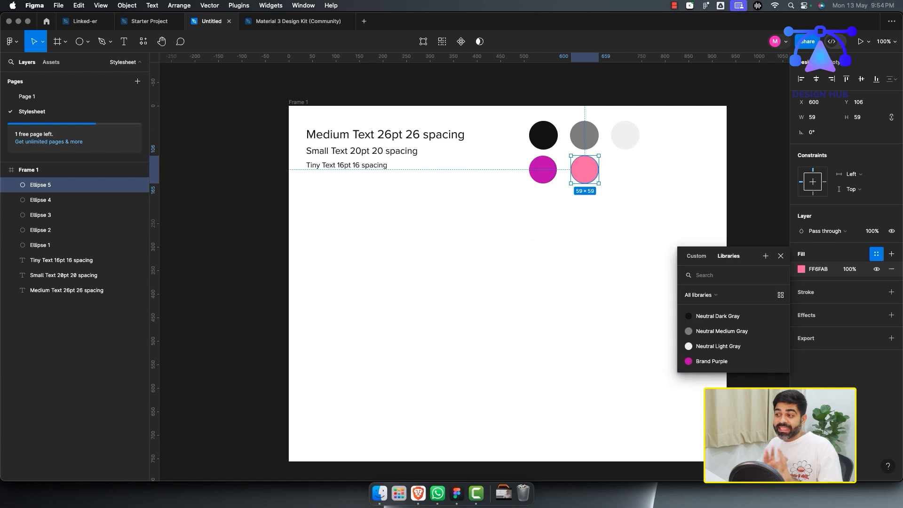
pyautogui.press('Escape')
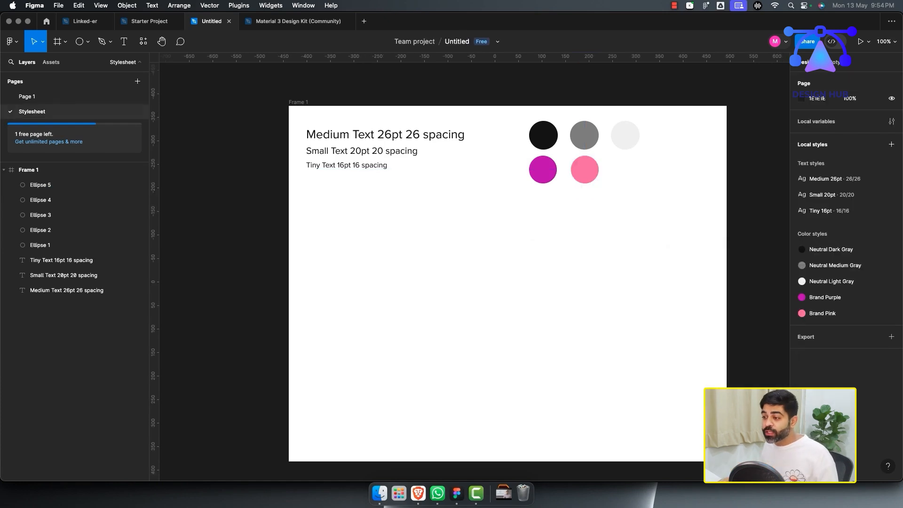
# Step: On Page 1, apply the Brand Pink color style to the words "Sign Up" in the "New to Link'der?" line
pyautogui.click(27, 97)
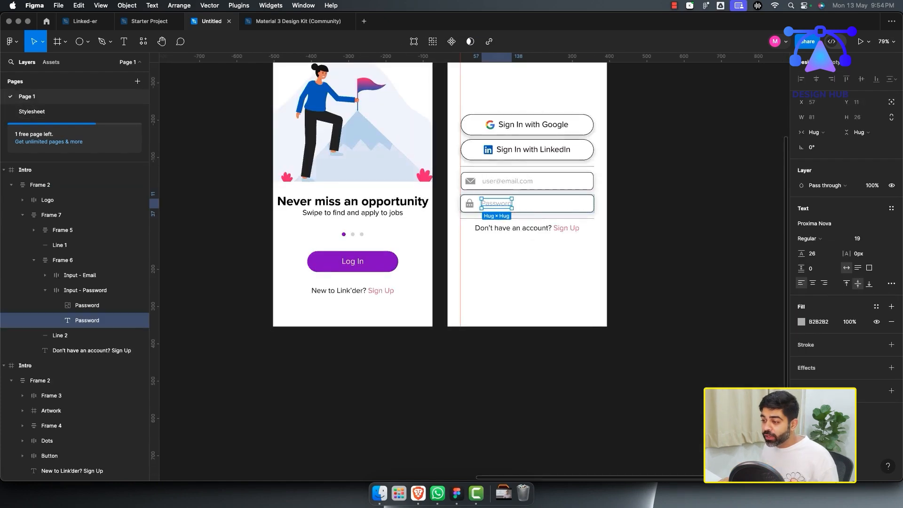
pyautogui.keyDown('super'); pyautogui.click(353, 291); pyautogui.keyUp('super')
pyautogui.doubleClick(382, 291)
pyautogui.click(382, 291)
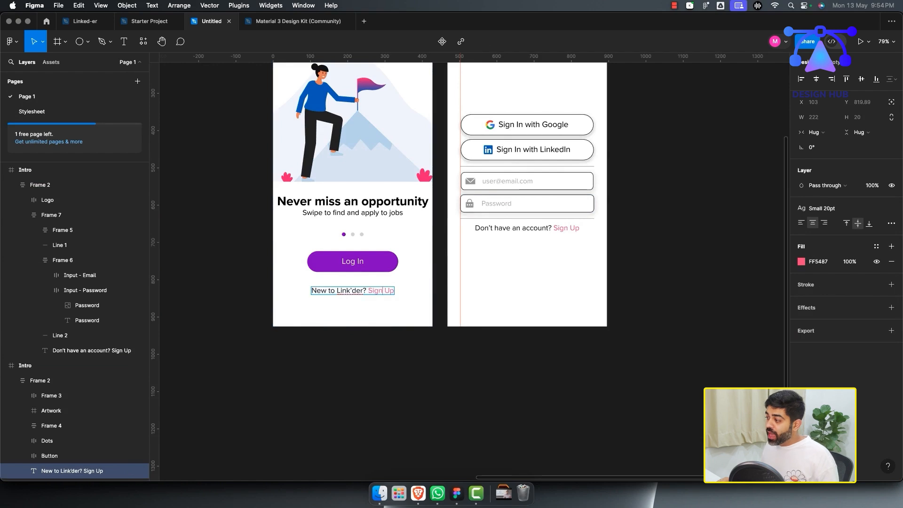
pyautogui.moveTo(369, 291); pyautogui.dragTo(394, 291)
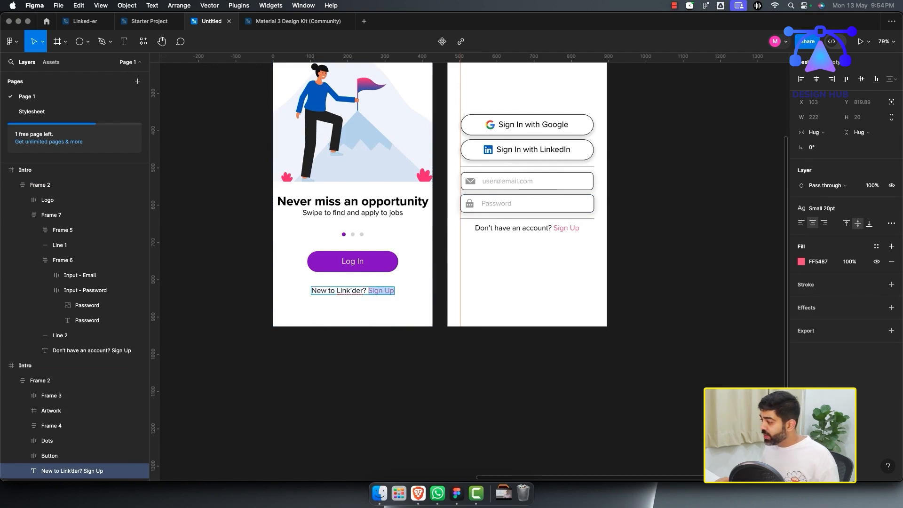
pyautogui.click(876, 247)
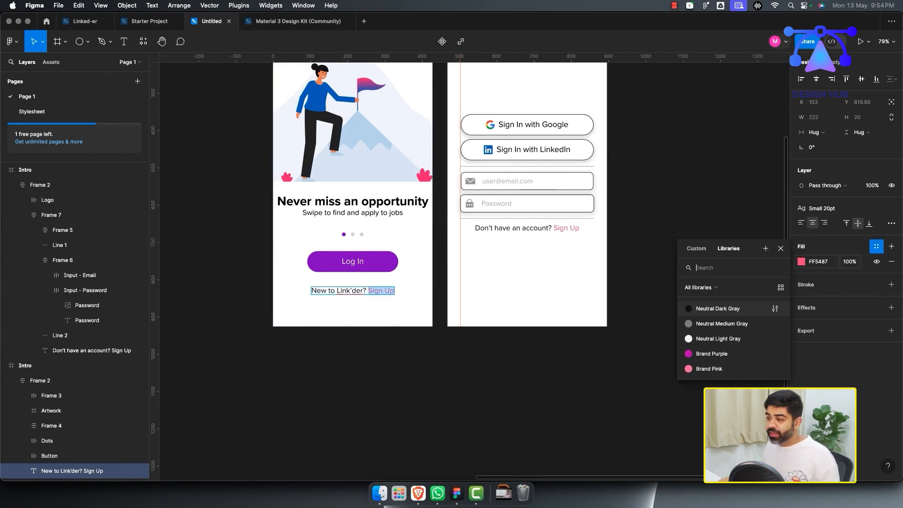
pyautogui.click(709, 368)
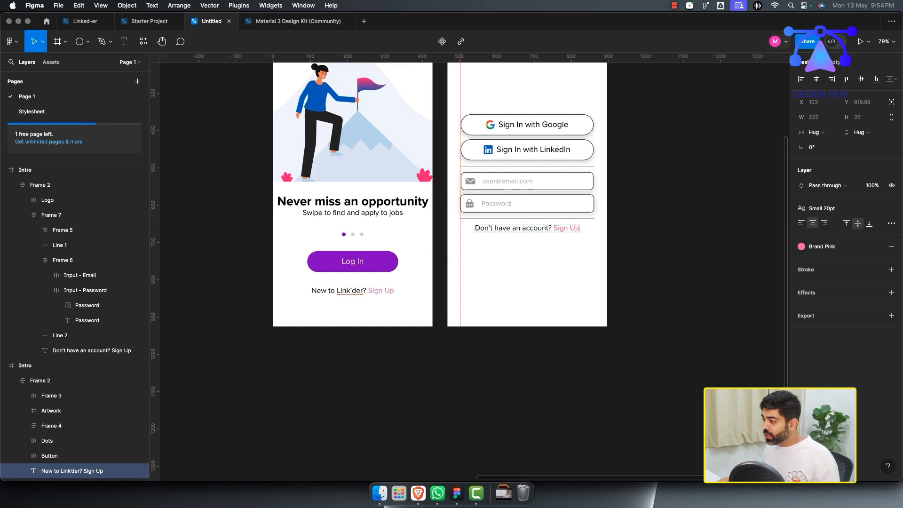
# Step: Apply the Brand Pink color style to the words "Sign Up" in the "Don't have an account?" line
pyautogui.moveTo(553, 228); pyautogui.dragTo(580, 228)
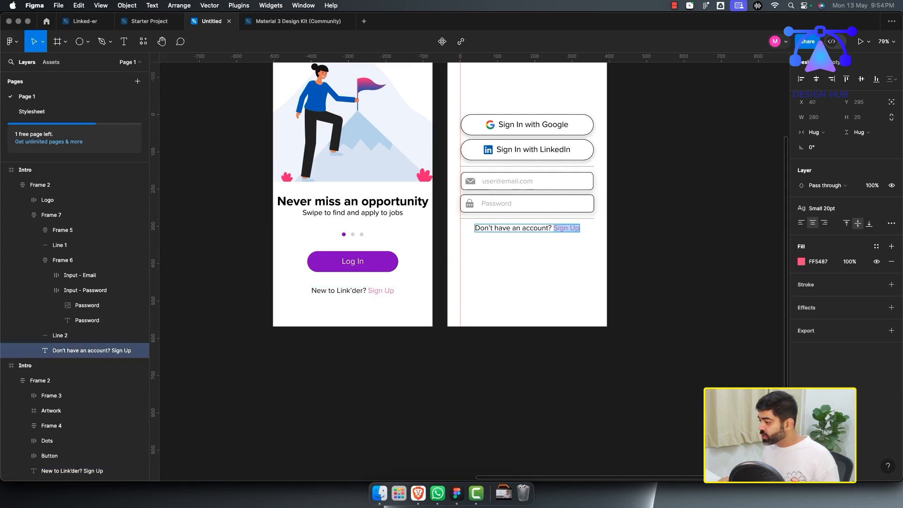
pyautogui.click(876, 246)
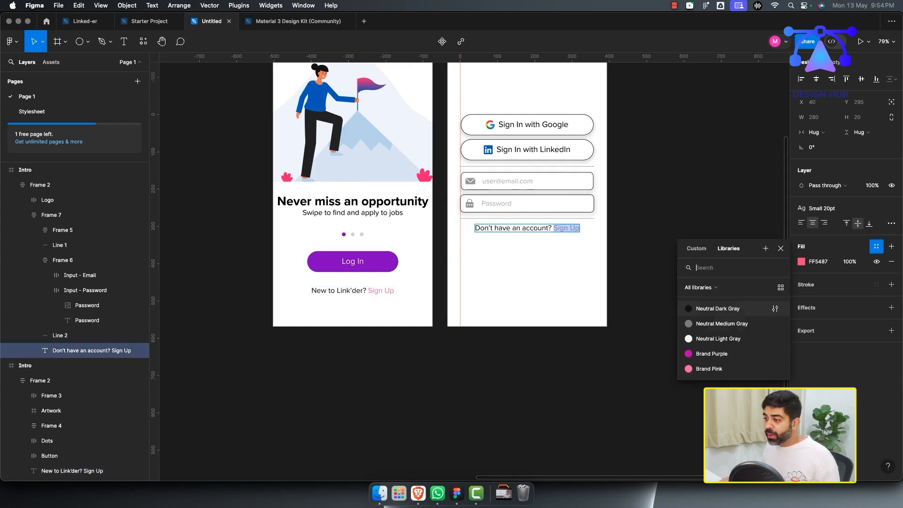
pyautogui.click(709, 368)
pyautogui.press('Escape')
# Step: Apply the Brand Purple color style to the fill of the Log In button and deselect it
pyautogui.keyDown('super'); pyautogui.click(353, 262); pyautogui.keyUp('super')
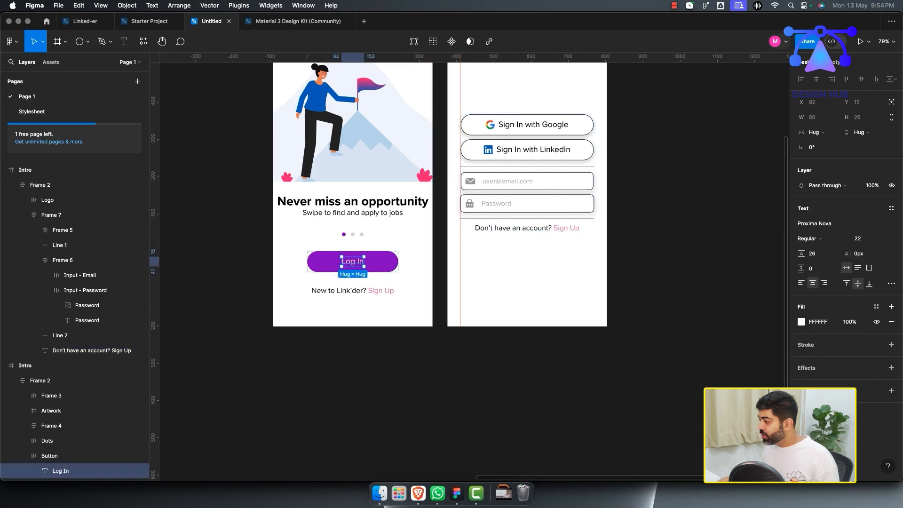
pyautogui.click(379, 262)
pyautogui.click(801, 348)
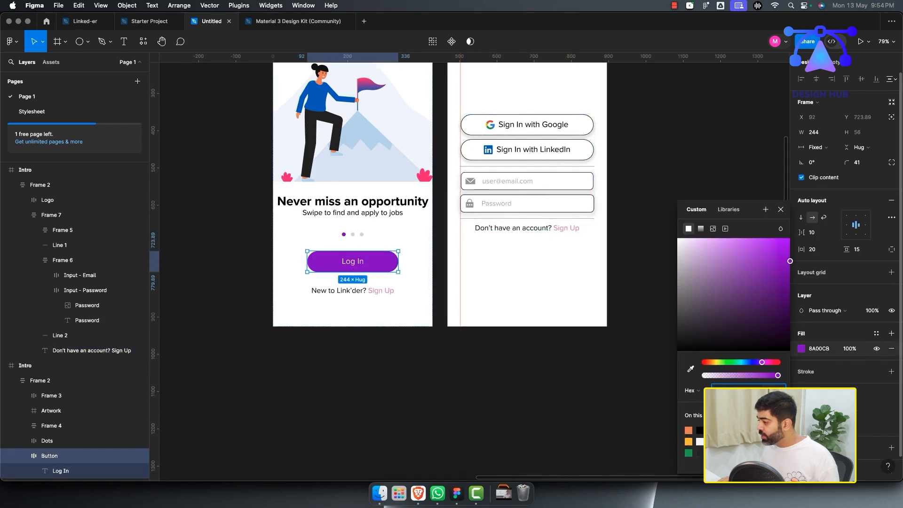
pyautogui.click(876, 333)
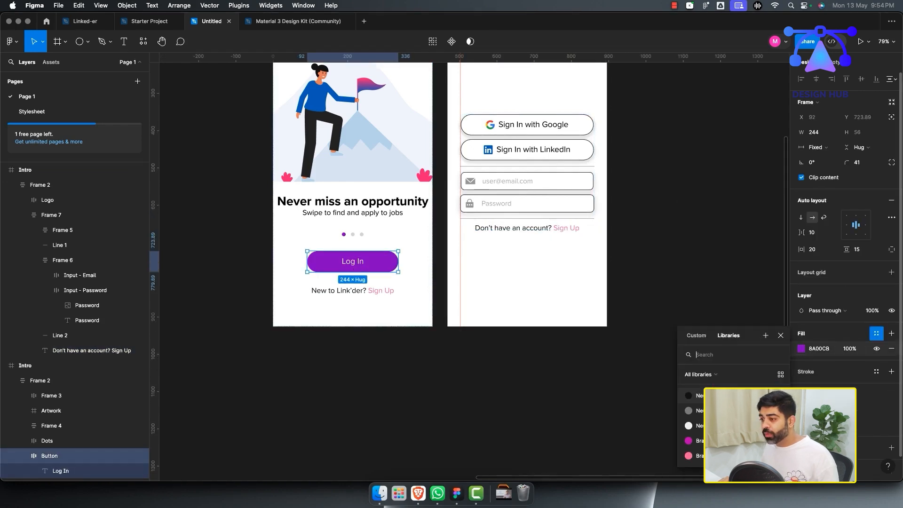
pyautogui.click(692, 440)
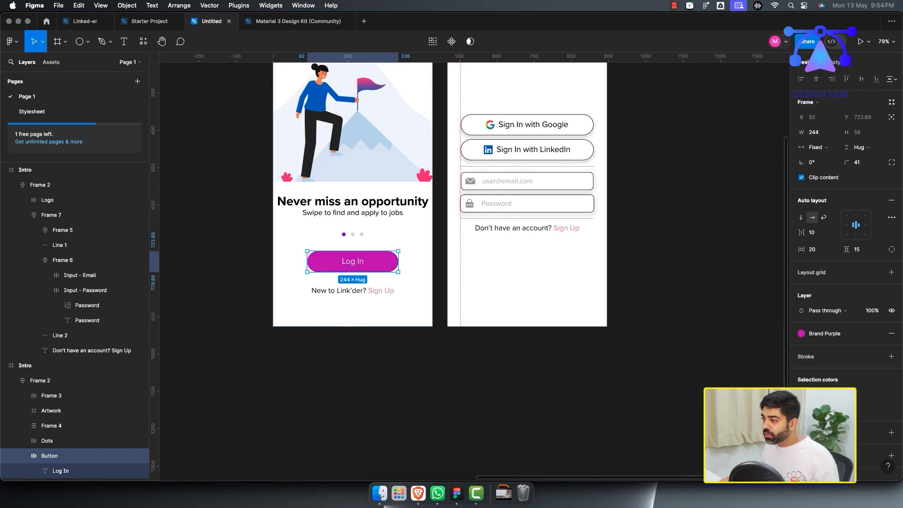
pyautogui.click(670, 414)
# Step: Try the Medium 26pt text style on the Google and LinkedIn sign-in button labels and settle on Small 20pt
pyautogui.scroll(5, 471, 268)
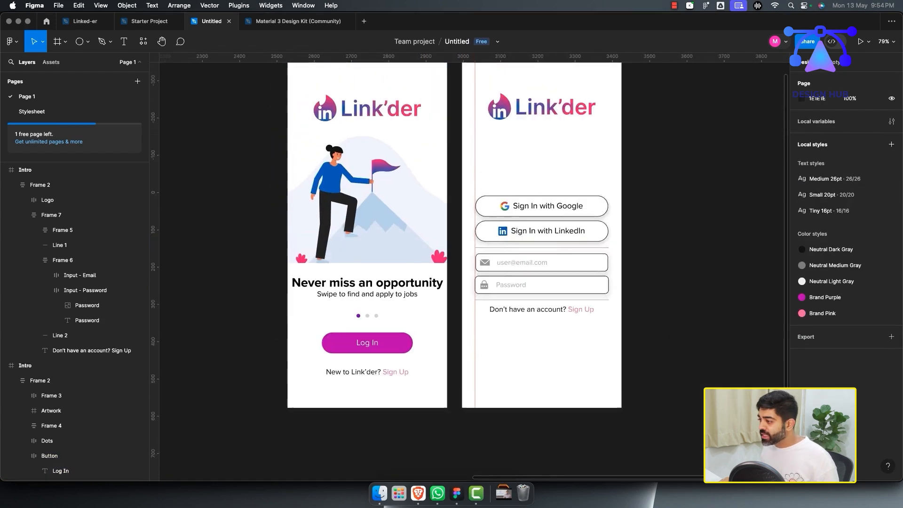
pyautogui.keyDown('super'); pyautogui.click(540, 245); pyautogui.keyUp('super')
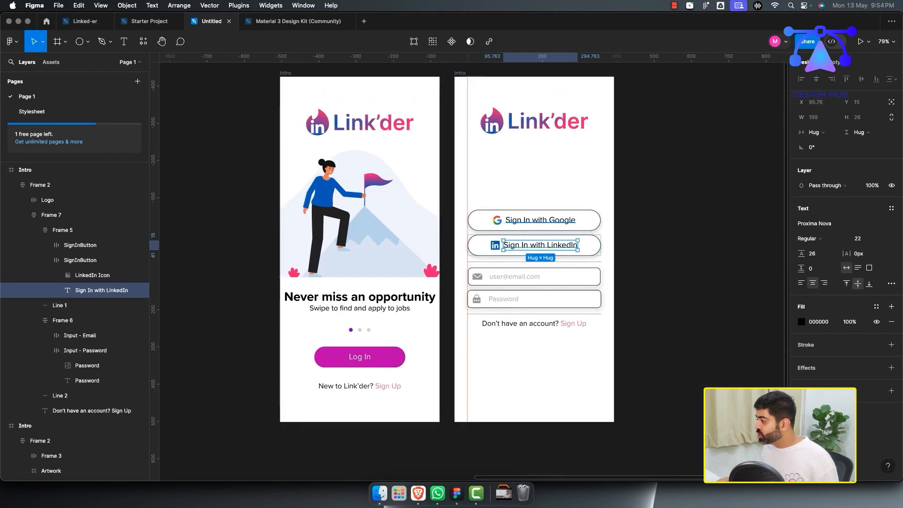
pyautogui.keyDown('shift'); pyautogui.keyDown('super'); pyautogui.click(540, 220); pyautogui.keyUp('super'); pyautogui.keyUp('shift')
pyautogui.click(891, 231)
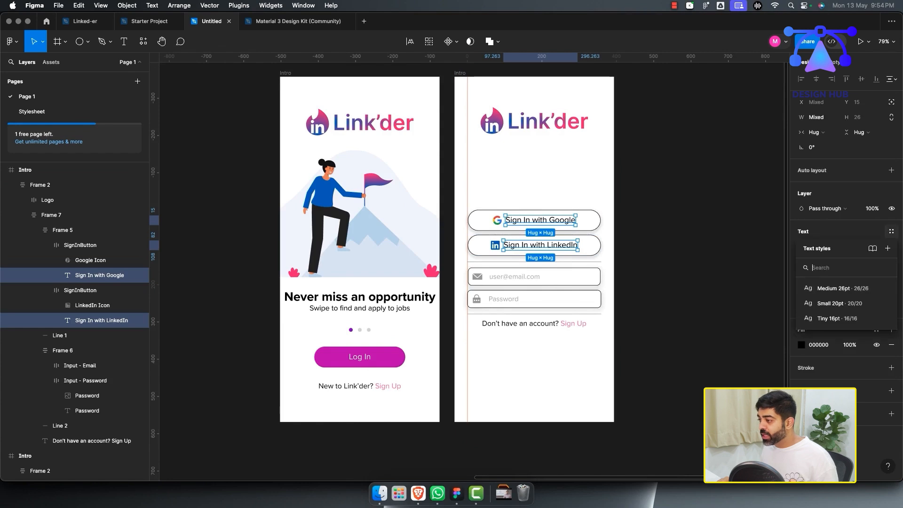
pyautogui.click(842, 288)
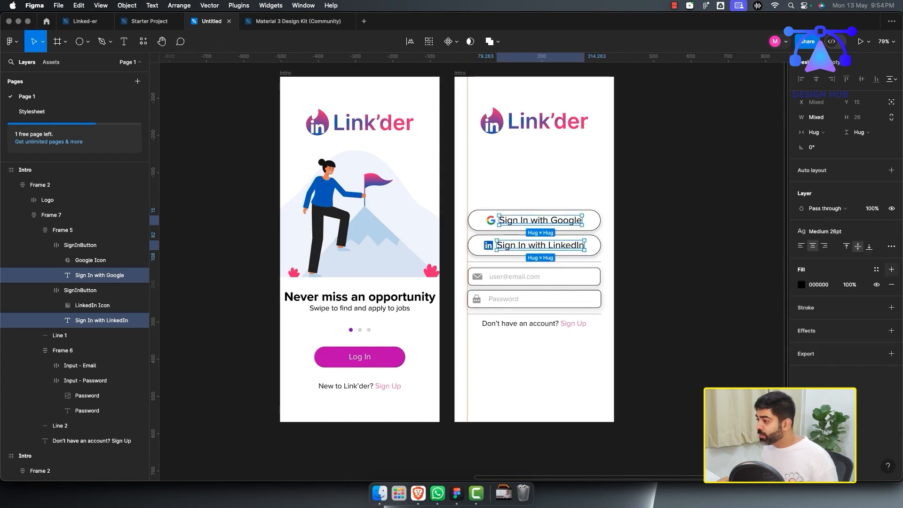
pyautogui.click(832, 231)
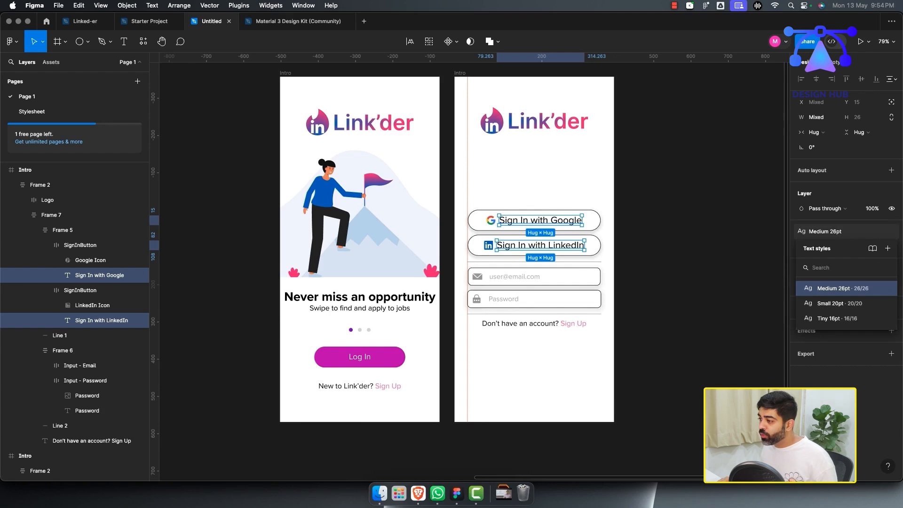
pyautogui.click(842, 304)
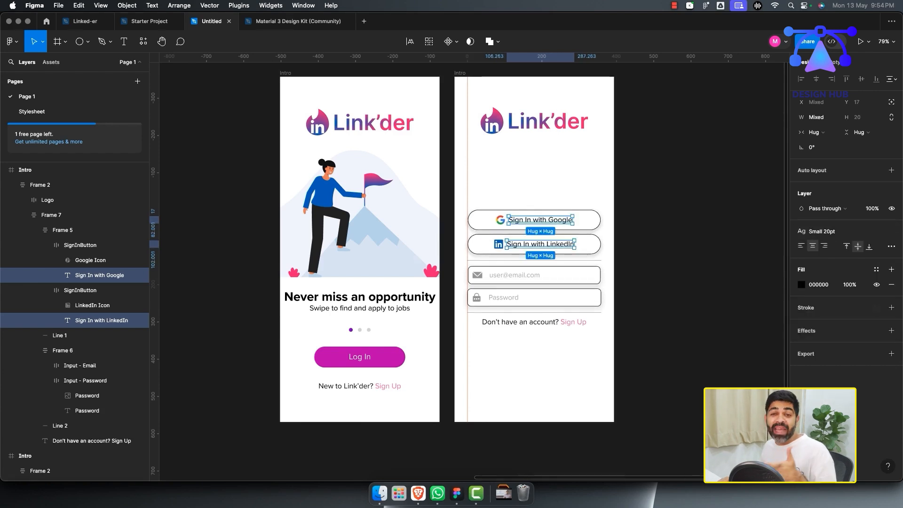
pyautogui.click(659, 287)
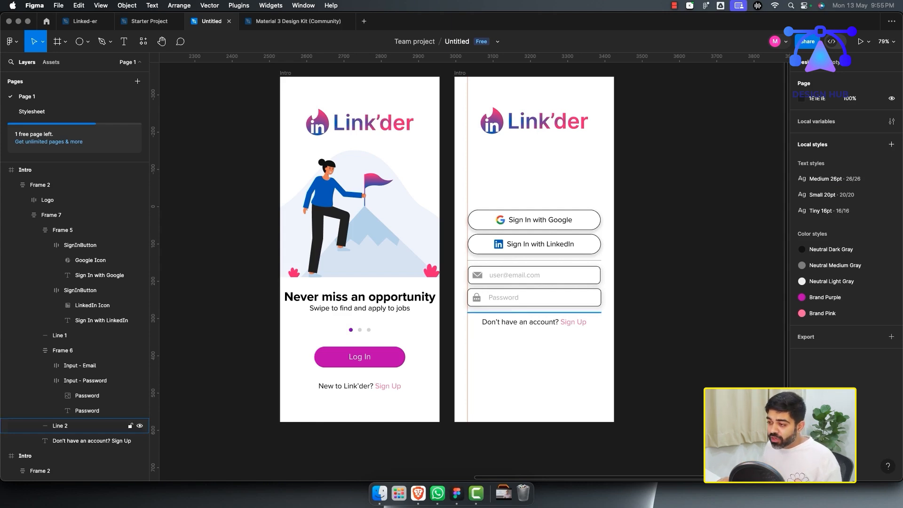
# Step: Examine the page dots, Log In button and sign-up line of the first Intro screen up close
pyautogui.scroll(10, 404, 351)
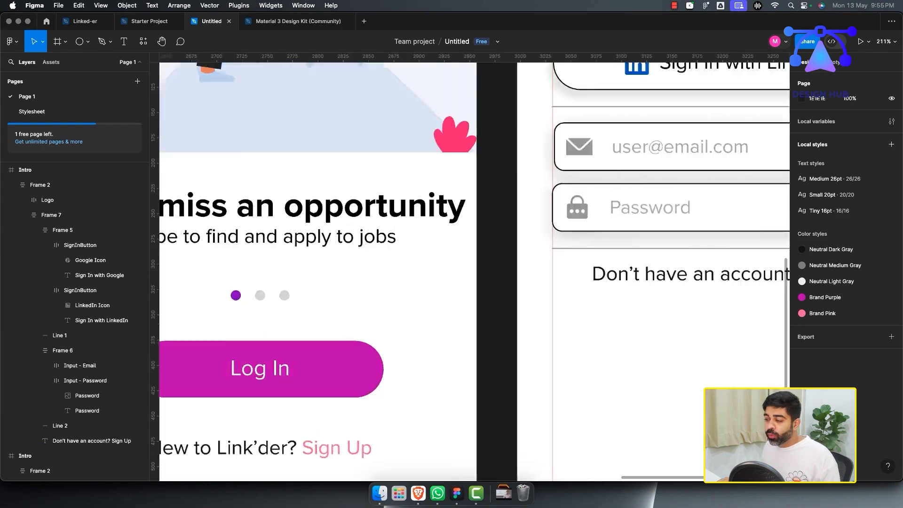
pyautogui.hscroll(-5, 263, 348)
pyautogui.scroll(-2, 263, 347)
pyautogui.click(263, 348)
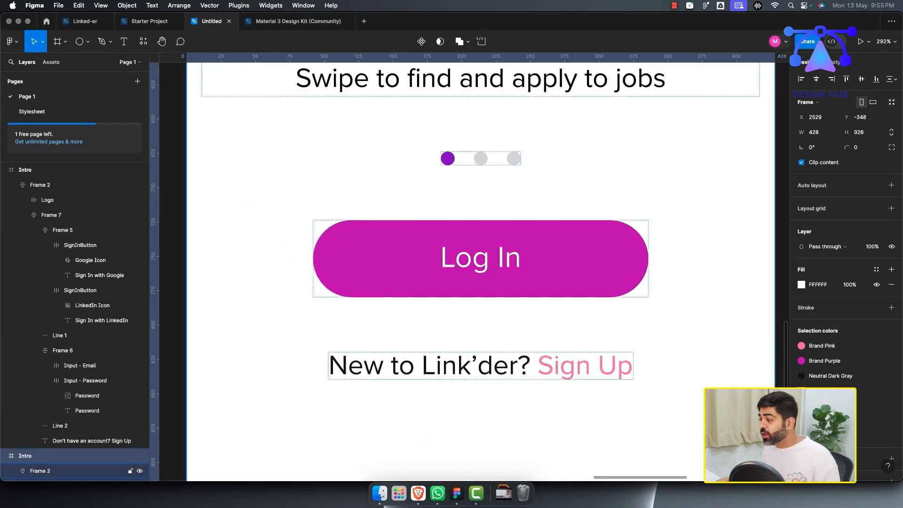
pyautogui.scroll(-2, 264, 348)
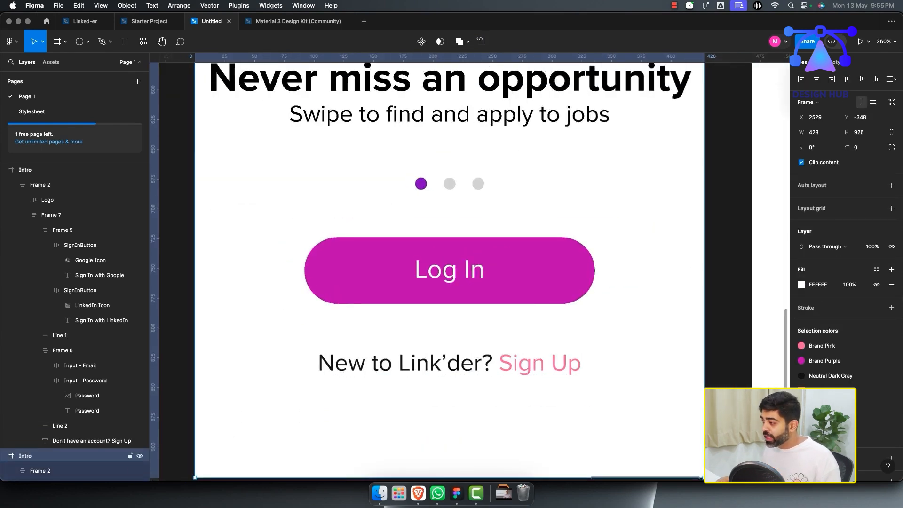
pyautogui.scroll(-5, 449, 270)
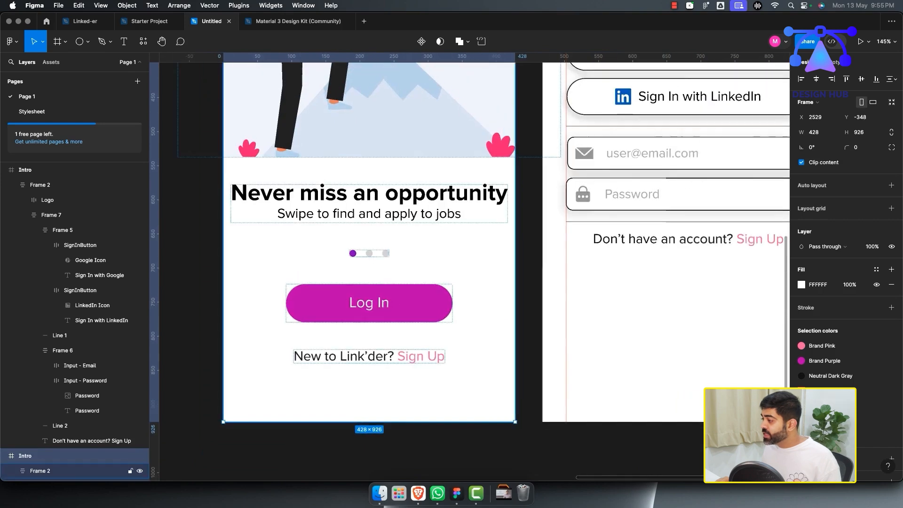
pyautogui.press('Escape')
pyautogui.scroll(-2, 658, 292)
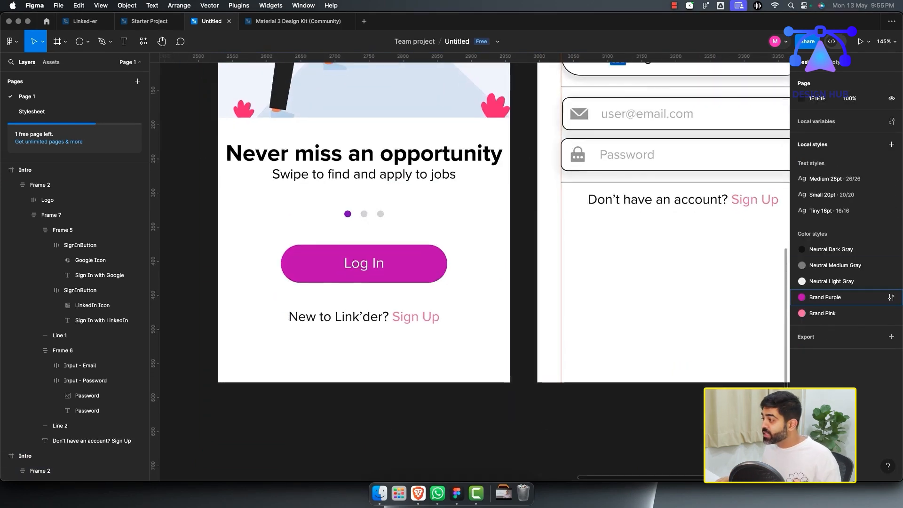
pyautogui.click(733, 277)
pyautogui.press('Escape')
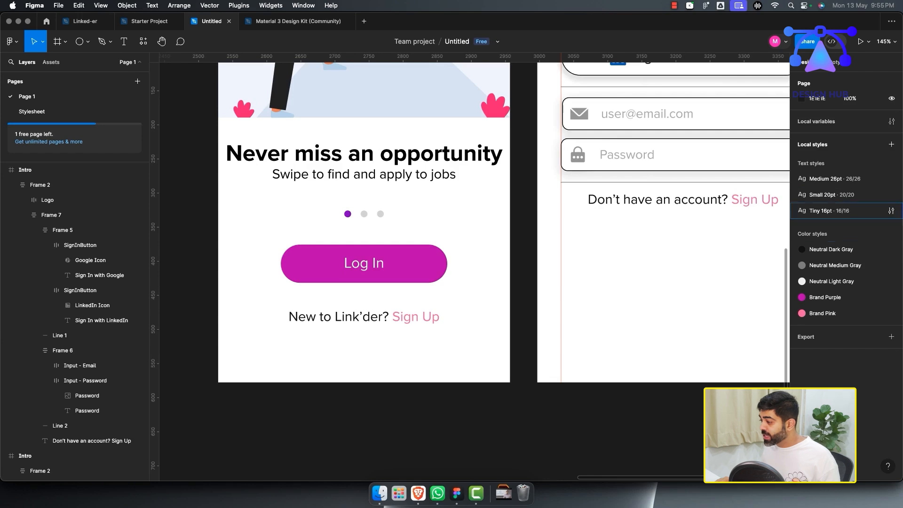
# Step: Edit the Brand Purple color style, darkening its color to 94008E
pyautogui.click(890, 297)
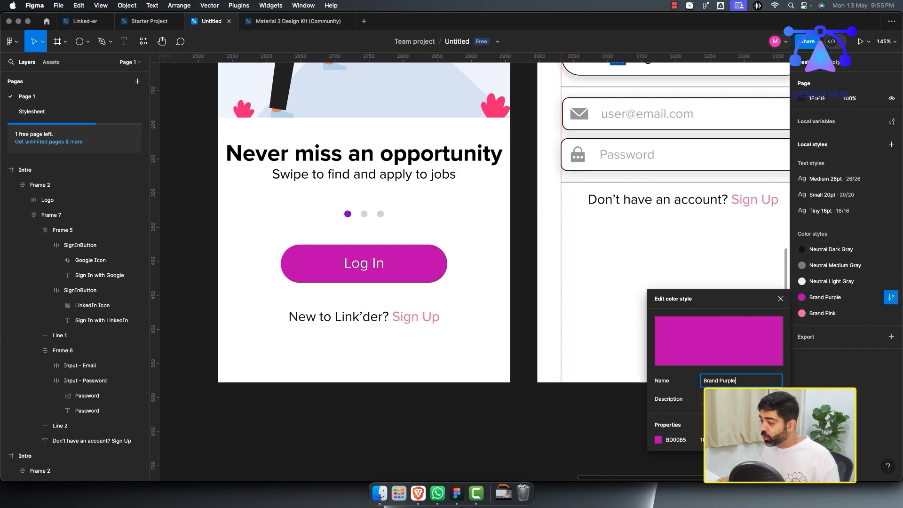
pyautogui.click(658, 439)
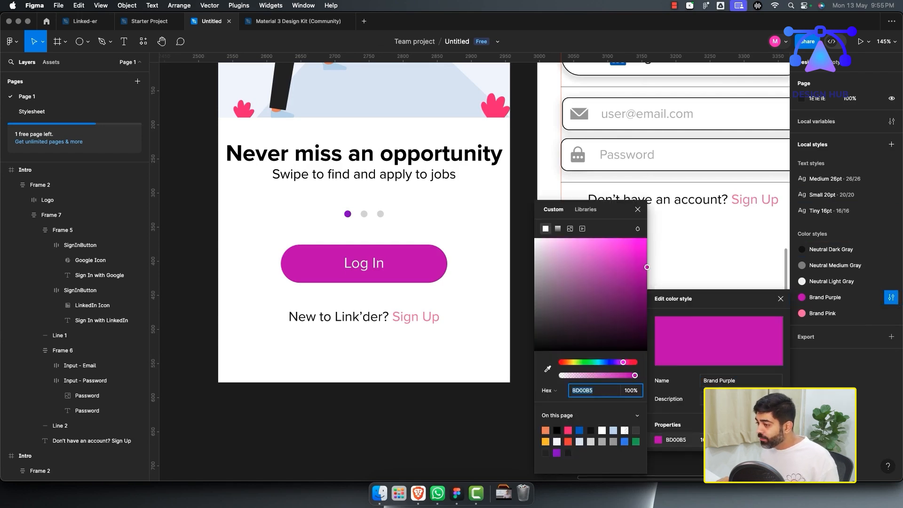
pyautogui.write('A00199')
pyautogui.press('Return')
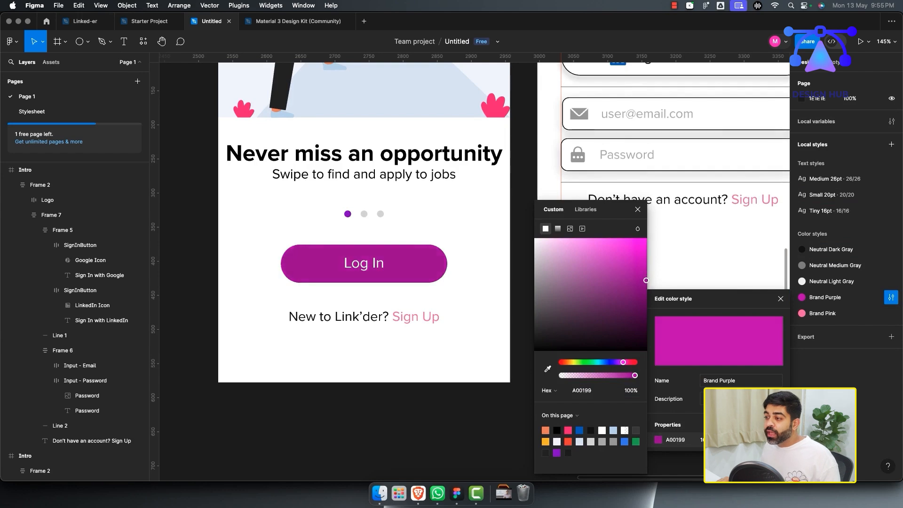
pyautogui.moveTo(646, 280)
pyautogui.mouseDown()
pyautogui.moveTo(646, 297)
pyautogui.moveTo(647, 285)
pyautogui.mouseUp()
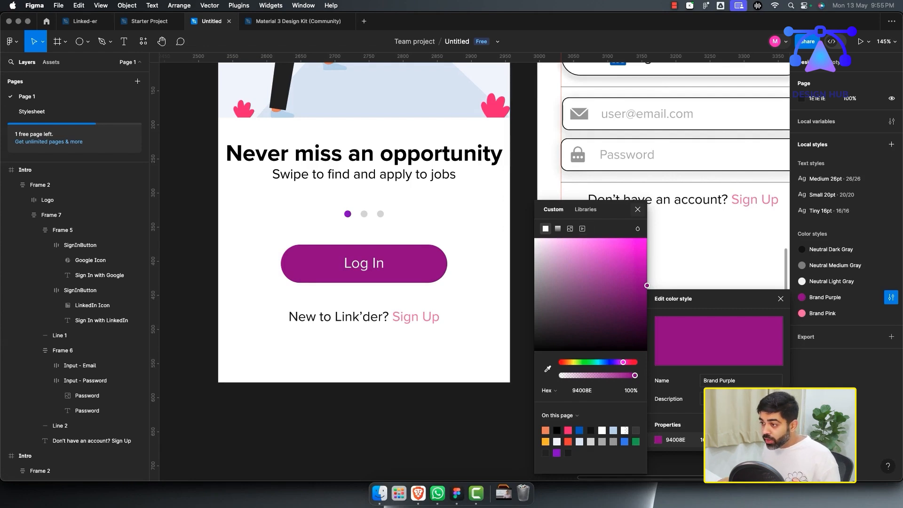
pyautogui.click(638, 209)
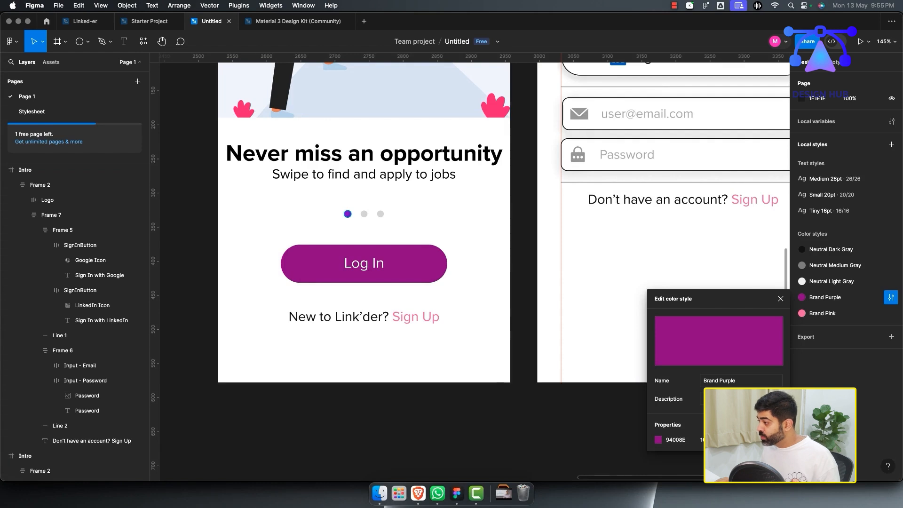
# Step: Apply the Brand Purple color style to the first page-indicator dot above the Log In button and deselect it
pyautogui.keyDown('super'); pyautogui.click(348, 214); pyautogui.keyUp('super')
pyautogui.click(876, 207)
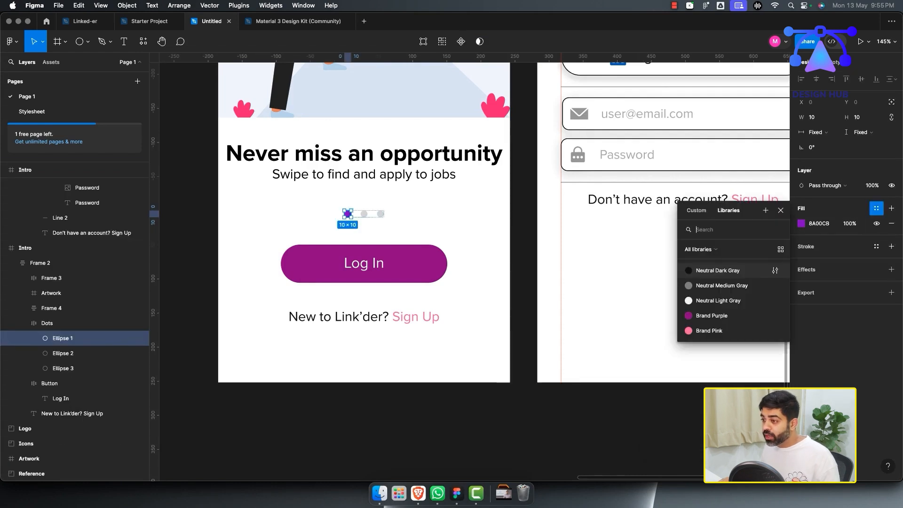
pyautogui.click(752, 316)
pyautogui.click(644, 282)
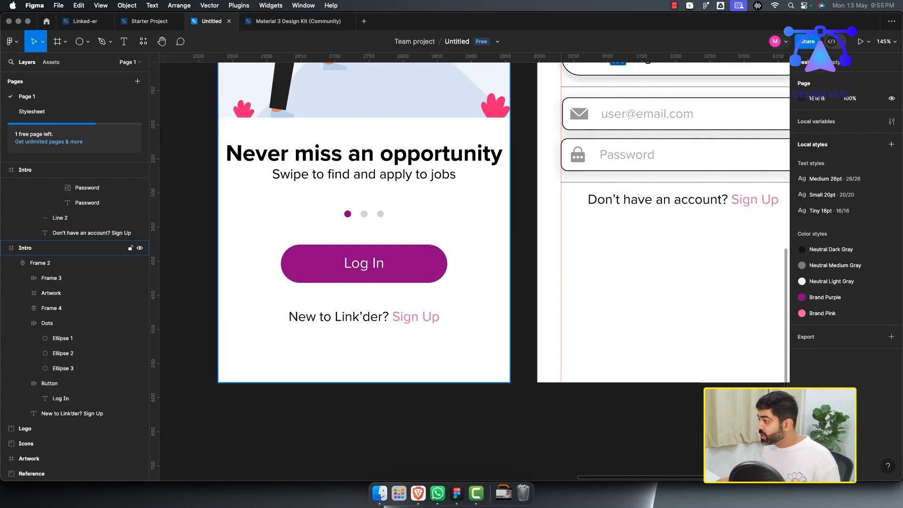
# Step: Apply the Neutral Medium Gray color style to the second and third page-indicator dots and deselect them
pyautogui.keyDown('super'); pyautogui.click(370, 223); pyautogui.keyUp('super')
pyautogui.keyDown('super'); pyautogui.click(364, 214); pyautogui.keyUp('super')
pyautogui.keyDown('shift'); pyautogui.keyDown('super'); pyautogui.click(381, 214); pyautogui.keyUp('super'); pyautogui.keyUp('shift')
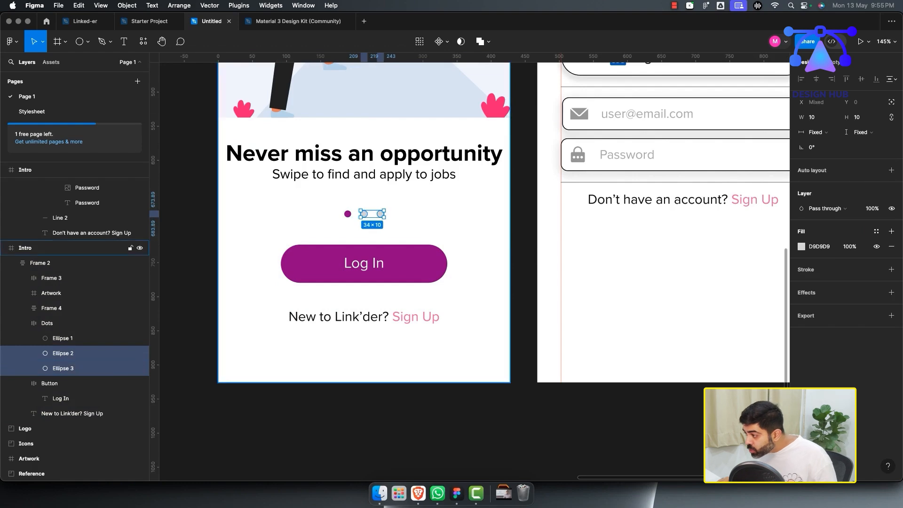
pyautogui.click(876, 231)
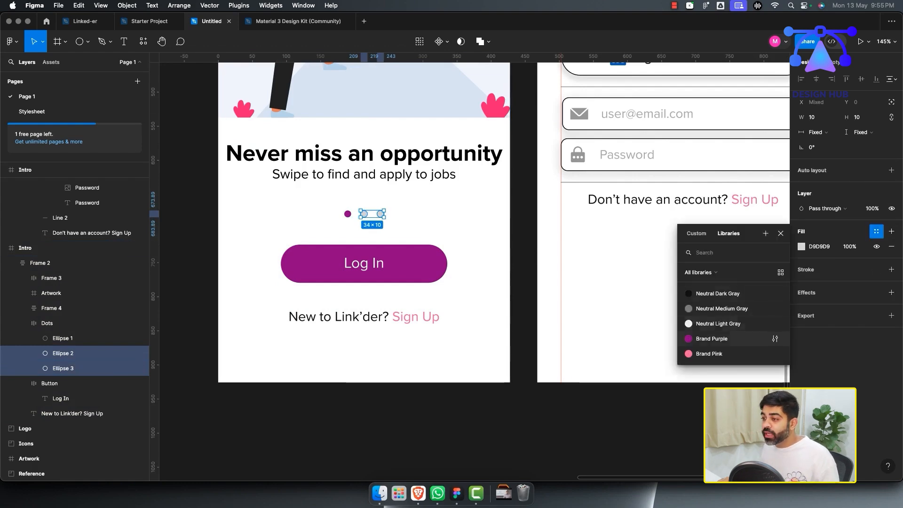
pyautogui.click(722, 308)
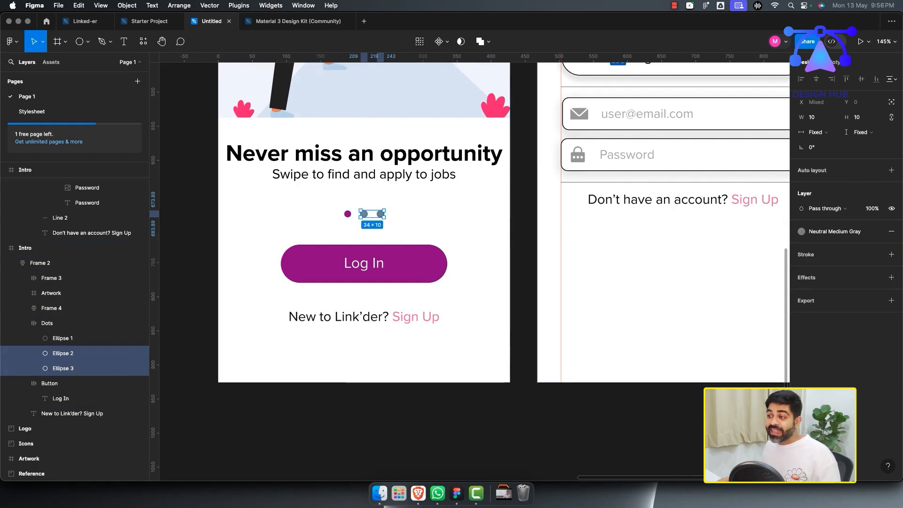
pyautogui.click(587, 387)
# Step: Group the three Neutral gray color styles into a new folder named "Neutrals"
pyautogui.scroll(-5, 587, 387)
pyautogui.scroll(-2, 517, 236)
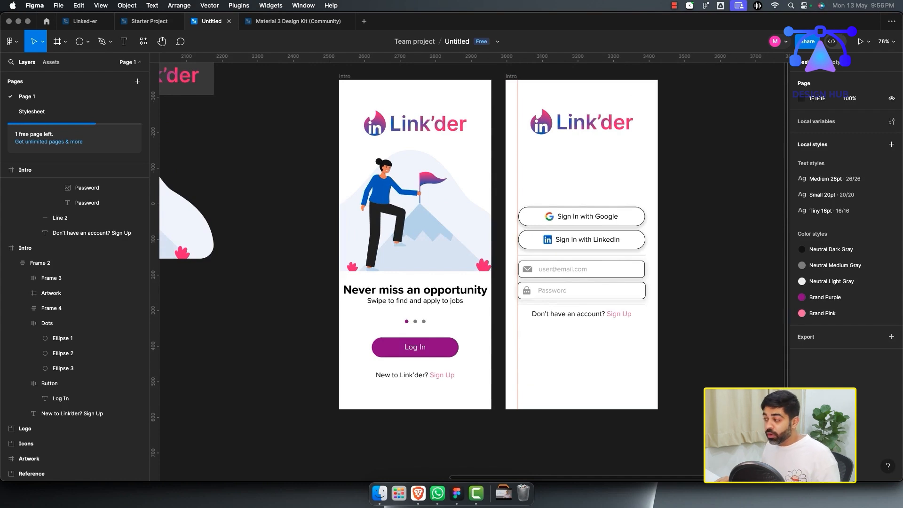
pyautogui.click(831, 249)
pyautogui.keyDown('shift'); pyautogui.click(831, 281); pyautogui.keyUp('shift')
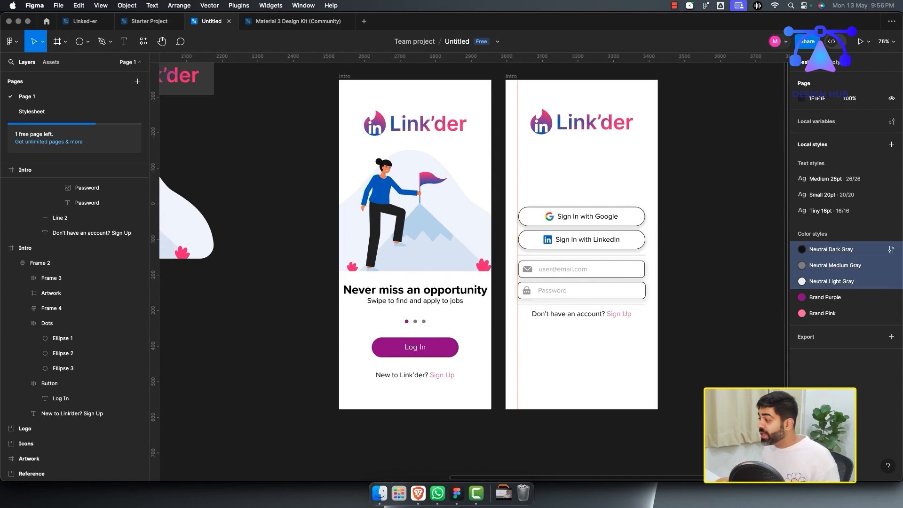
pyautogui.rightClick(819, 258)
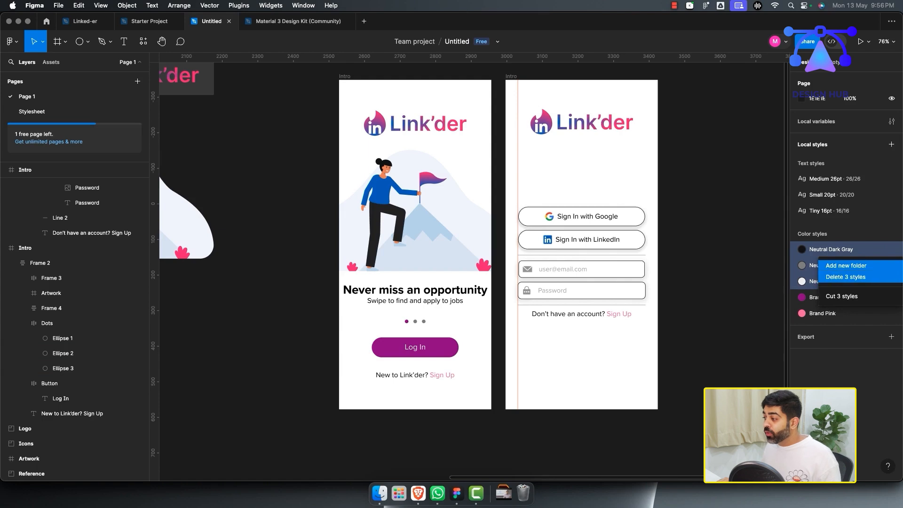
pyautogui.click(846, 266)
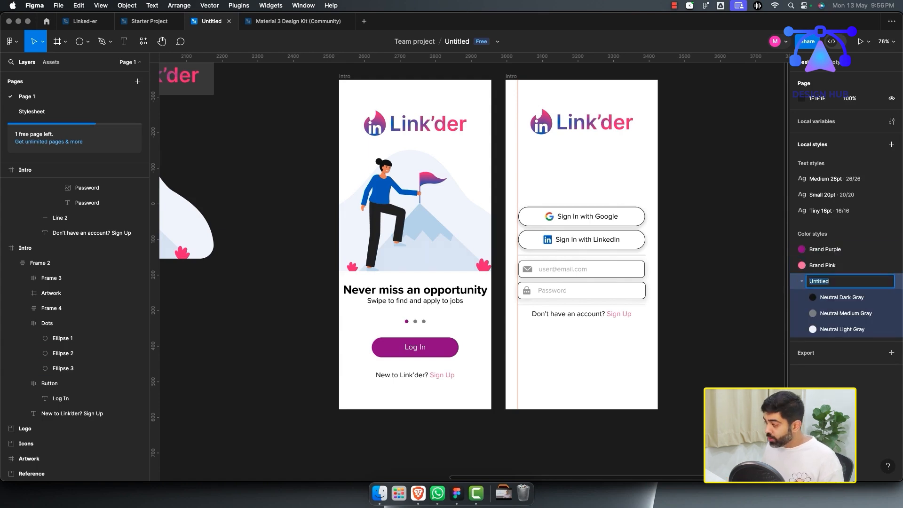
pyautogui.write('Neutr')
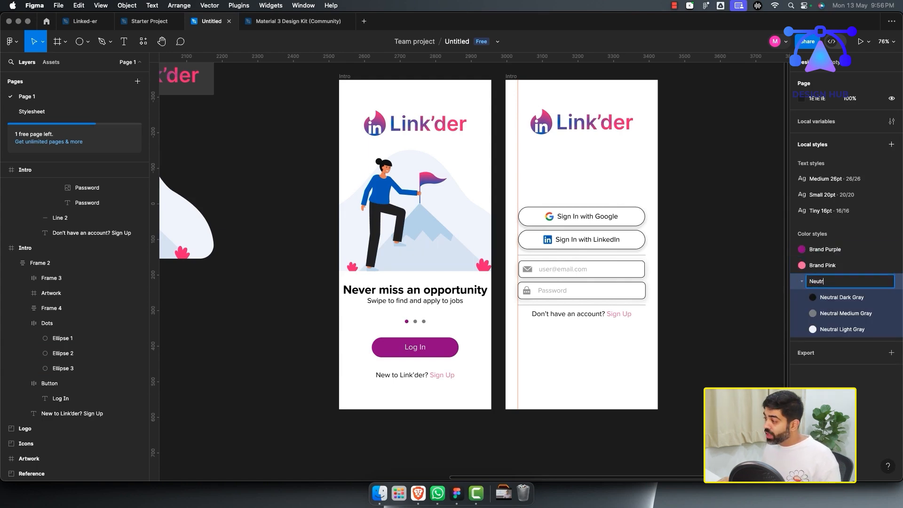
pyautogui.write('als')
pyautogui.press('Return')
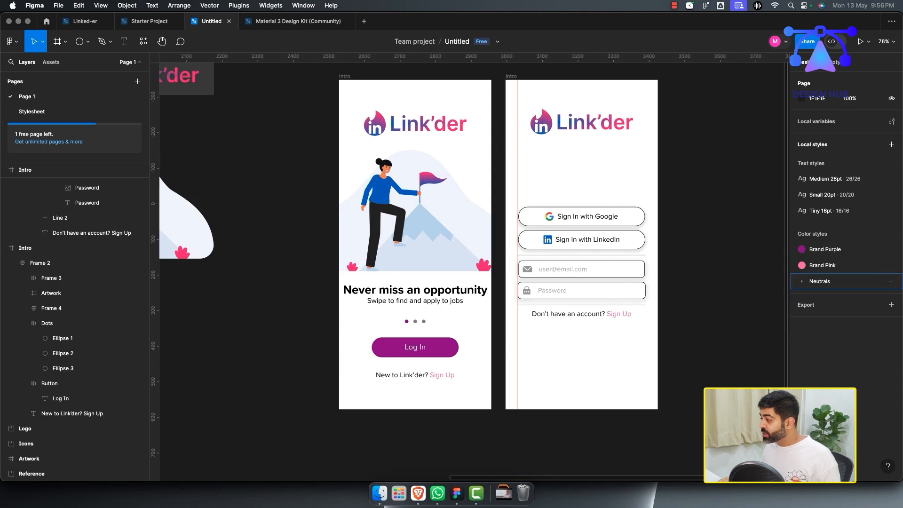
# Step: Group the Brand Purple and Brand Pink color styles into a new folder named "Brand Colours" and collapse it
pyautogui.click(819, 266)
pyautogui.keyDown('shift'); pyautogui.click(819, 252); pyautogui.keyUp('shift')
pyautogui.rightClick(818, 252)
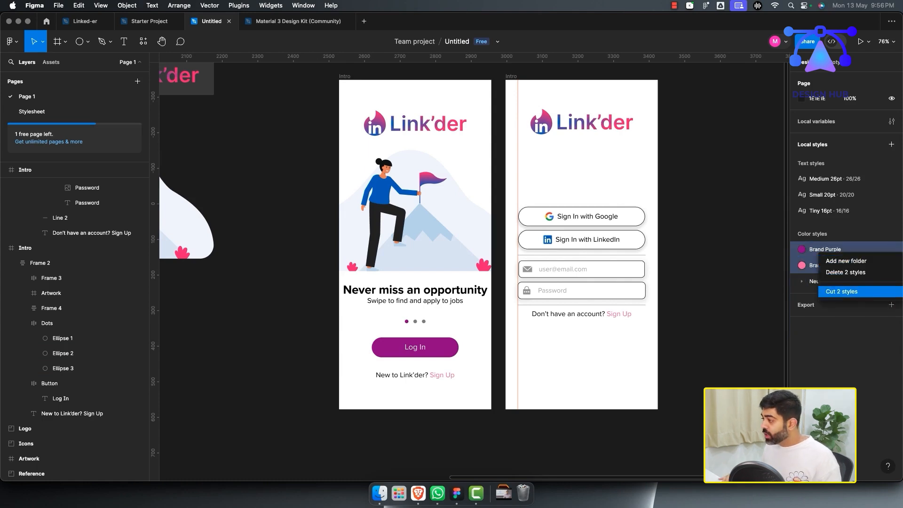
pyautogui.click(845, 261)
pyautogui.write('Brandk')
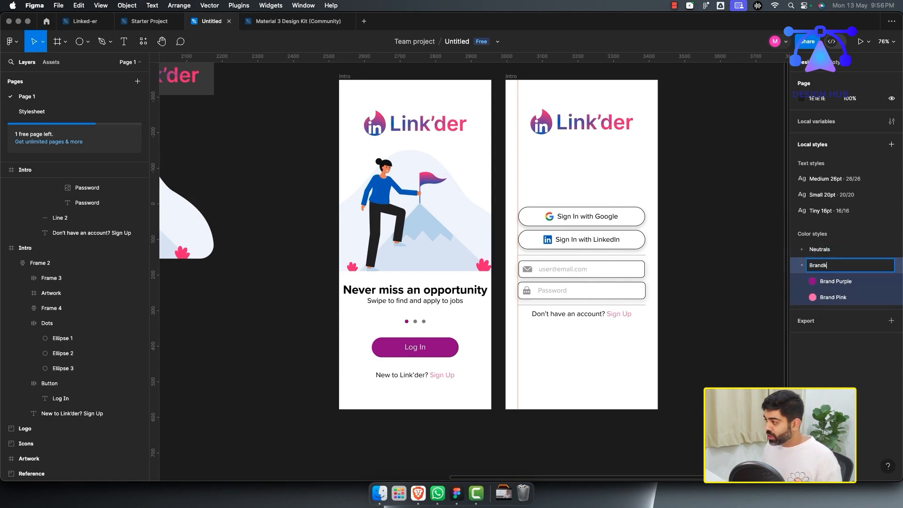
pyautogui.press('BackSpace')
pyautogui.write(' CO')
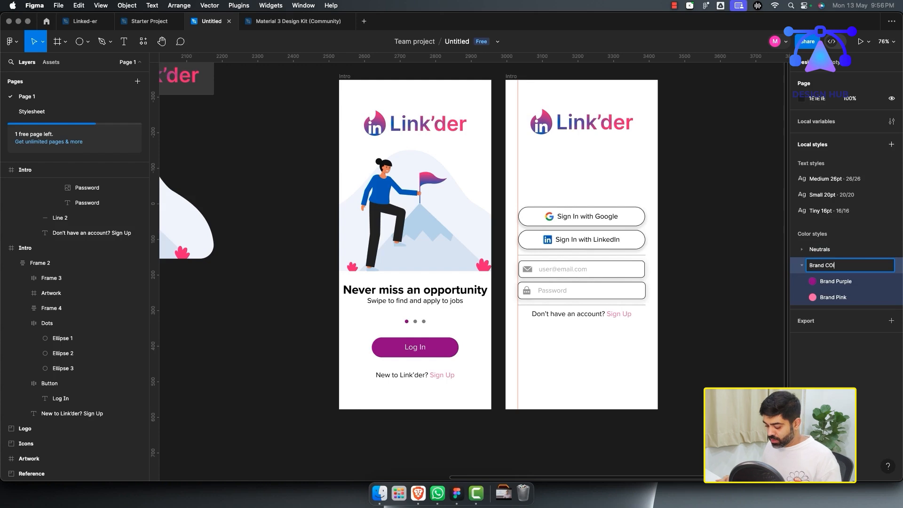
pyautogui.write('loolours')
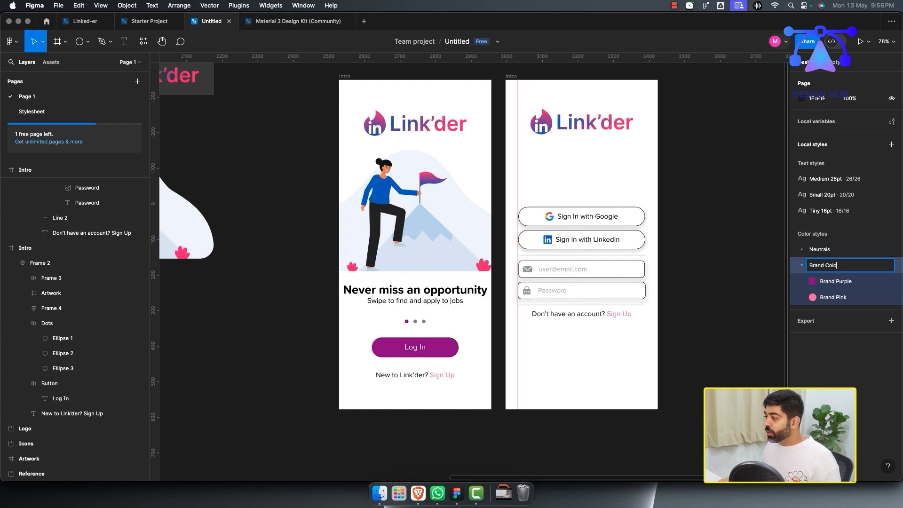
pyautogui.press('Return')
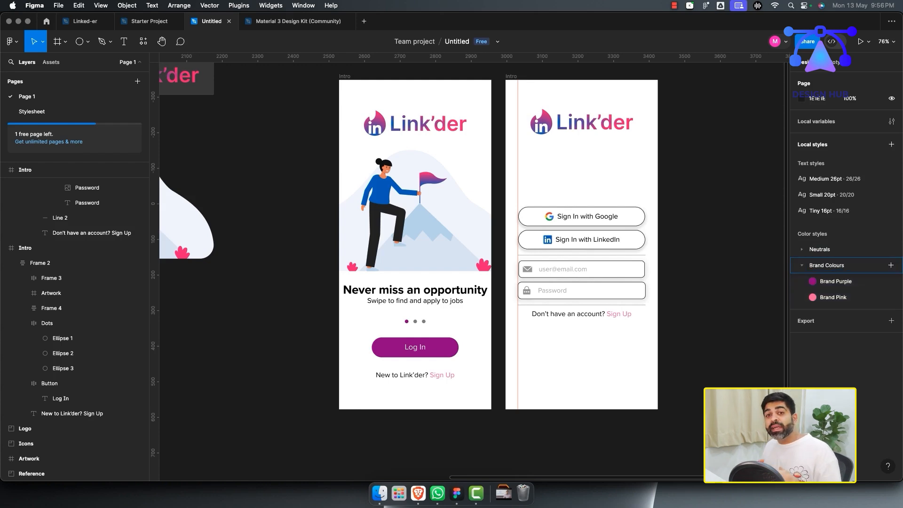
pyautogui.click(802, 265)
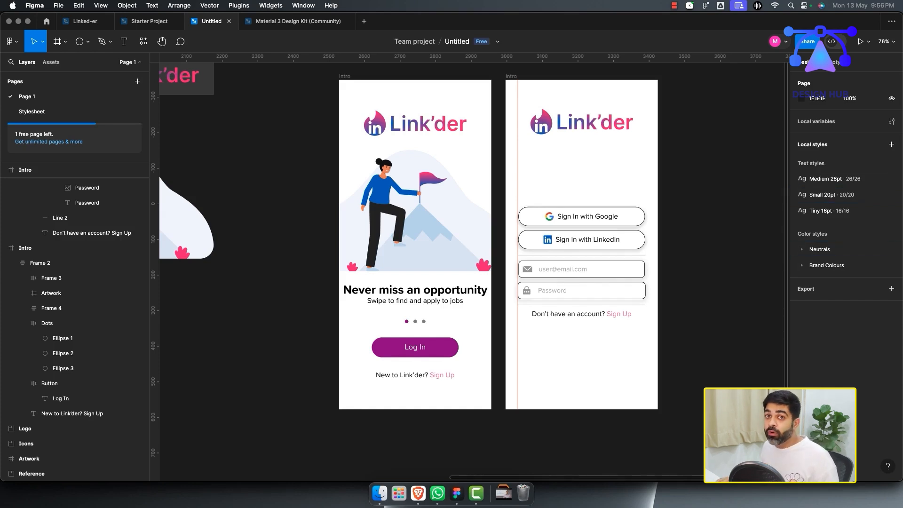
# Step: Inspect the stroke and effect settings of the Sign In with Google button on the sign-in screen
pyautogui.scroll(1, 644, 280)
pyautogui.scroll(2, 644, 281)
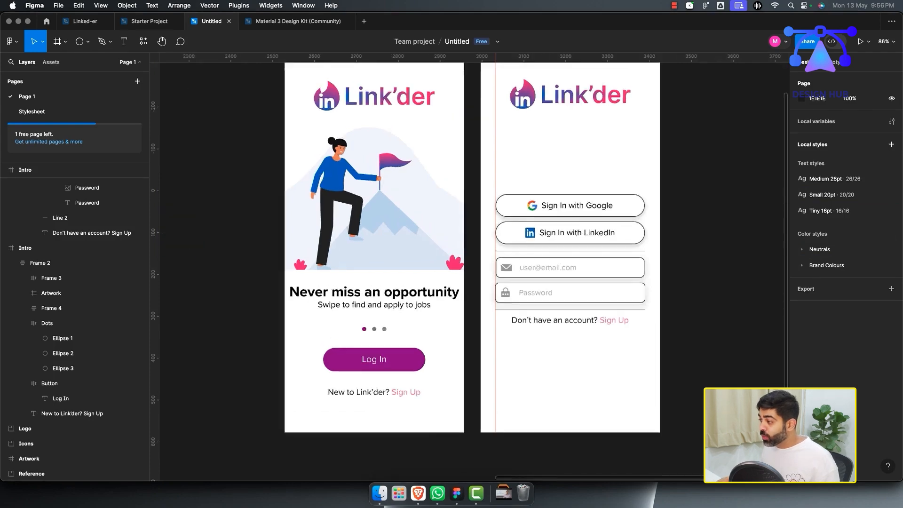
pyautogui.scroll(5, 642, 278)
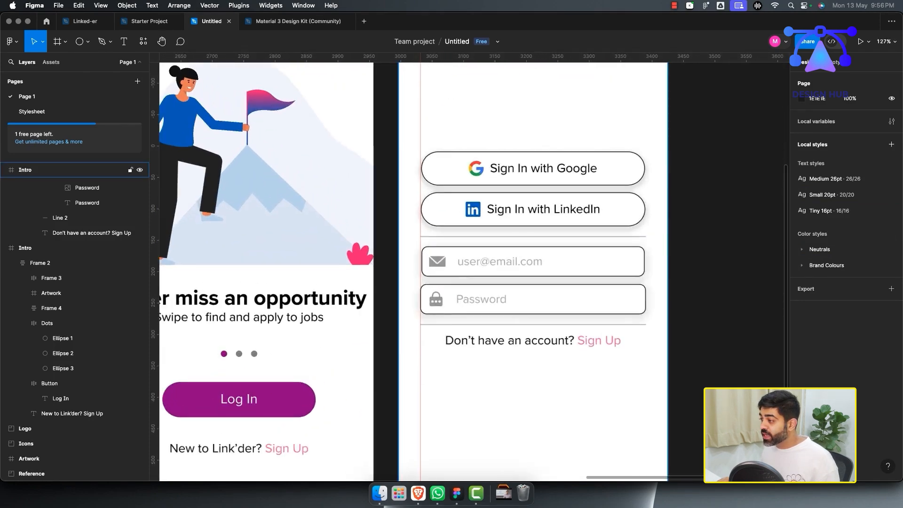
pyautogui.click(25, 170)
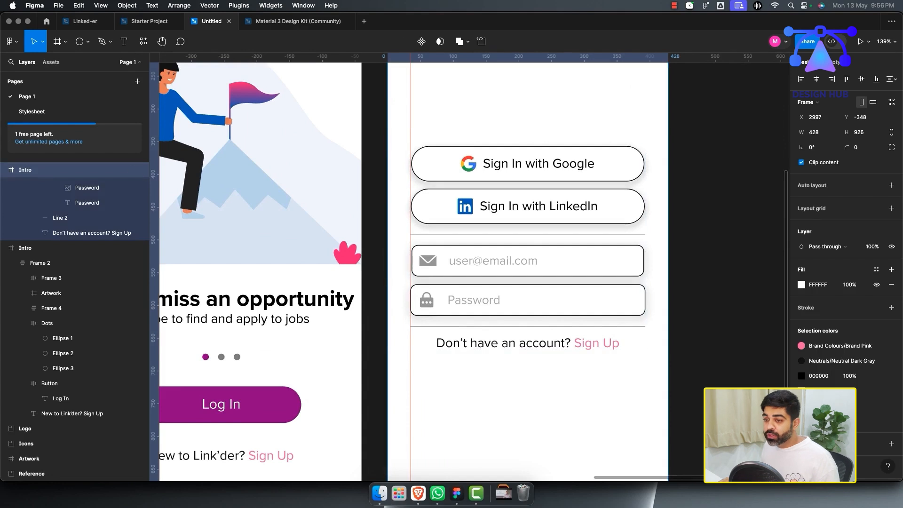
pyautogui.click(705, 278)
pyautogui.click(612, 263)
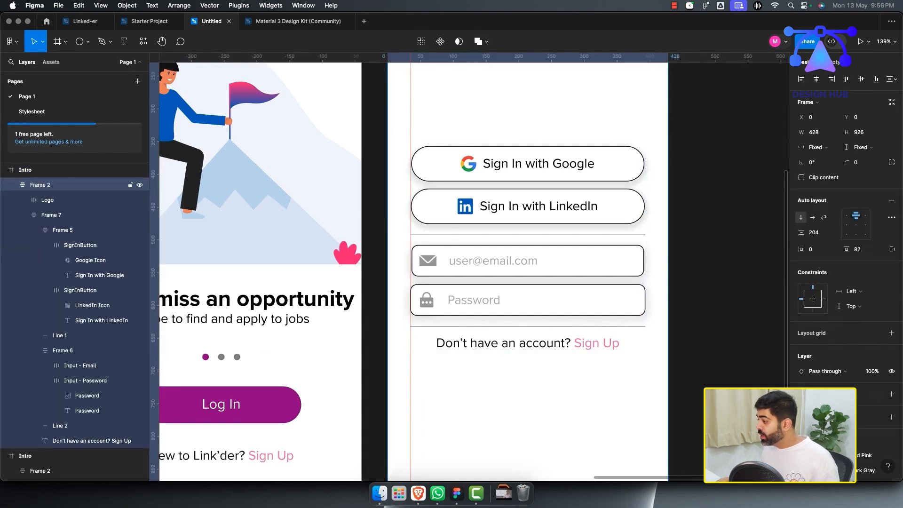
pyautogui.click(80, 245)
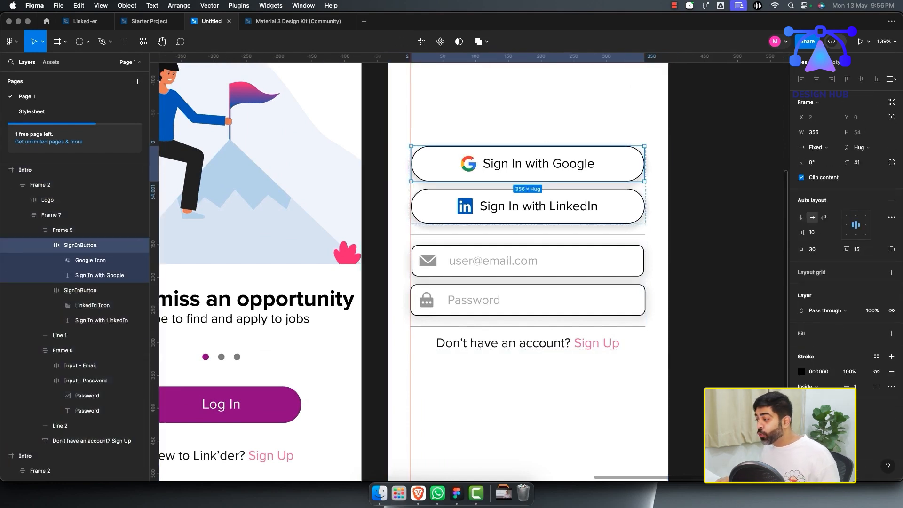
pyautogui.scroll(-2, 837, 386)
pyautogui.scroll(-2, 837, 386)
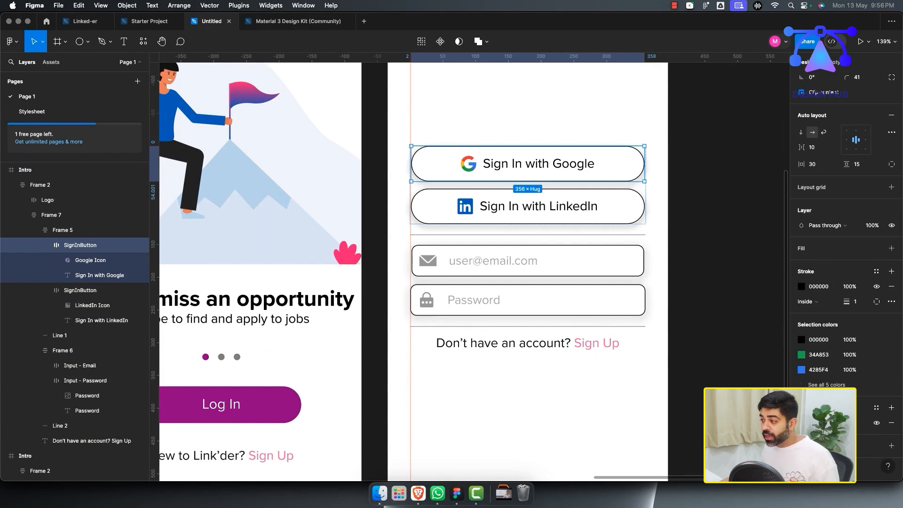
pyautogui.press('Escape')
# Step: Save the Sign In with LinkedIn button's drop shadow as a new effect style named "Soft Shadow" and deselect the button
pyautogui.click(80, 290)
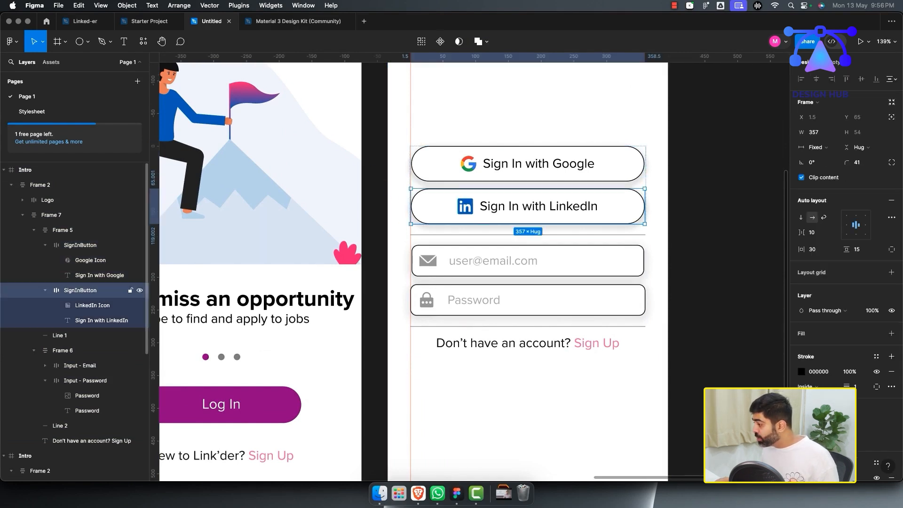
pyautogui.scroll(-3, 844, 254)
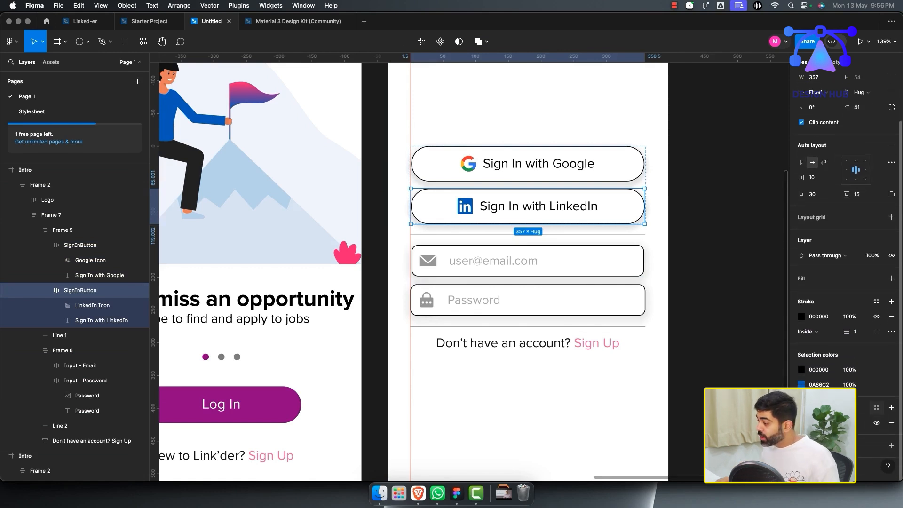
pyautogui.click(876, 407)
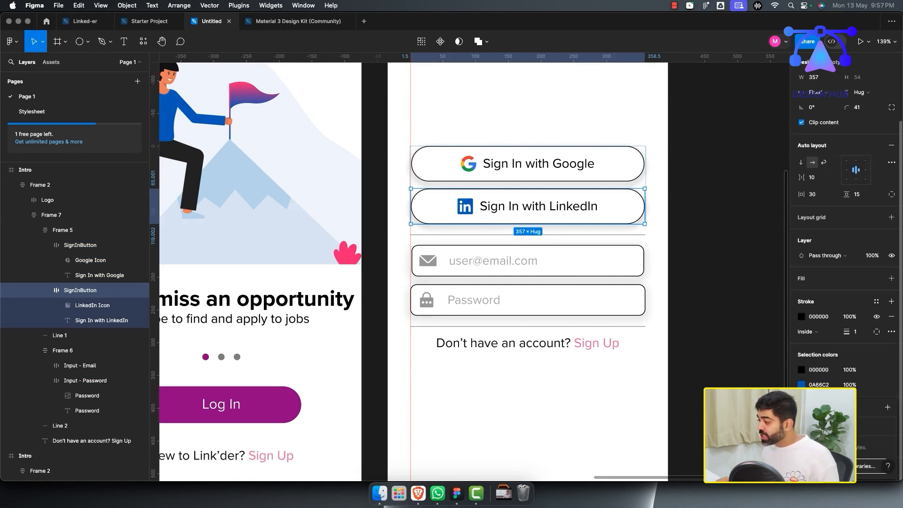
pyautogui.click(888, 407)
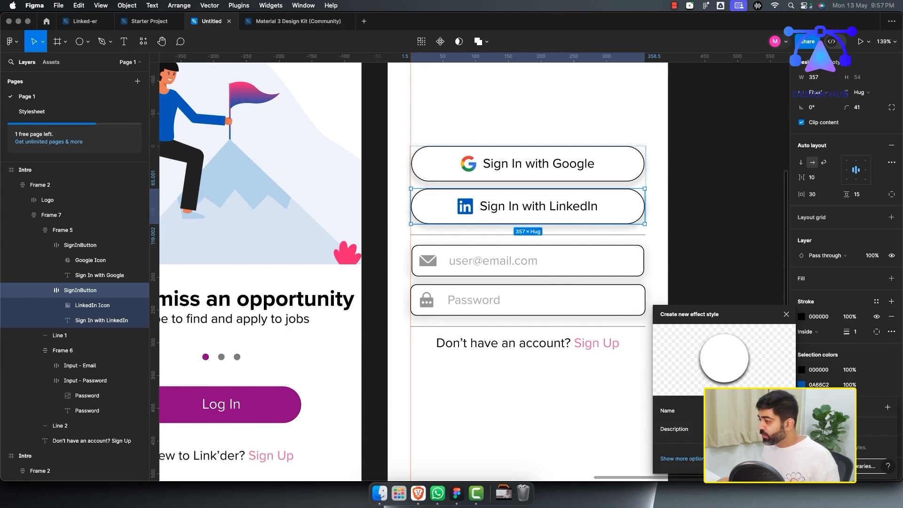
pyautogui.press('Return')
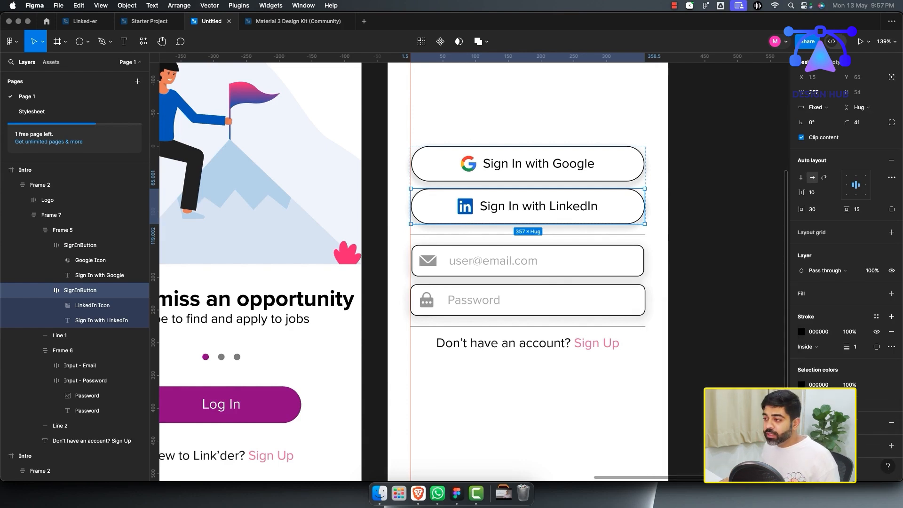
pyautogui.press('Escape')
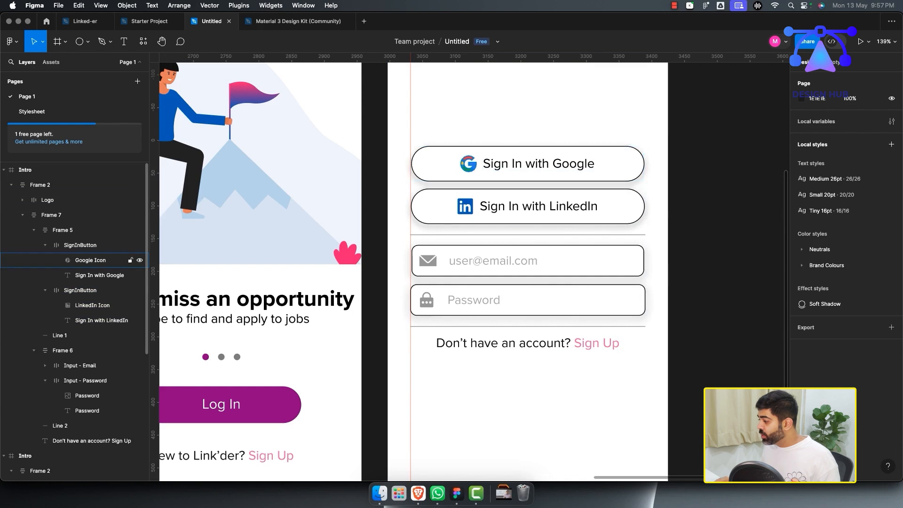
# Step: Apply the Soft Shadow effect style to the Sign In with Google button and deselect it
pyautogui.click(80, 291)
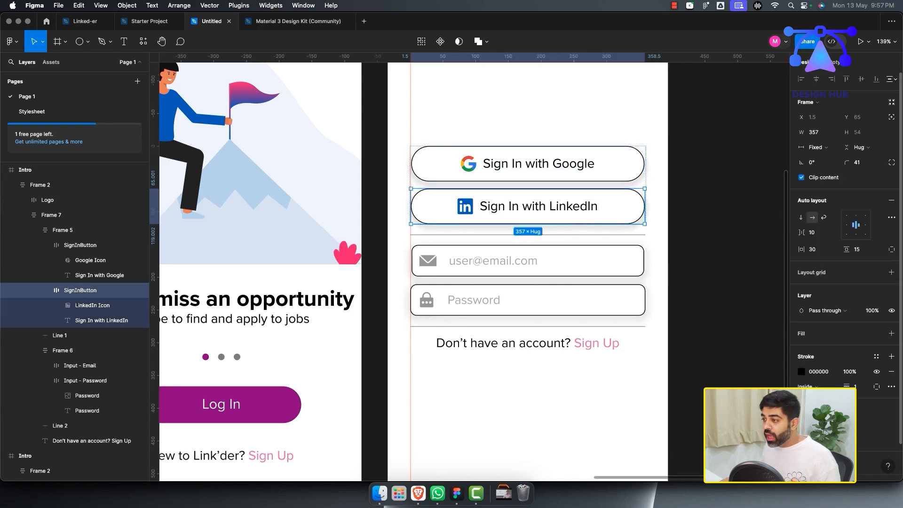
pyautogui.scroll(-3, 844, 282)
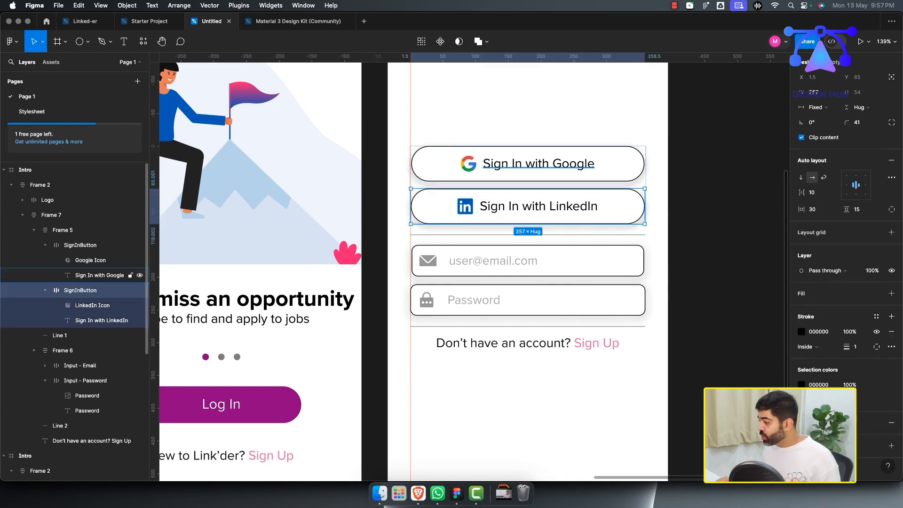
pyautogui.click(80, 245)
pyautogui.scroll(-3, 844, 282)
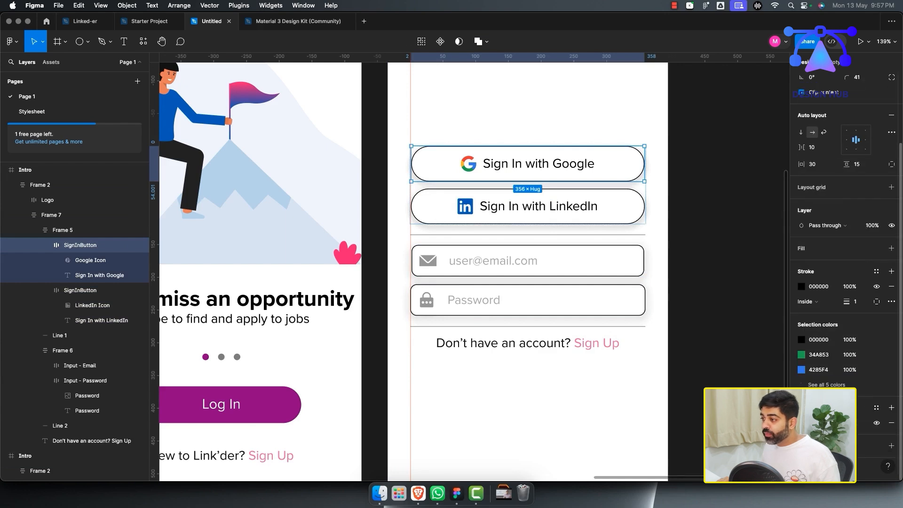
pyautogui.click(824, 443)
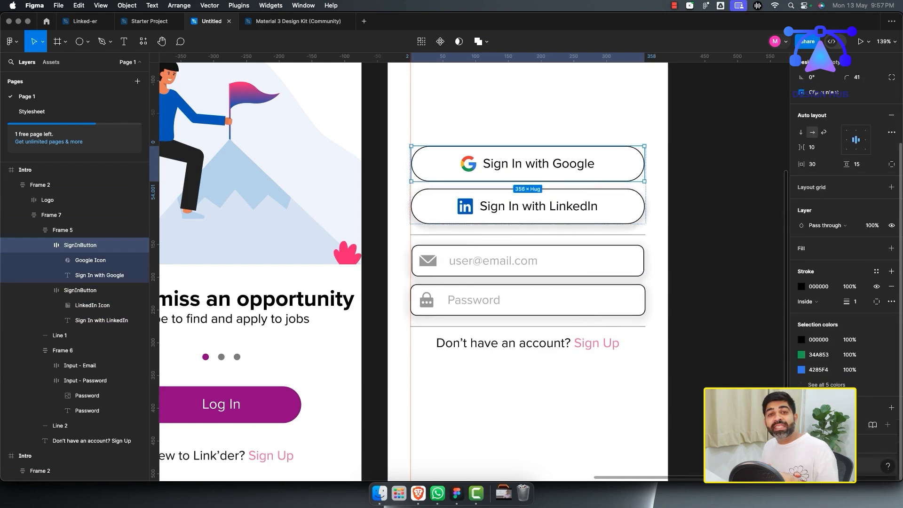
pyautogui.click(720, 282)
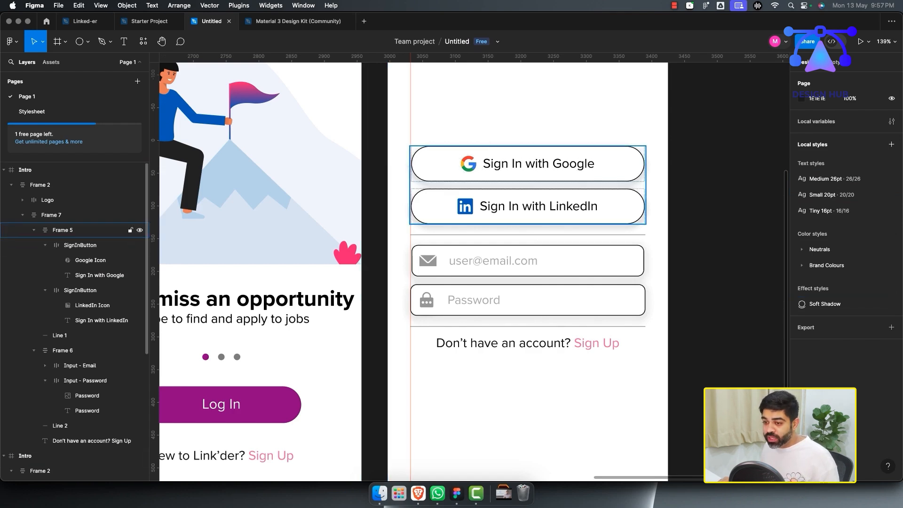
# Step: Collapse the Frame 5 and Input - Password layers inside Frame 7 of the sign-in screen
pyautogui.click(28, 170)
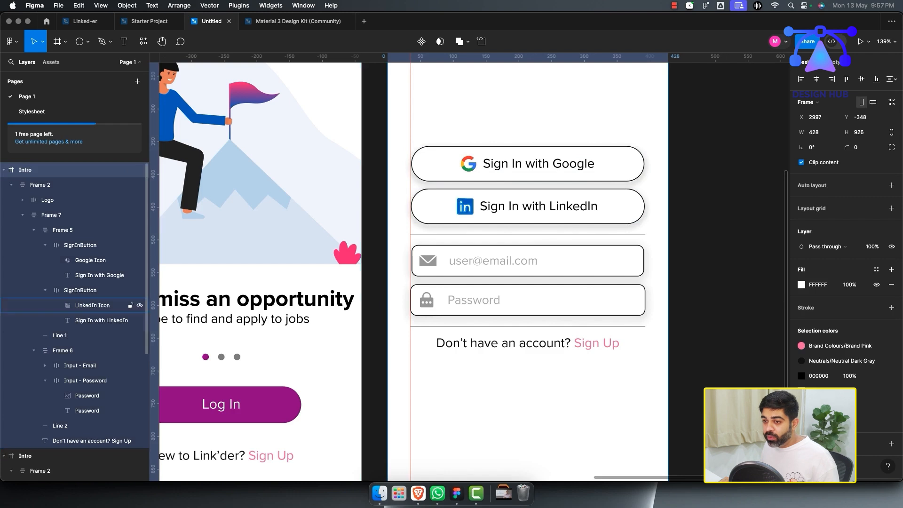
pyautogui.click(22, 215)
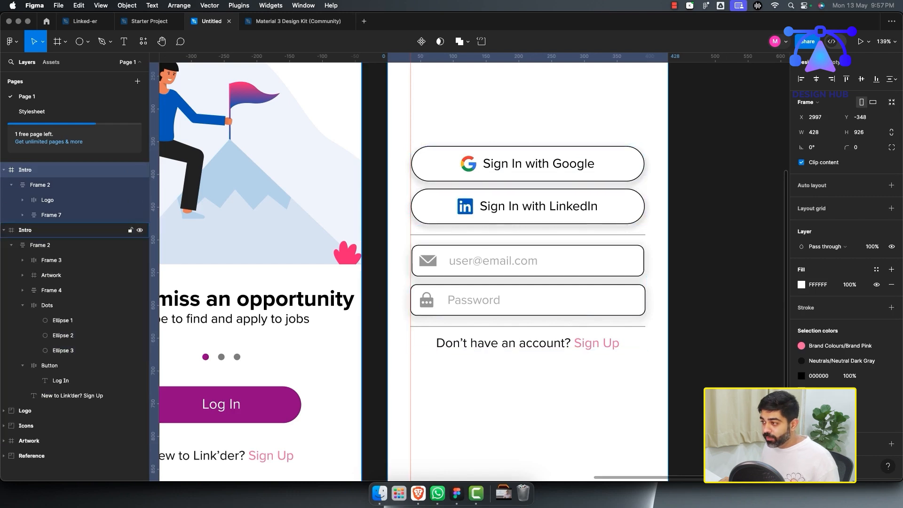
pyautogui.click(23, 215)
pyautogui.click(34, 230)
pyautogui.click(63, 229)
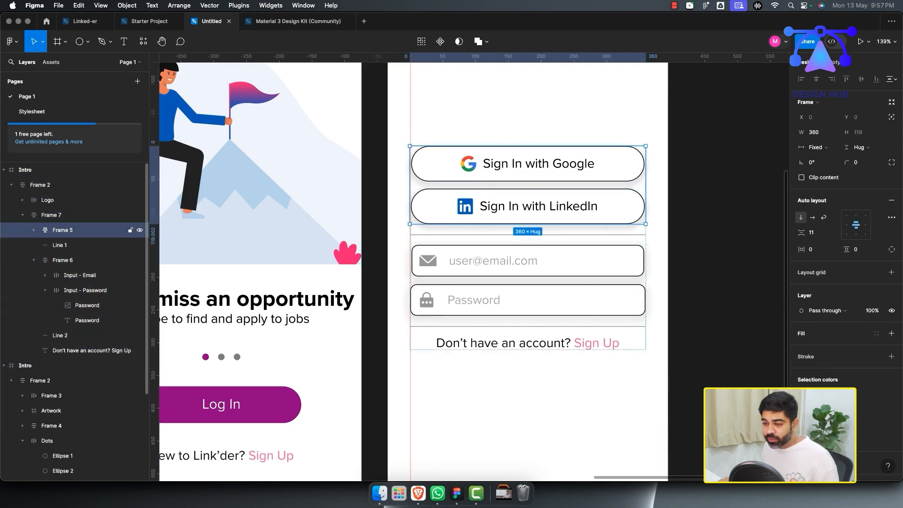
pyautogui.click(63, 260)
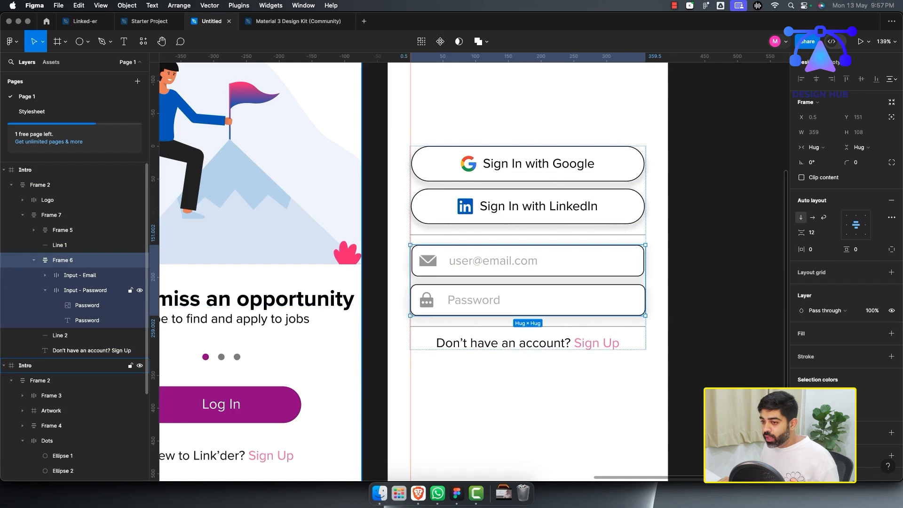
pyautogui.click(45, 290)
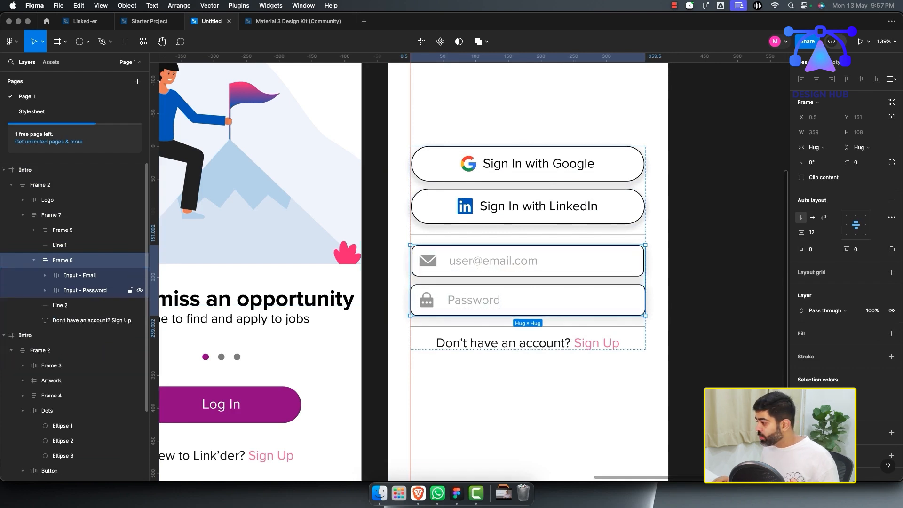
# Step: Replace the drop shadow on the email and password input fields with the Soft Shadow effect style and deselect them
pyautogui.click(80, 275)
pyautogui.keyDown('shift'); pyautogui.click(84, 290); pyautogui.keyUp('shift')
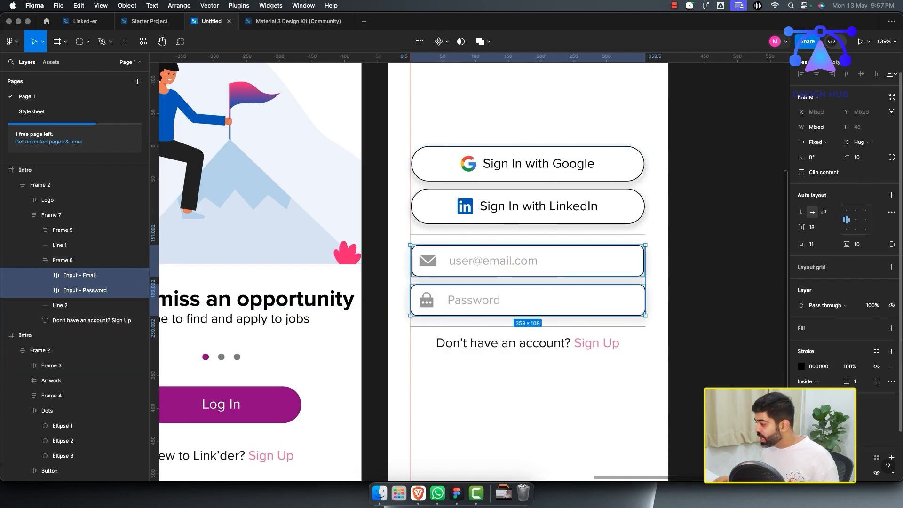
pyautogui.click(891, 423)
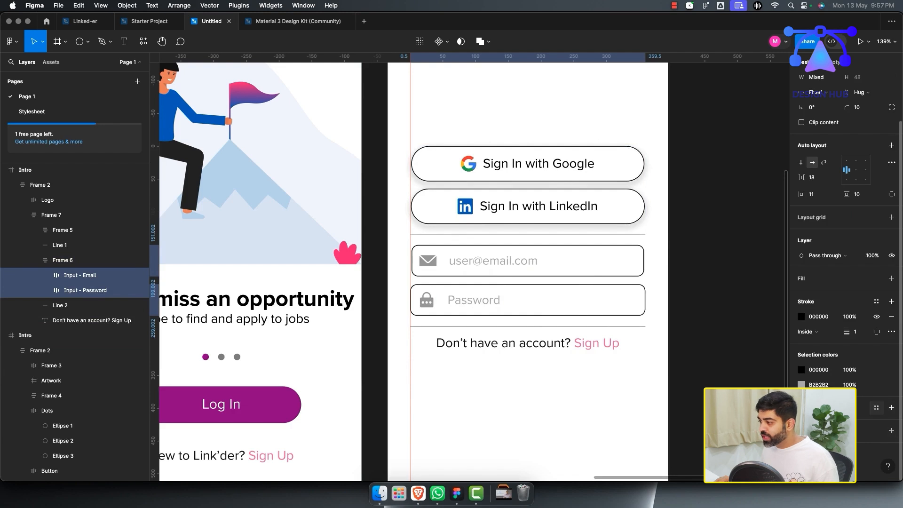
pyautogui.click(876, 408)
pyautogui.click(832, 465)
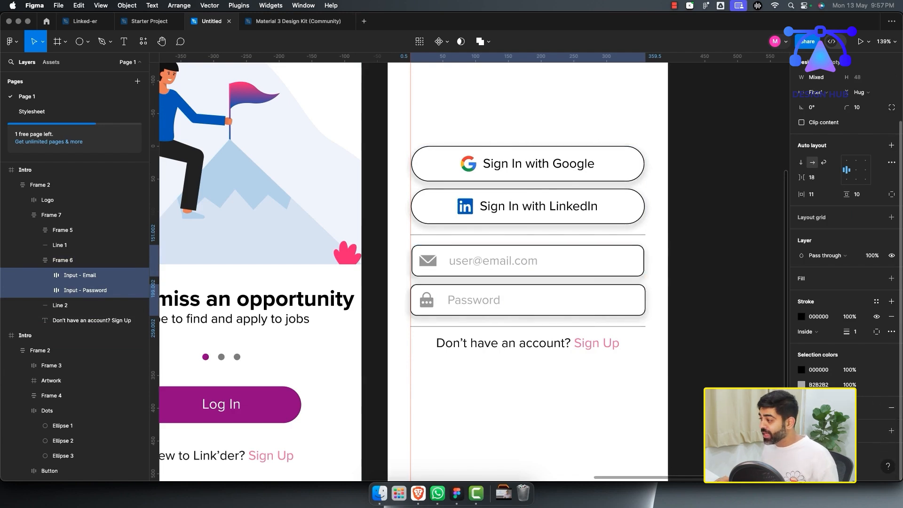
pyautogui.click(729, 358)
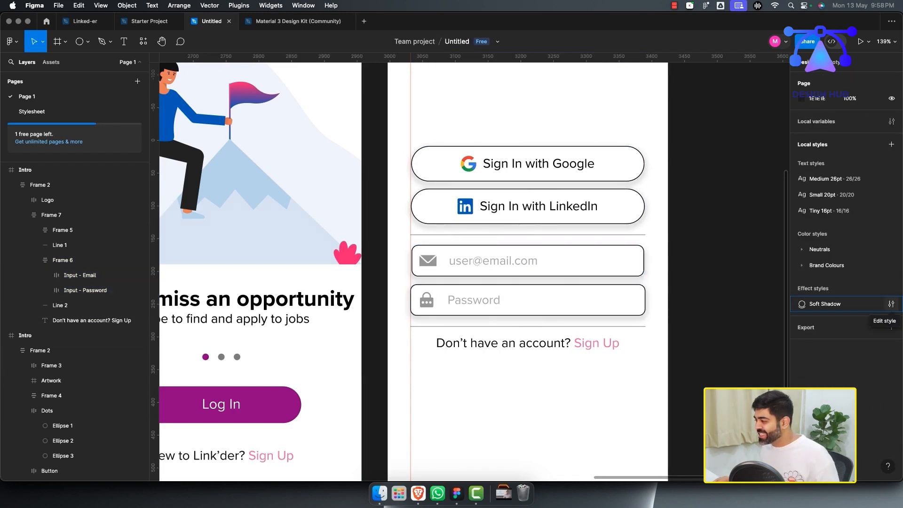
# Step: Edit the Soft Shadow effect style and change its drop shadow color to bright purple CC01FF
pyautogui.click(891, 303)
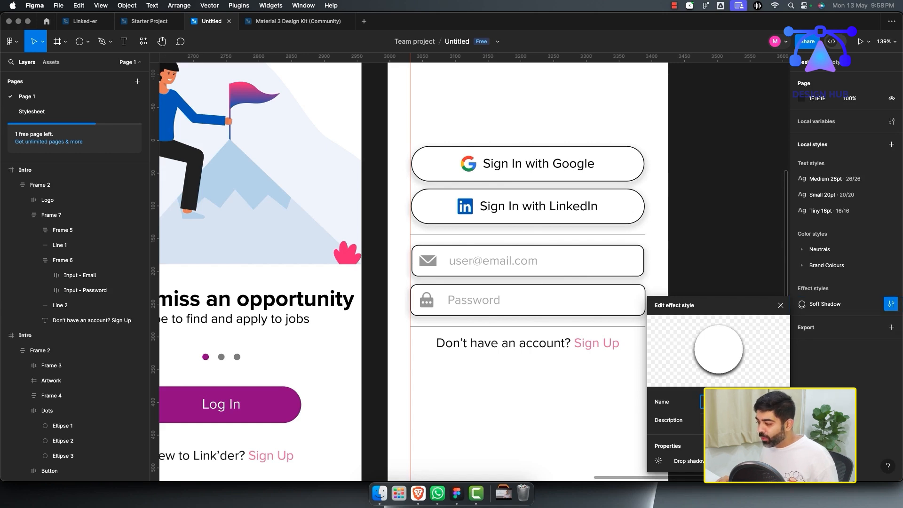
pyautogui.click(657, 461)
pyautogui.click(545, 439)
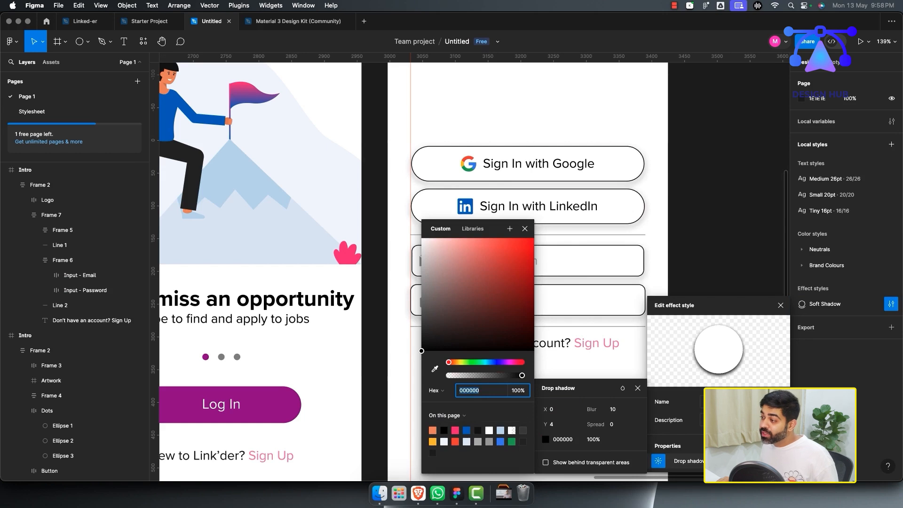
pyautogui.moveTo(527, 257)
pyautogui.mouseDown()
pyautogui.moveTo(508, 247)
pyautogui.moveTo(535, 265)
pyautogui.mouseUp()
pyautogui.click(509, 362)
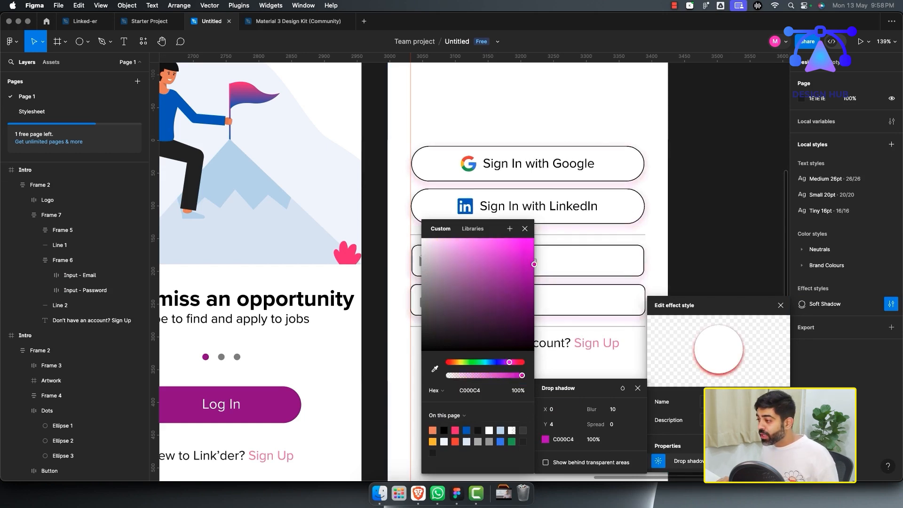
pyautogui.moveTo(509, 362); pyautogui.dragTo(508, 362)
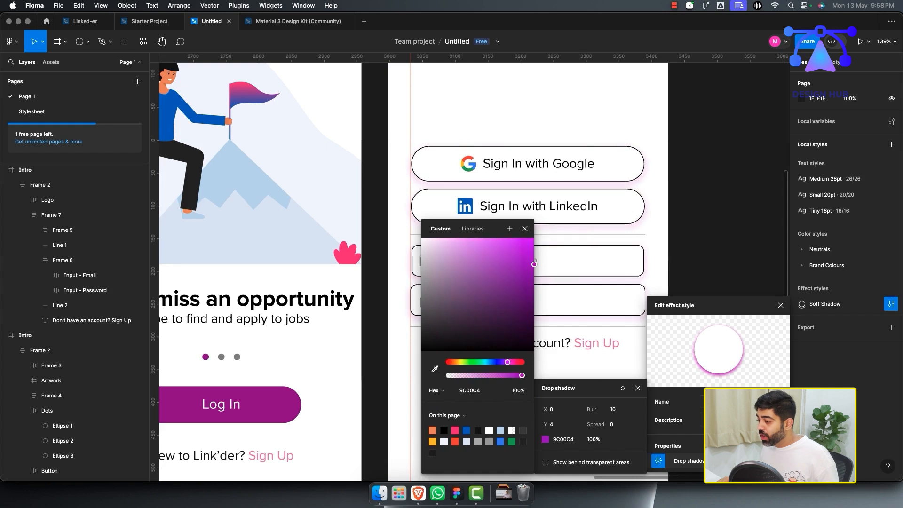
pyautogui.moveTo(533, 264); pyautogui.dragTo(534, 238)
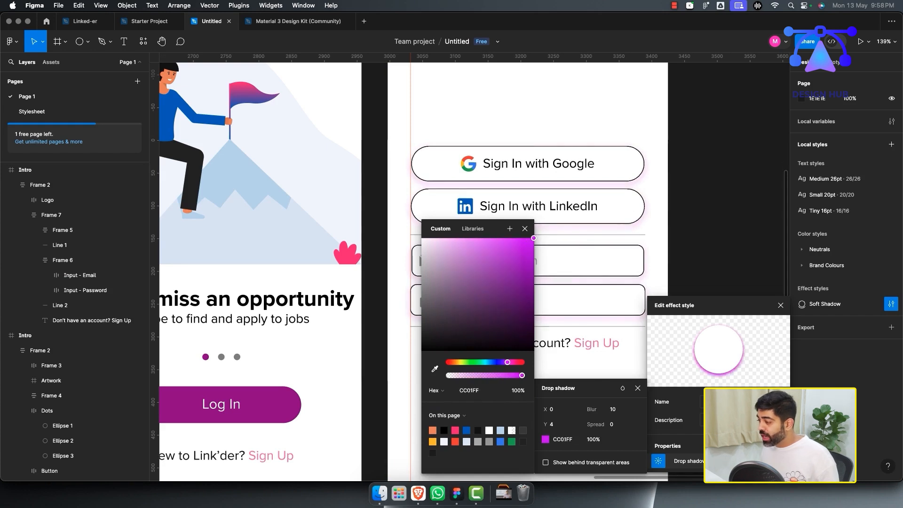
# Step: Try different blur amounts for the Soft Shadow style's drop shadow and set the blur to 20
pyautogui.click(616, 425)
pyautogui.click(614, 410)
pyautogui.write('40')
pyautogui.press('Return')
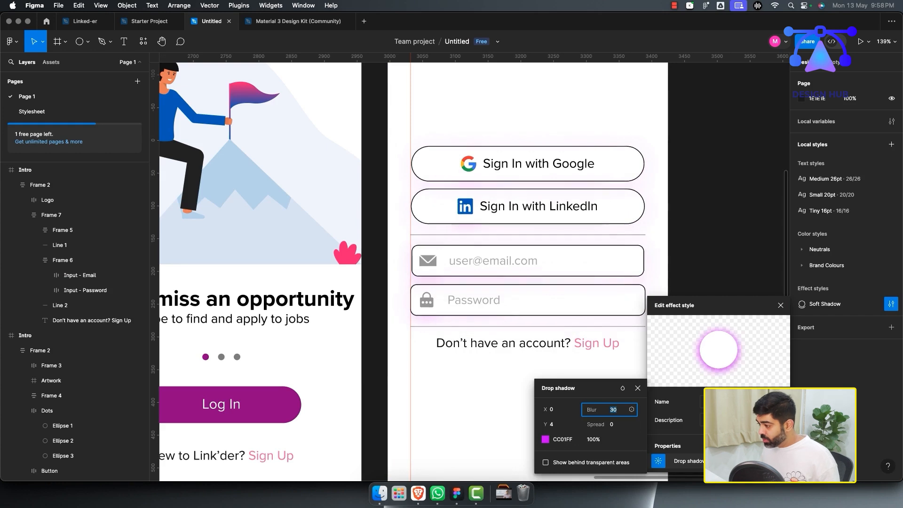
pyautogui.write('10')
pyautogui.press('Return')
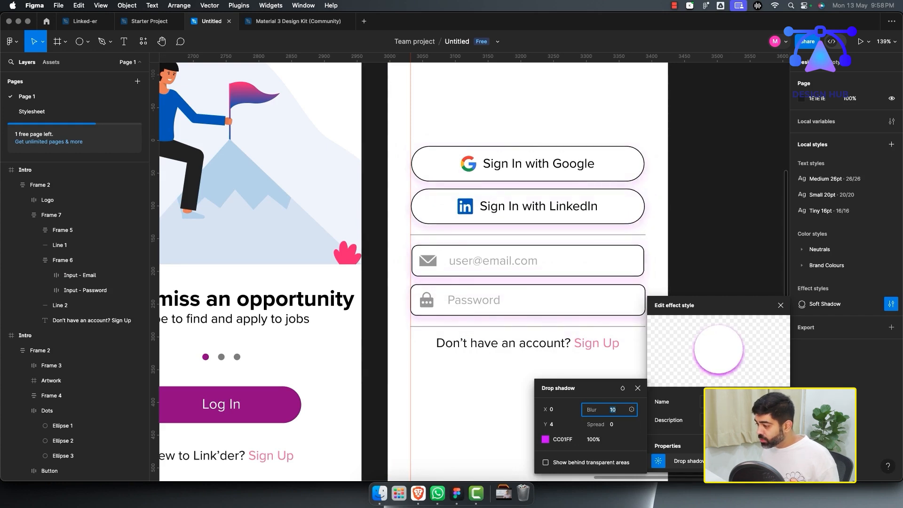
pyautogui.write('20')
pyautogui.press('Return')
# Step: Set the vertical (Y) offset of the Soft Shadow style's drop shadow to 1
pyautogui.click(554, 425)
pyautogui.press('BackSpace')
pyautogui.write('1')
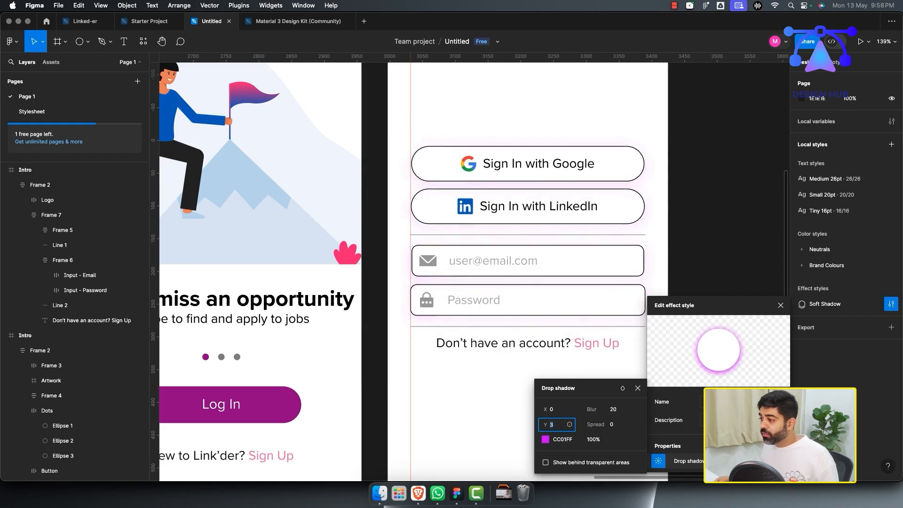
pyautogui.press('Return')
# Step: Try positive and negative spread values such as 30 and -10 for the Soft Shadow's drop shadow, and return the spread to 0
pyautogui.click(612, 424)
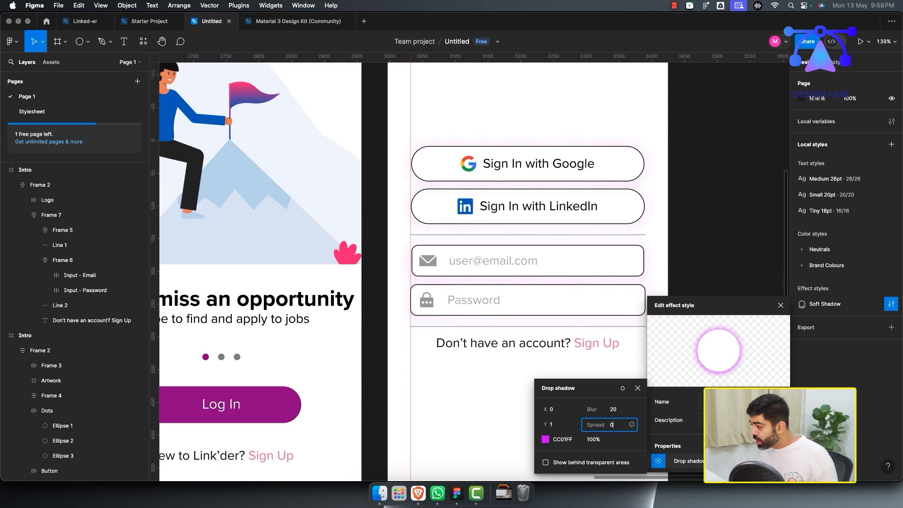
pyautogui.write('10')
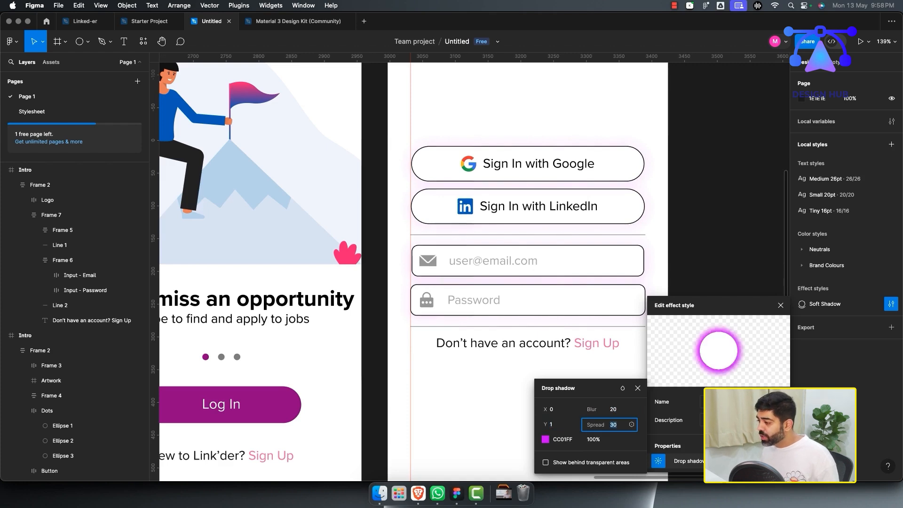
pyautogui.press('Return')
pyautogui.write('-8')
pyautogui.press('Return')
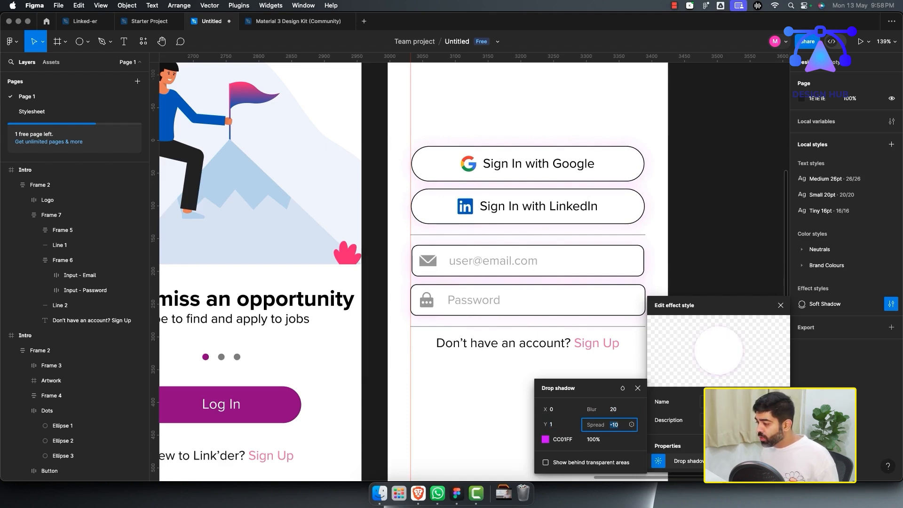
pyautogui.write('1')
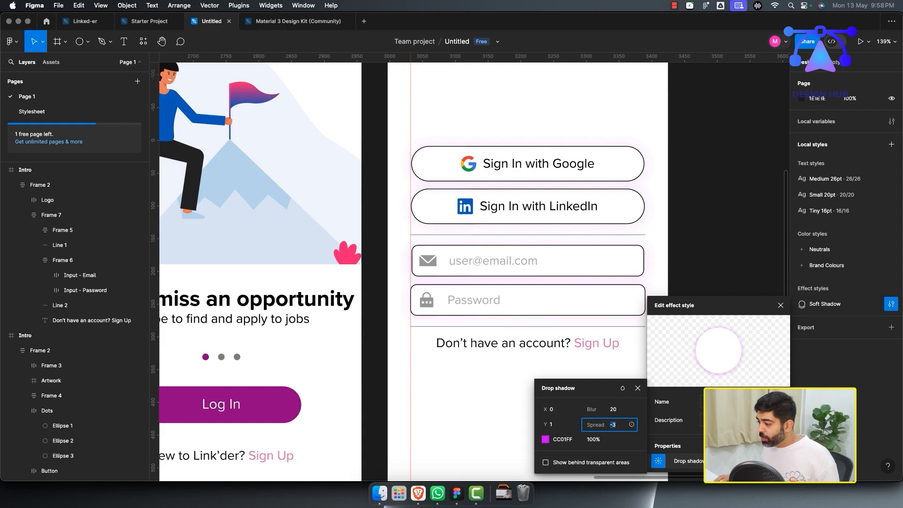
pyautogui.press('BackSpace')
pyautogui.write('0')
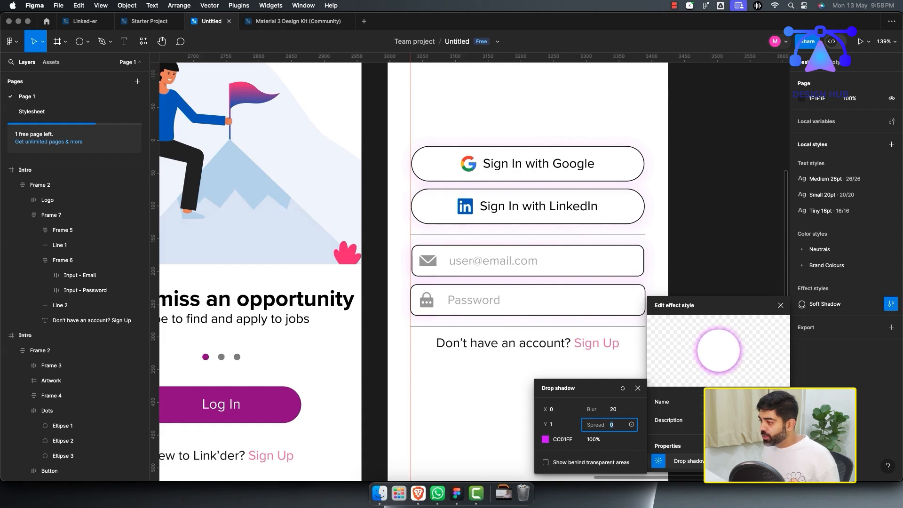
# Step: Lower the opacity of the Soft Shadow's CC01FF drop shadow color to 30% and close the effect style editor
pyautogui.press('Tab')
pyautogui.write('80')
pyautogui.press('Return')
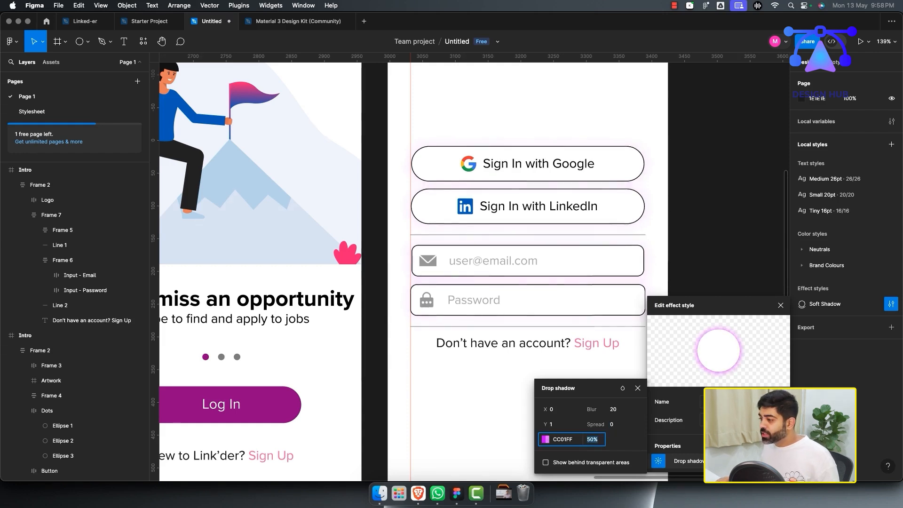
pyautogui.write('30')
pyautogui.press('Return')
pyautogui.press('Escape')
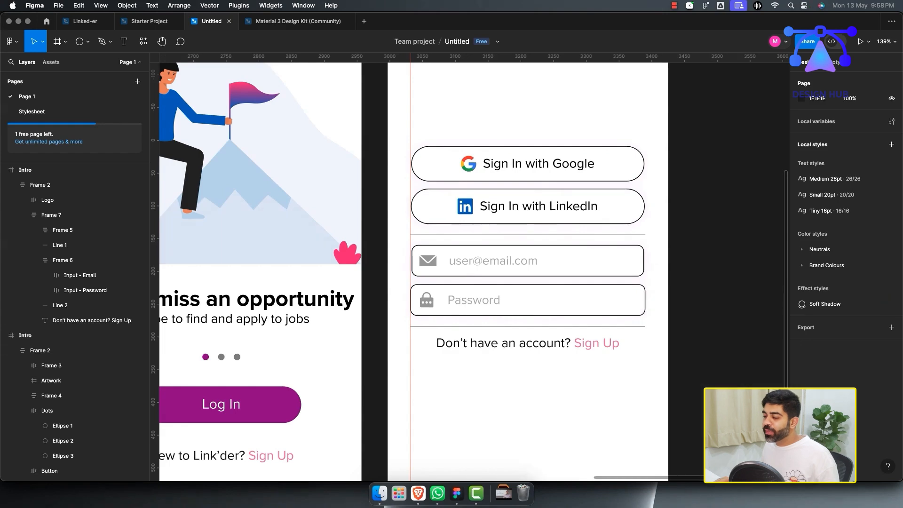
# Step: Switch to the Linked-er file and examine the skill chips on the Skills screen up close
pyautogui.scroll(-3, 629, 311)
pyautogui.scroll(-3, 626, 310)
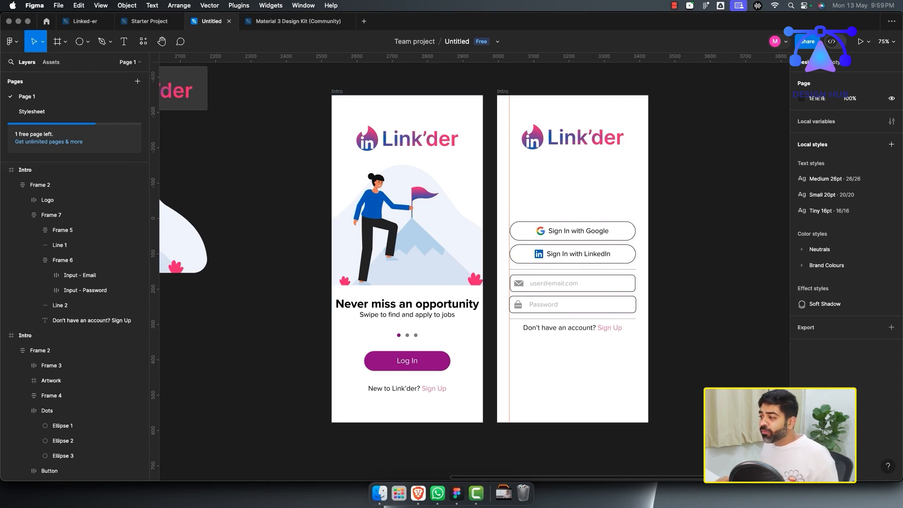
pyautogui.click(88, 22)
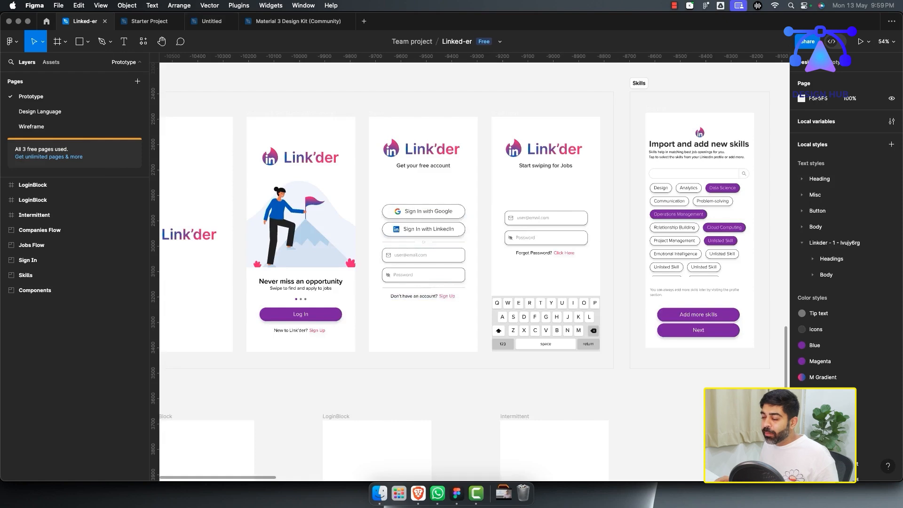
pyautogui.scroll(-5, 619, 218)
pyautogui.hscroll(3, 619, 218)
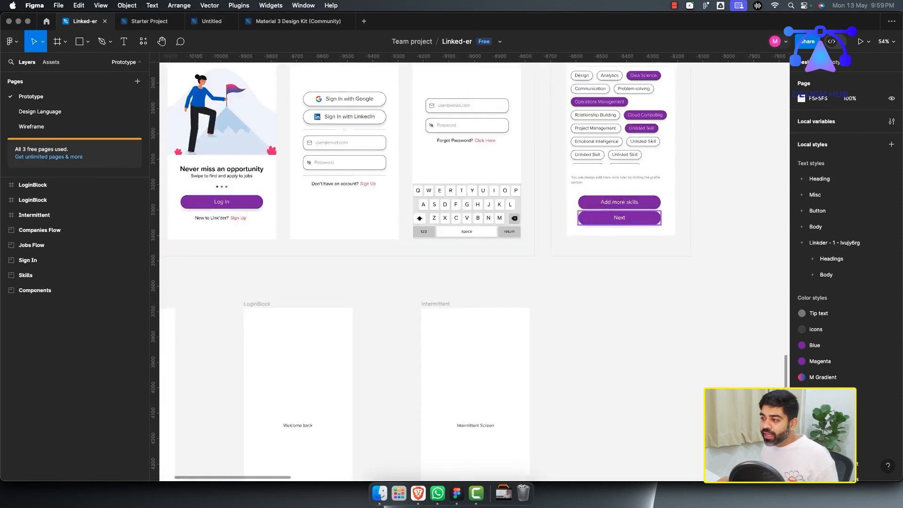
pyautogui.scroll(6, 619, 218)
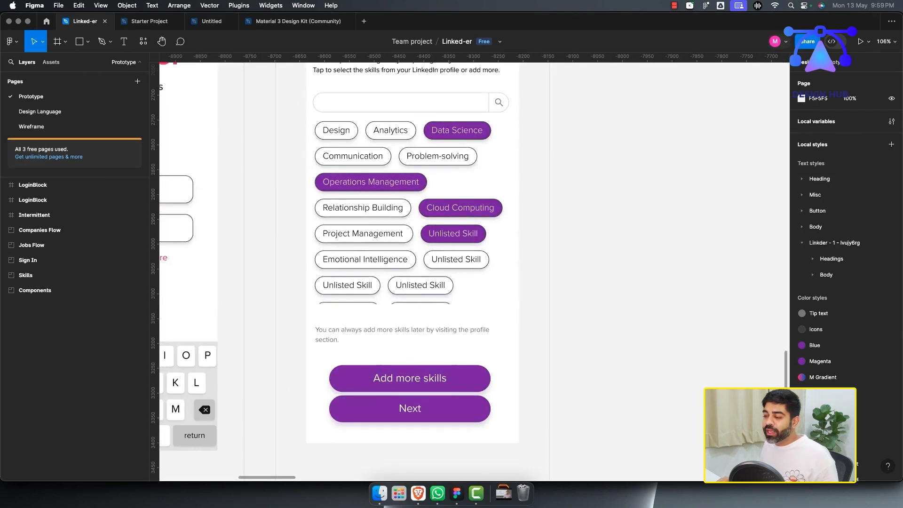
# Step: Inspect the Design skill chip and its parent frame holding the whole list of skill chips
pyautogui.keyDown('super'); pyautogui.click(438, 156); pyautogui.keyUp('super')
pyautogui.keyDown('super'); pyautogui.click(353, 157); pyautogui.keyUp('super')
pyautogui.click(336, 130)
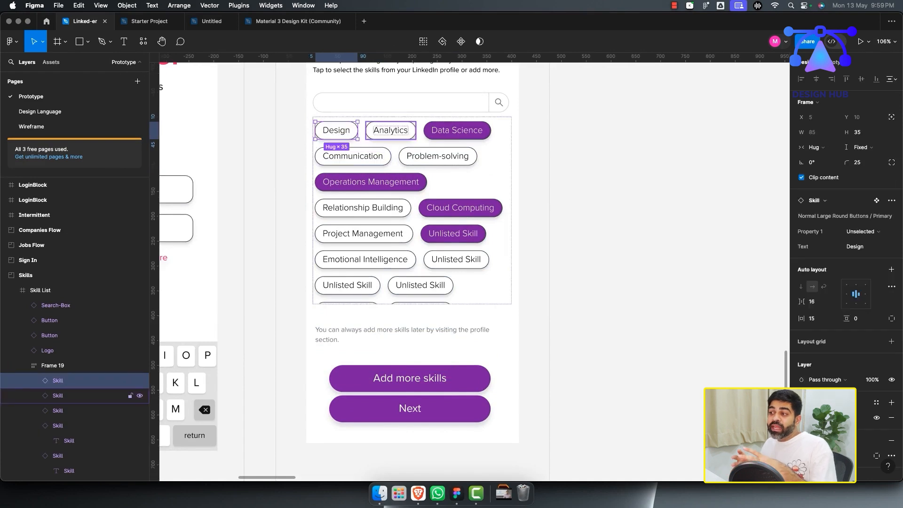
pyautogui.hotkey('shift', 'Return')
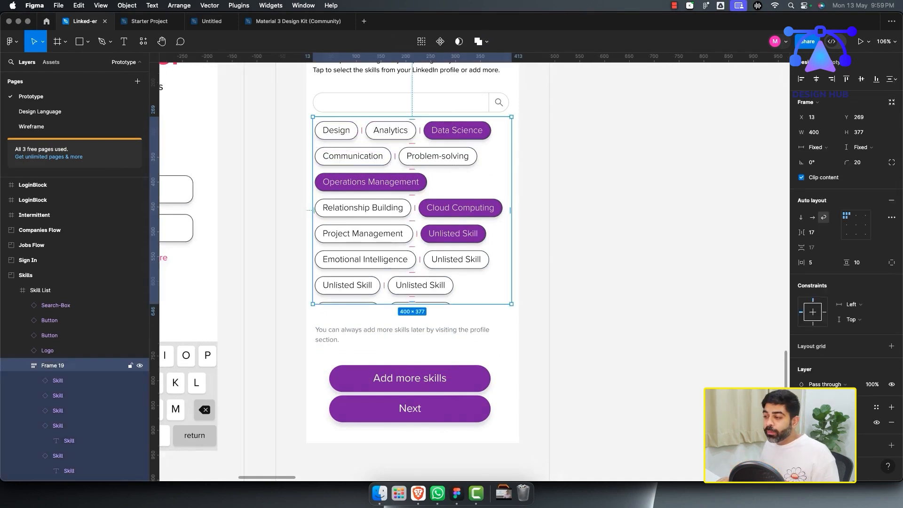